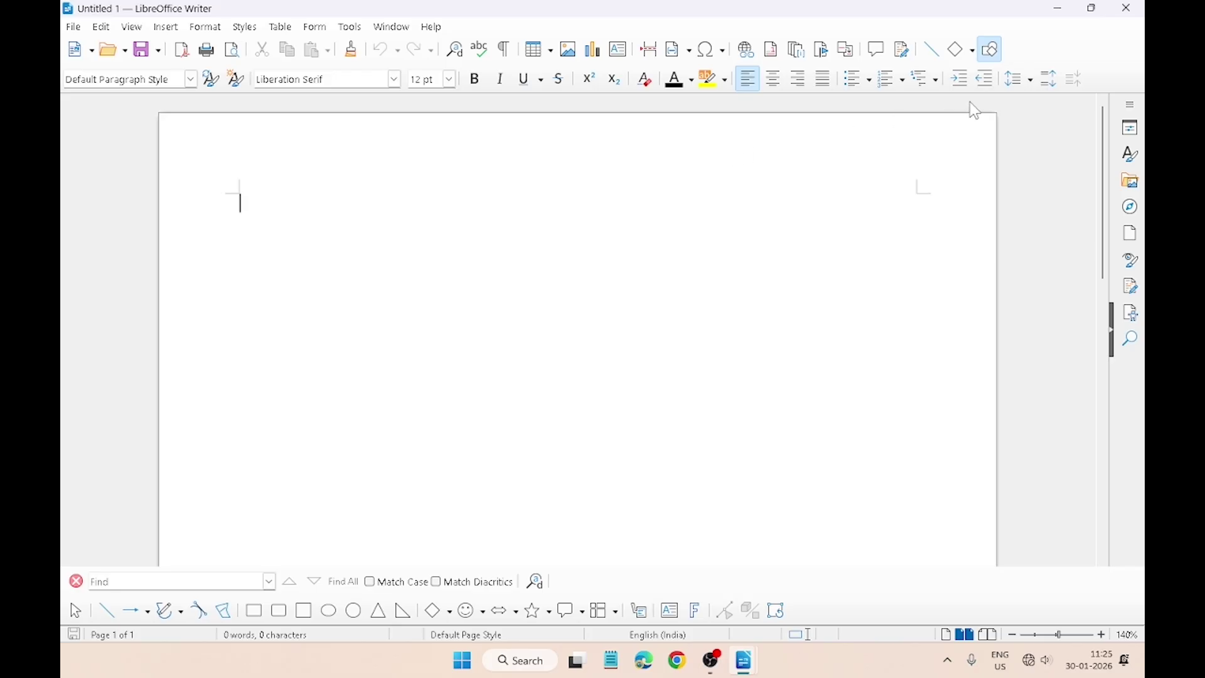
Step: Draw a rectangle about 4.4 by 2.4 inches near the page centre
left_click(973, 51)
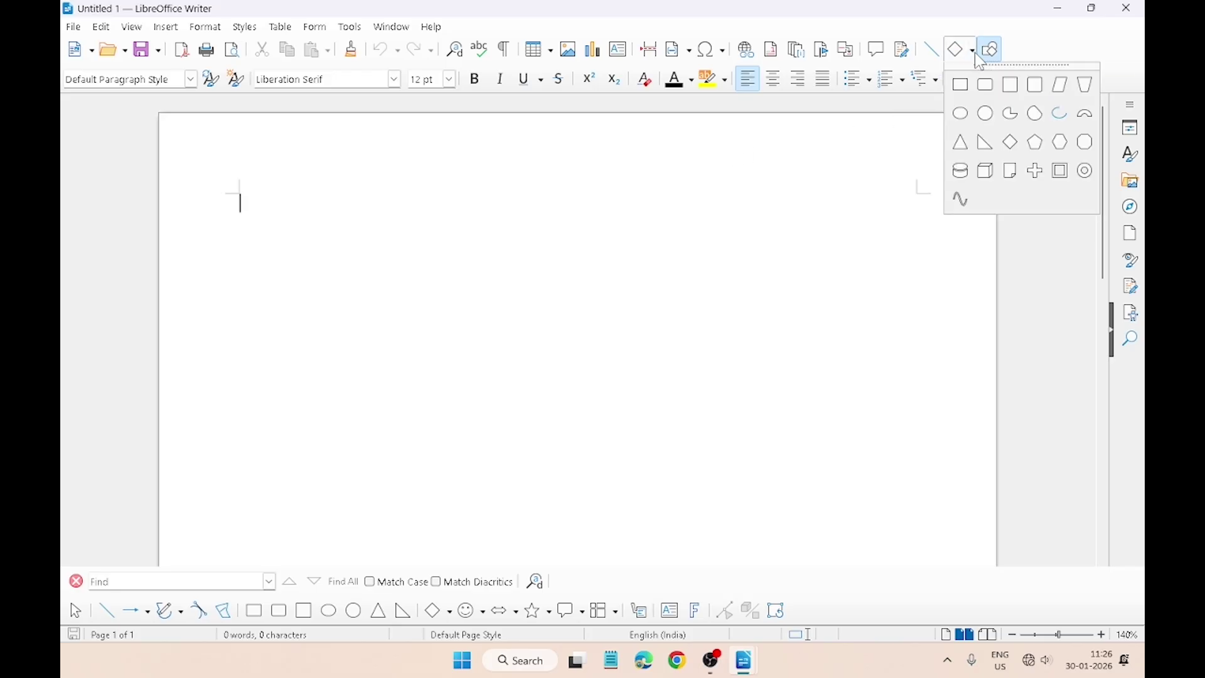
left_click(975, 91)
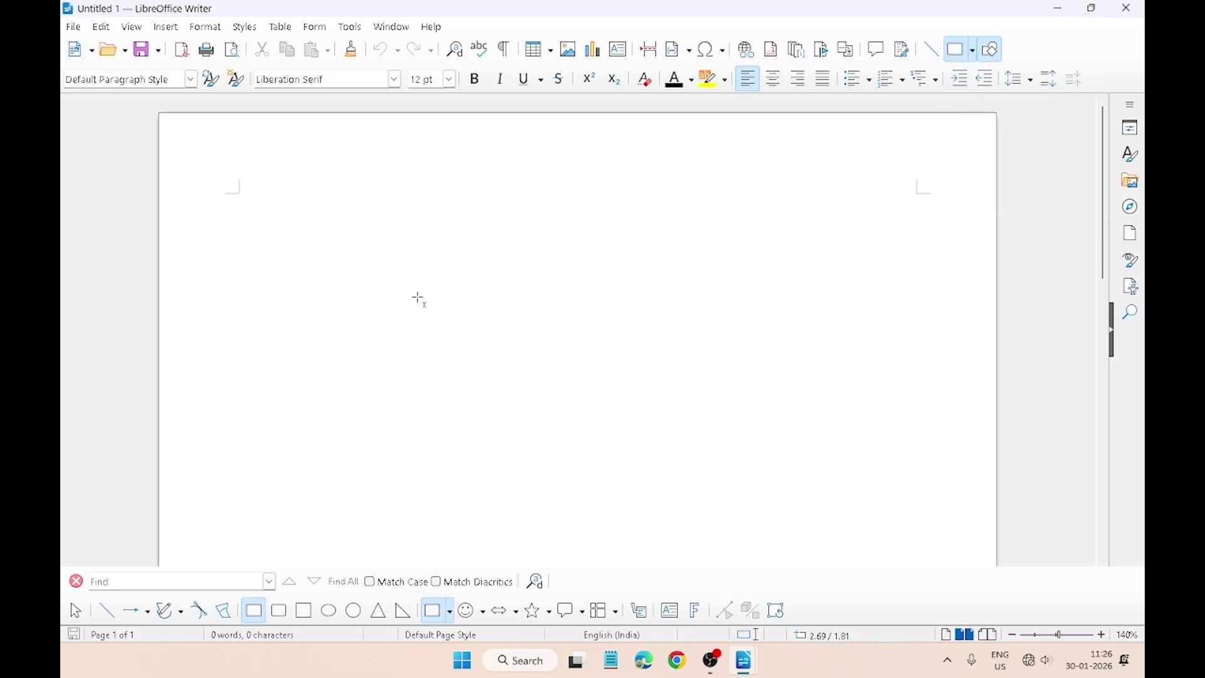
left_click_drag(343, 254, 415, 336)
mouse_move(584, 409)
left_mouse_down()
mouse_move(831, 480)
mouse_move(791, 500)
left_mouse_up()
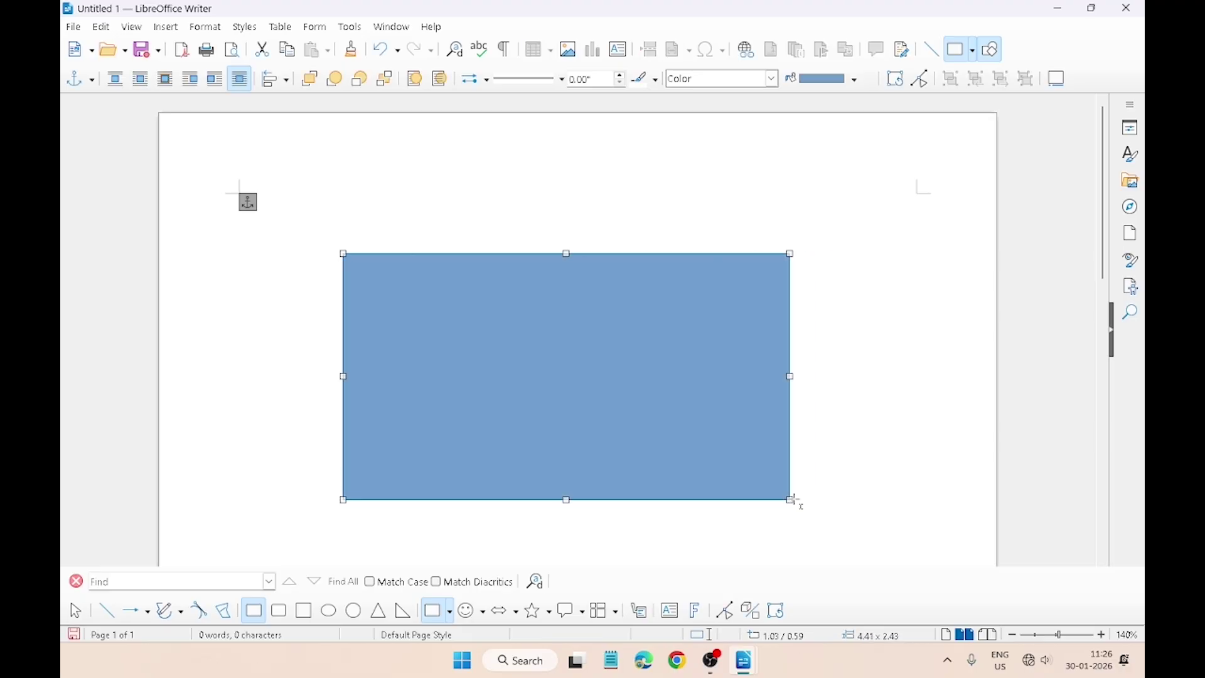
Step: Set the rectangle's area style to None to remove its blue fill
left_click(858, 88)
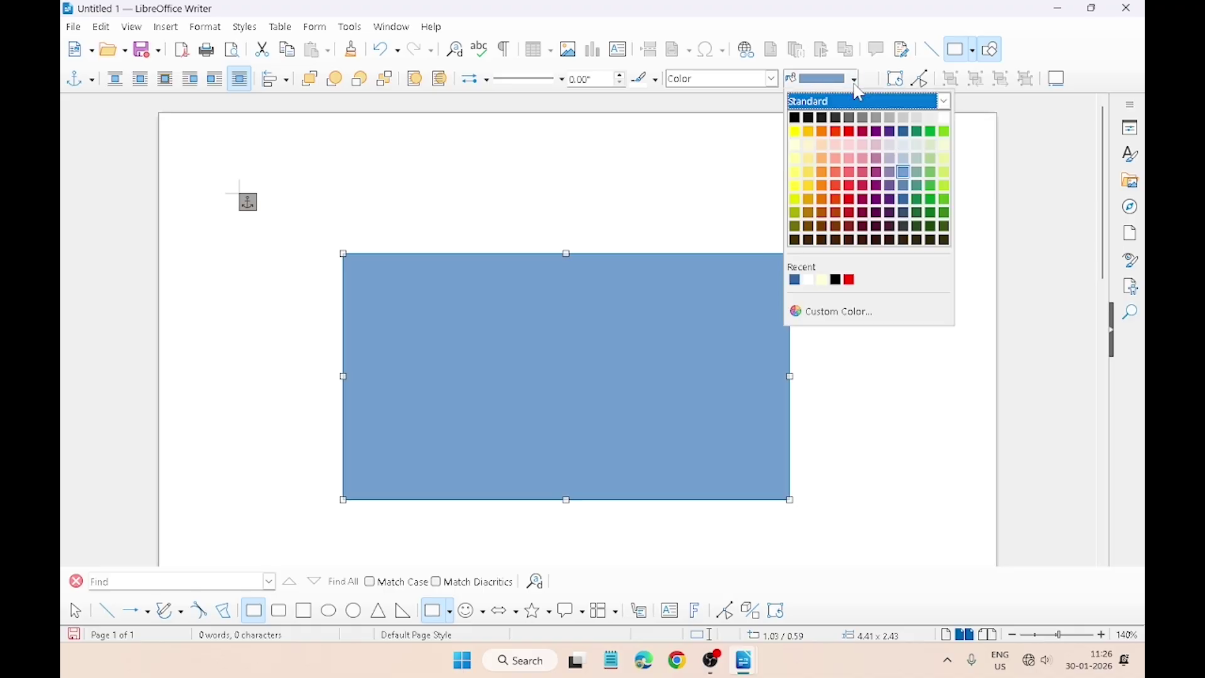
left_click(774, 78)
left_click(773, 78)
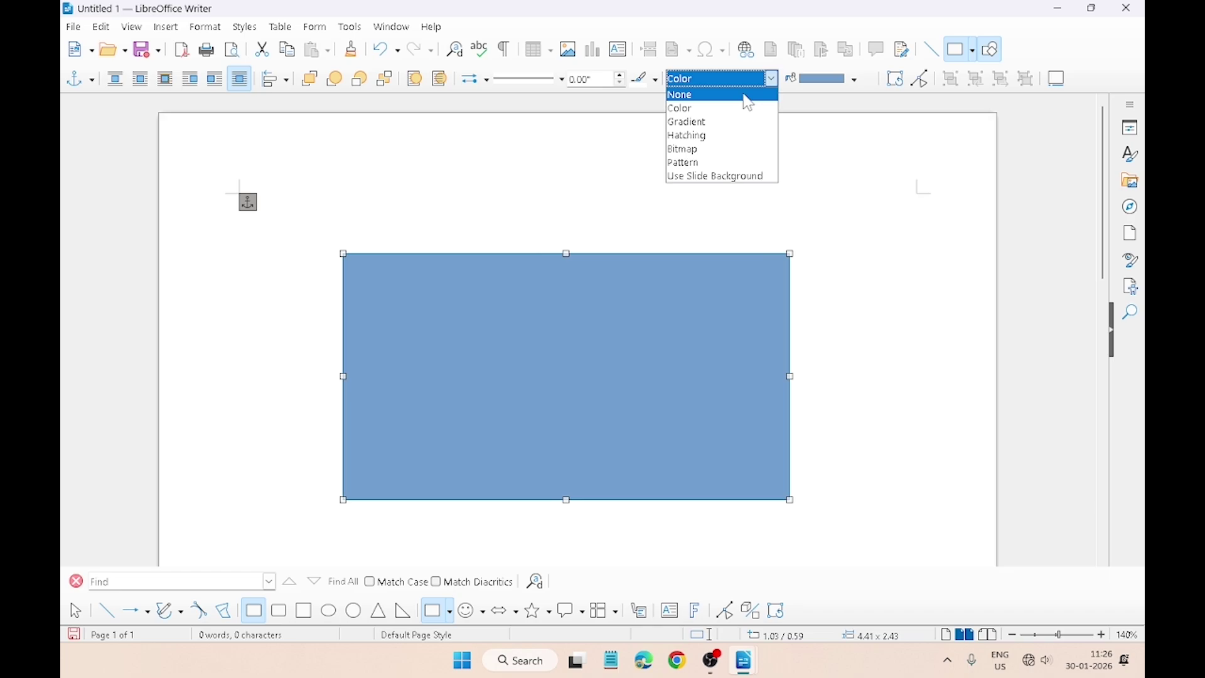
left_click(749, 95)
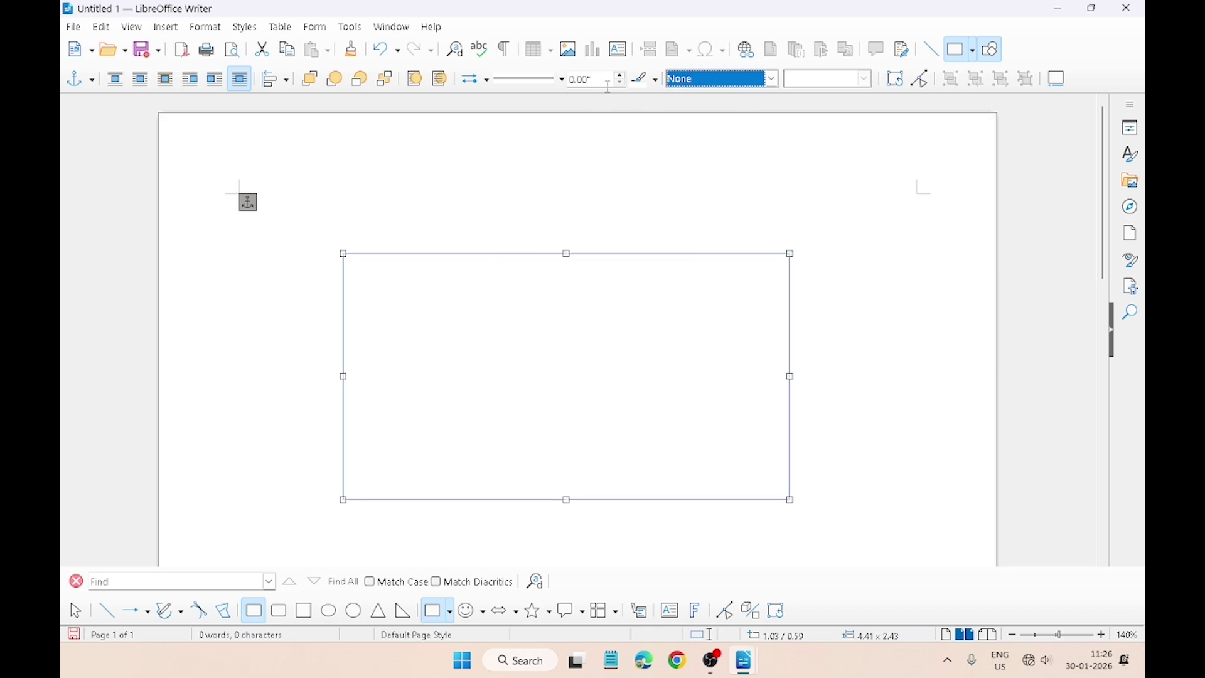
Step: Give the rectangle a 0.04" black outline
left_click(622, 76)
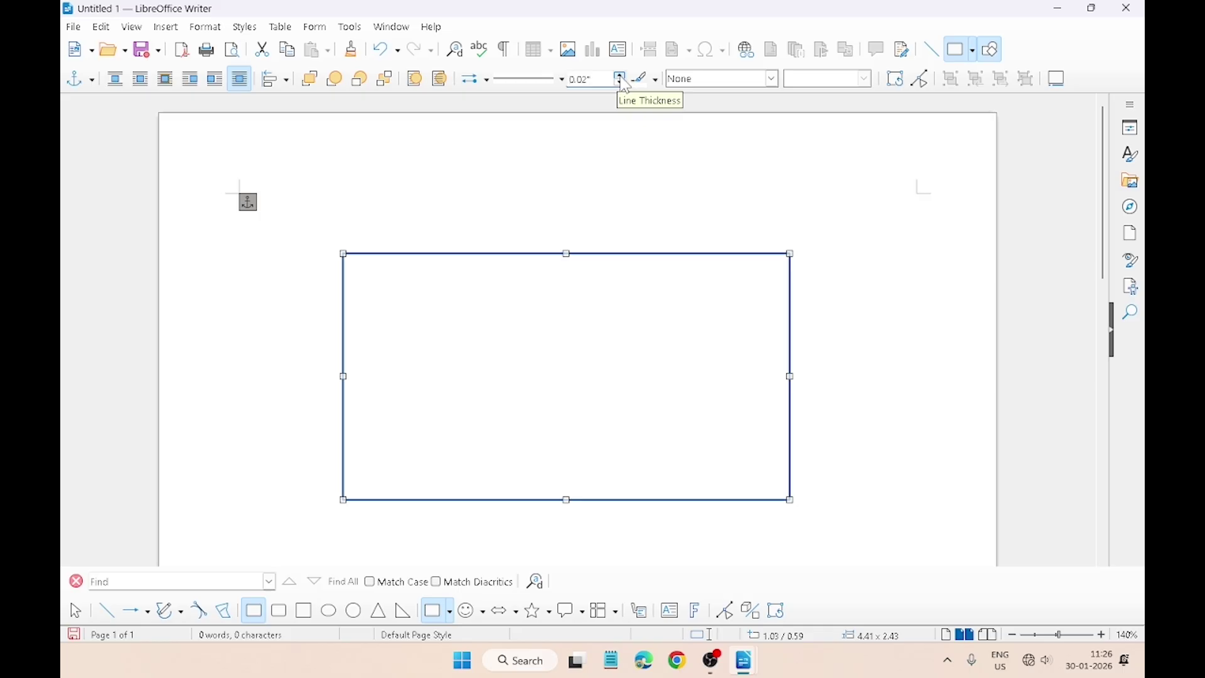
left_click(624, 82)
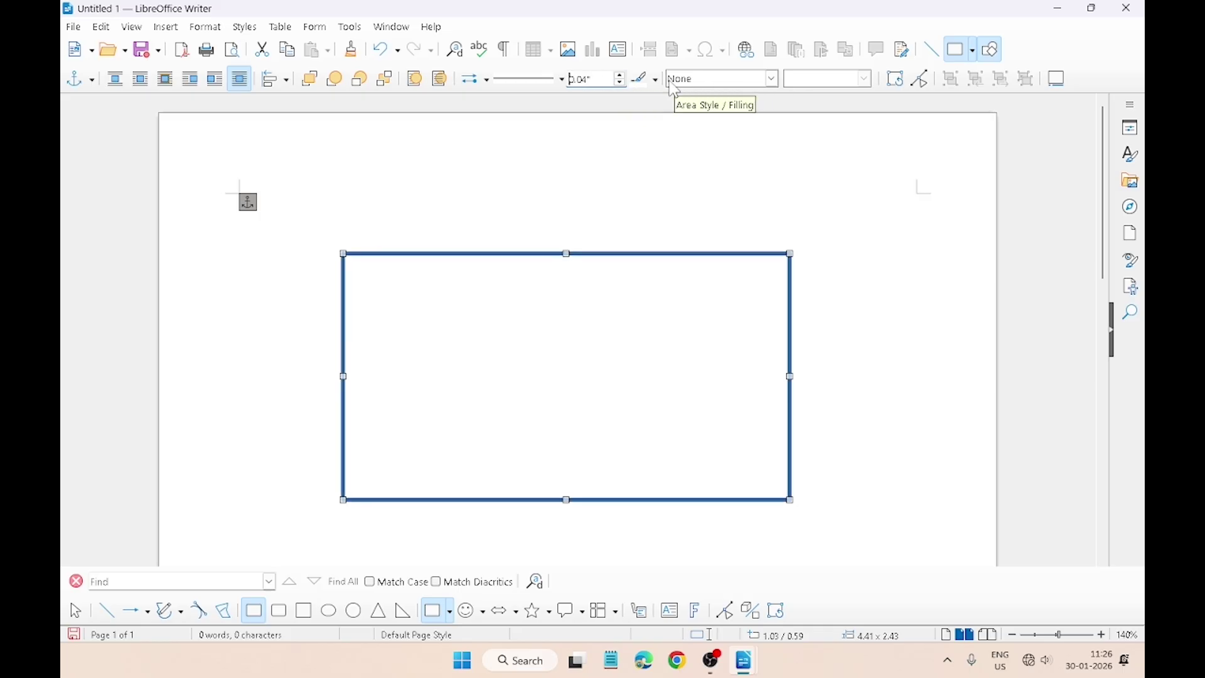
left_click(566, 89)
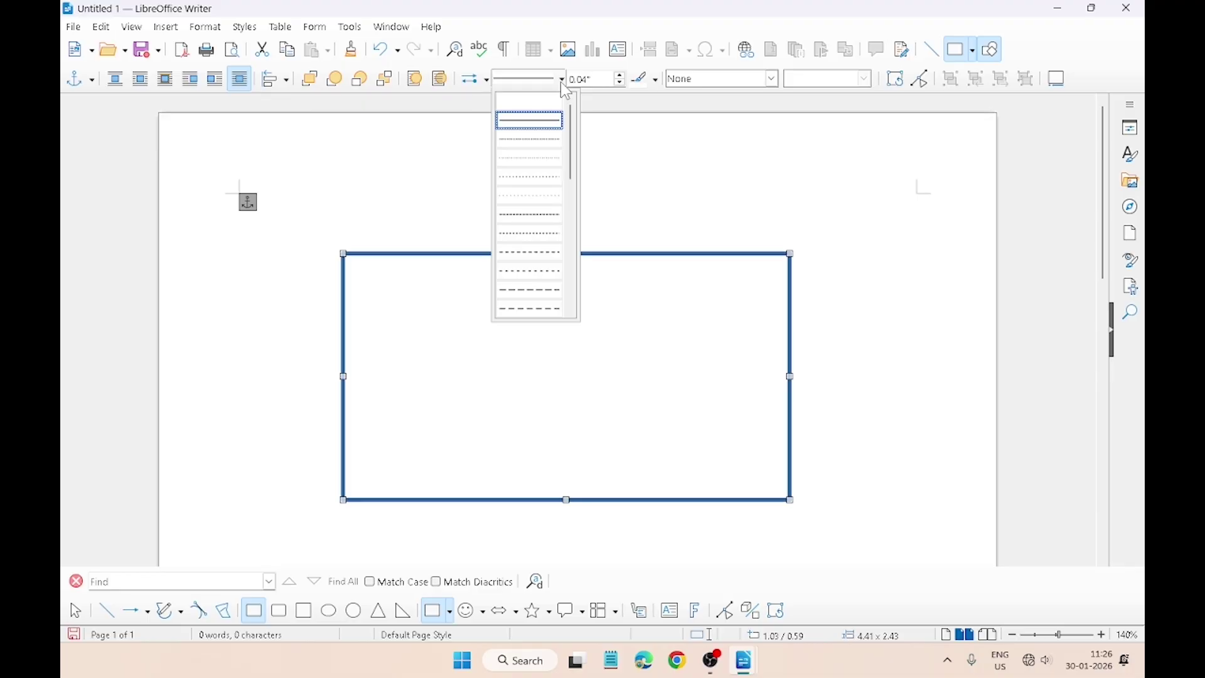
left_click(566, 89)
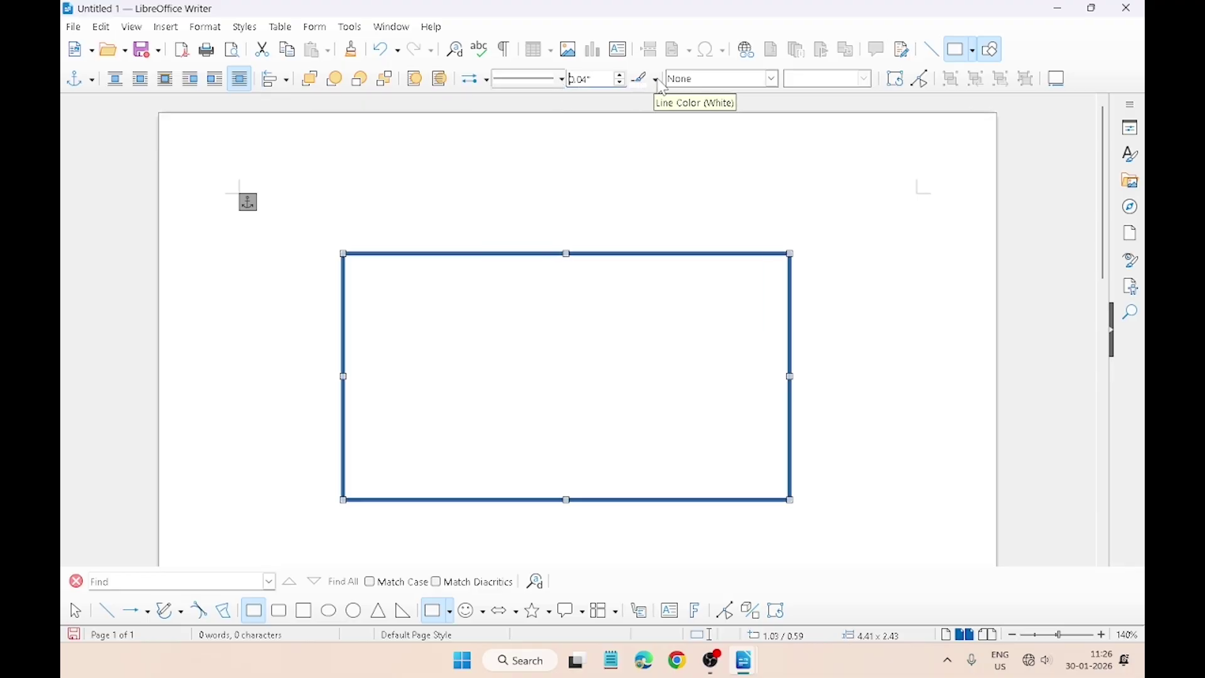
left_click(658, 80)
left_click(645, 138)
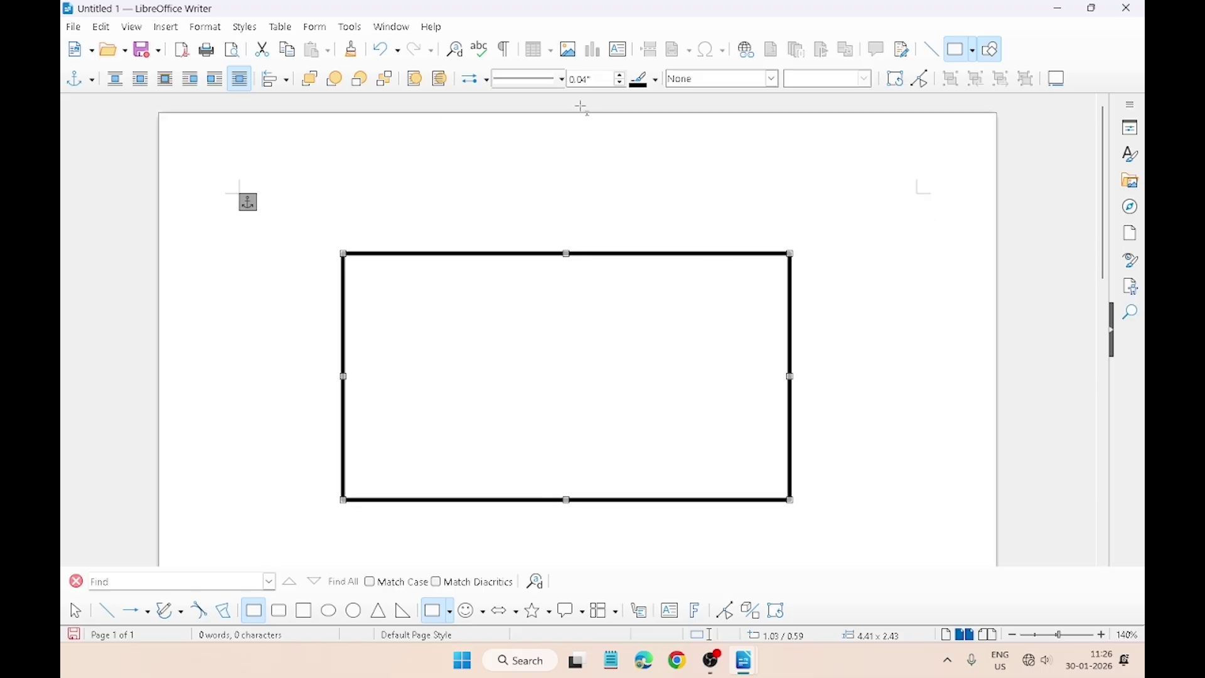
Step: Insert a 6-Point Star shape and place it in the rectangle's upper-left corner
left_click(167, 29)
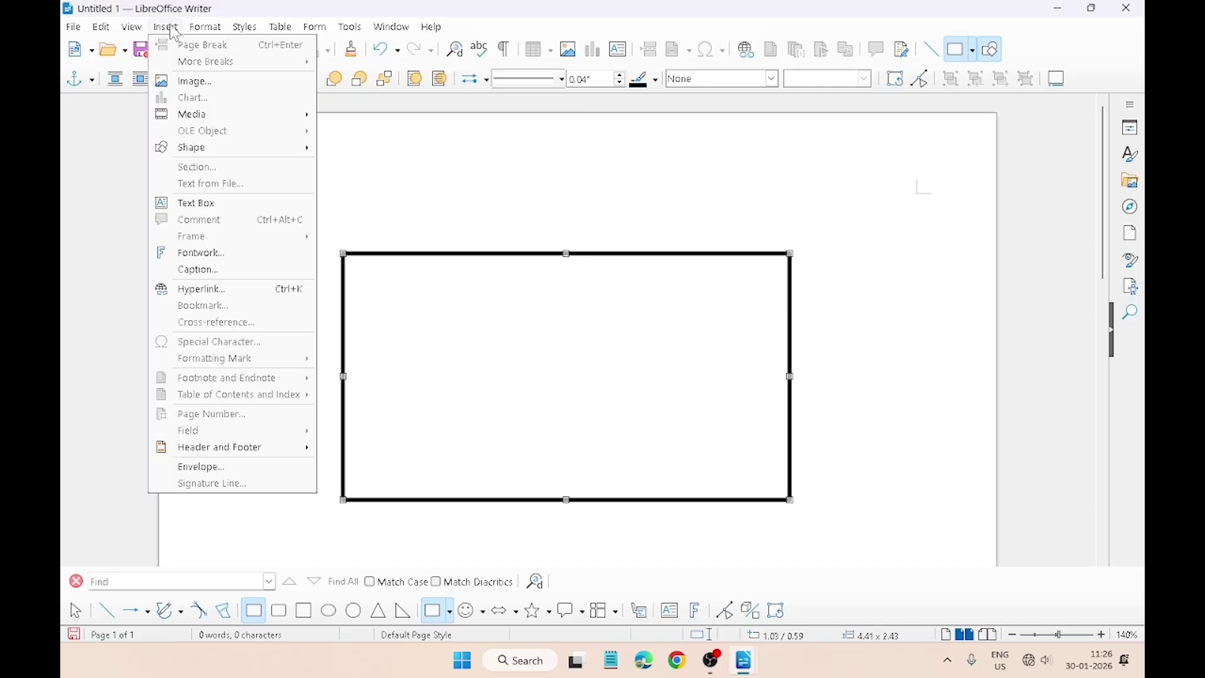
mouse_move(198, 148)
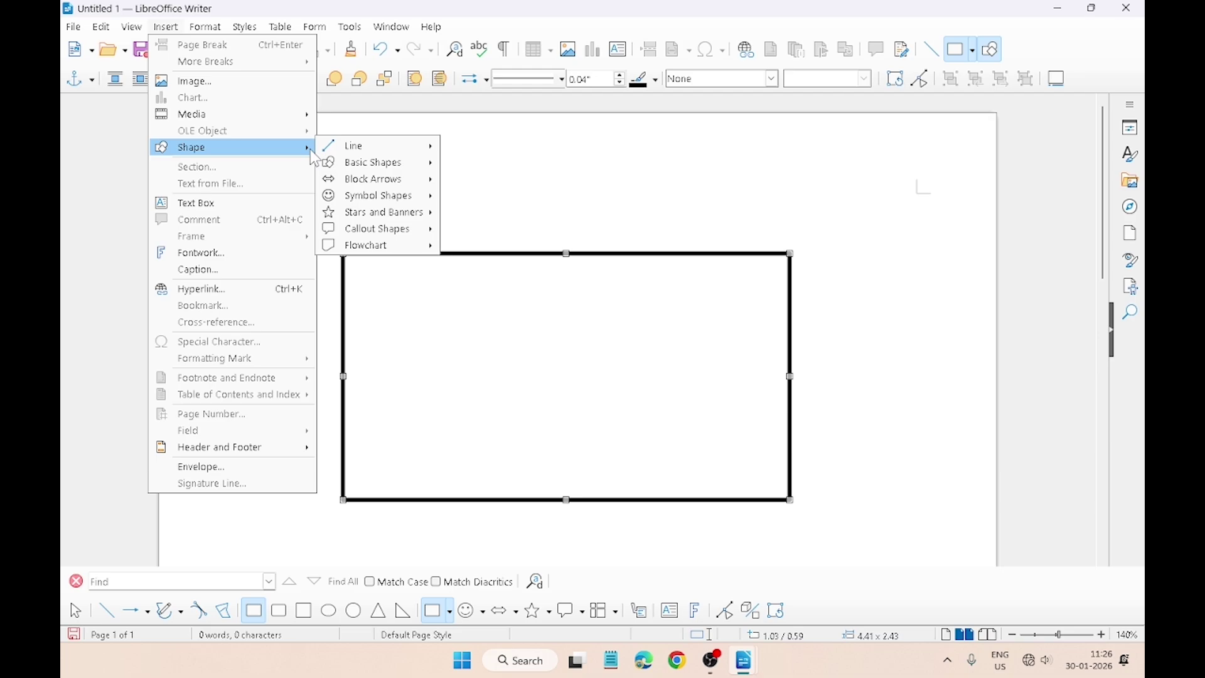
mouse_move(356, 218)
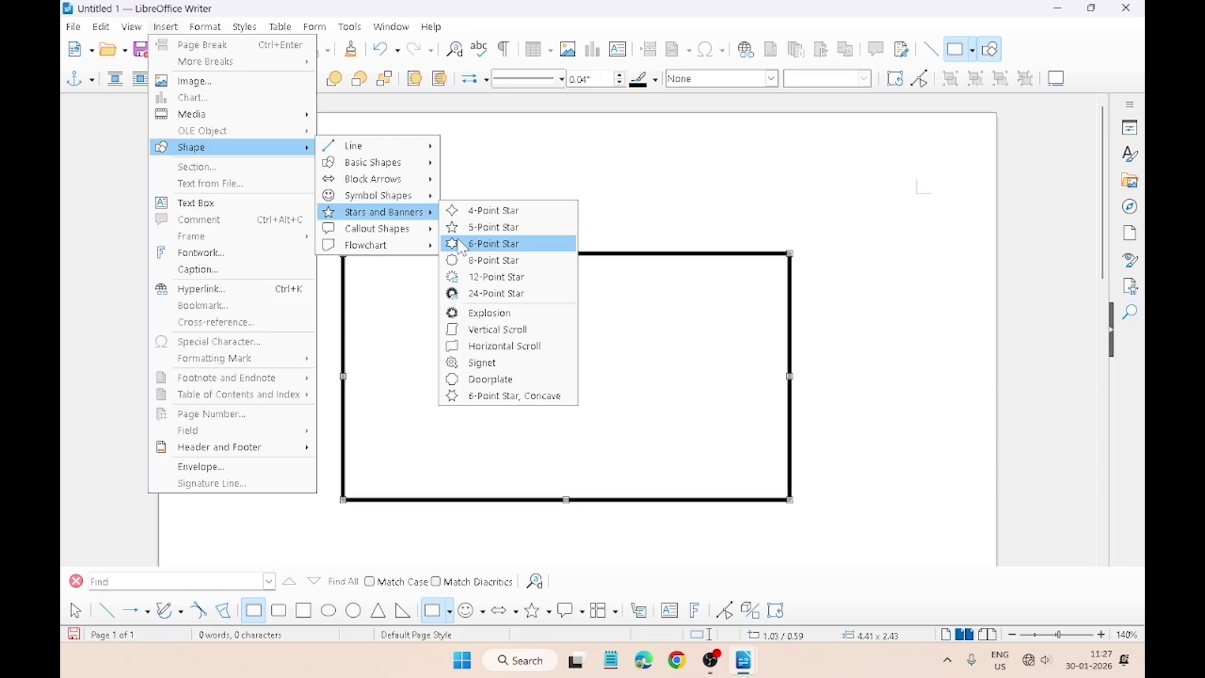
left_click(462, 246)
left_click_drag(385, 300, 498, 417)
left_click_drag(425, 345, 400, 309)
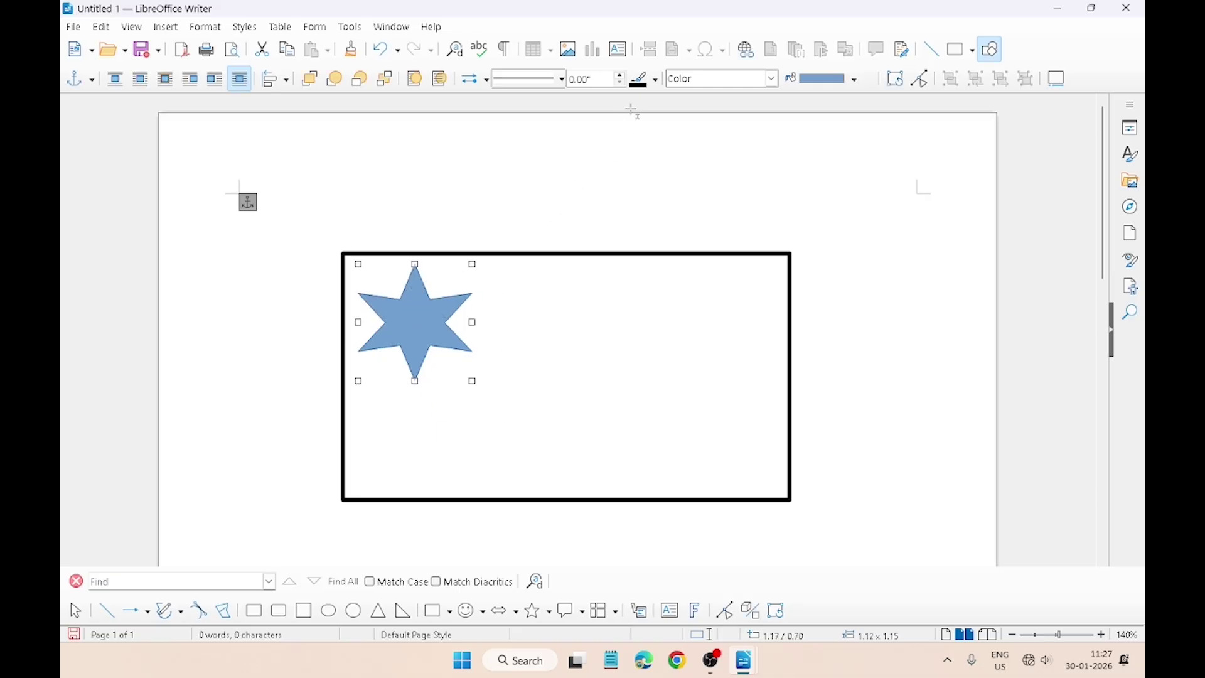
Step: Give the star a 0.02" outline and draw a small circle over its centre
left_click(621, 76)
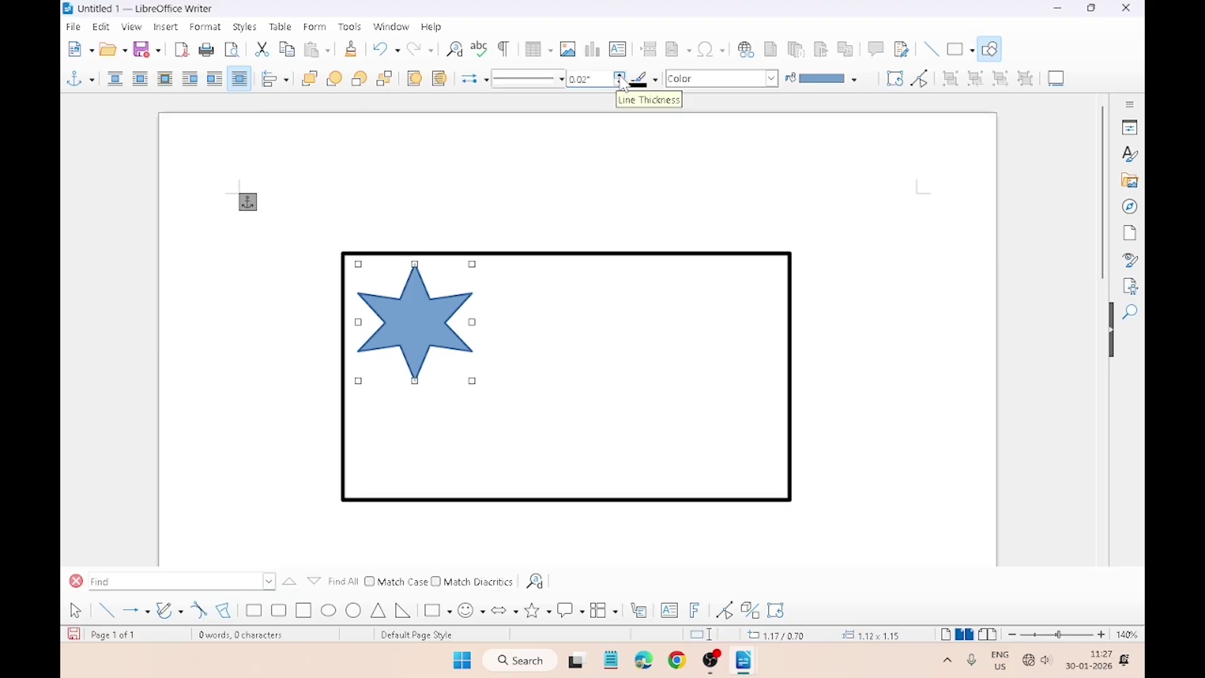
left_click(991, 49)
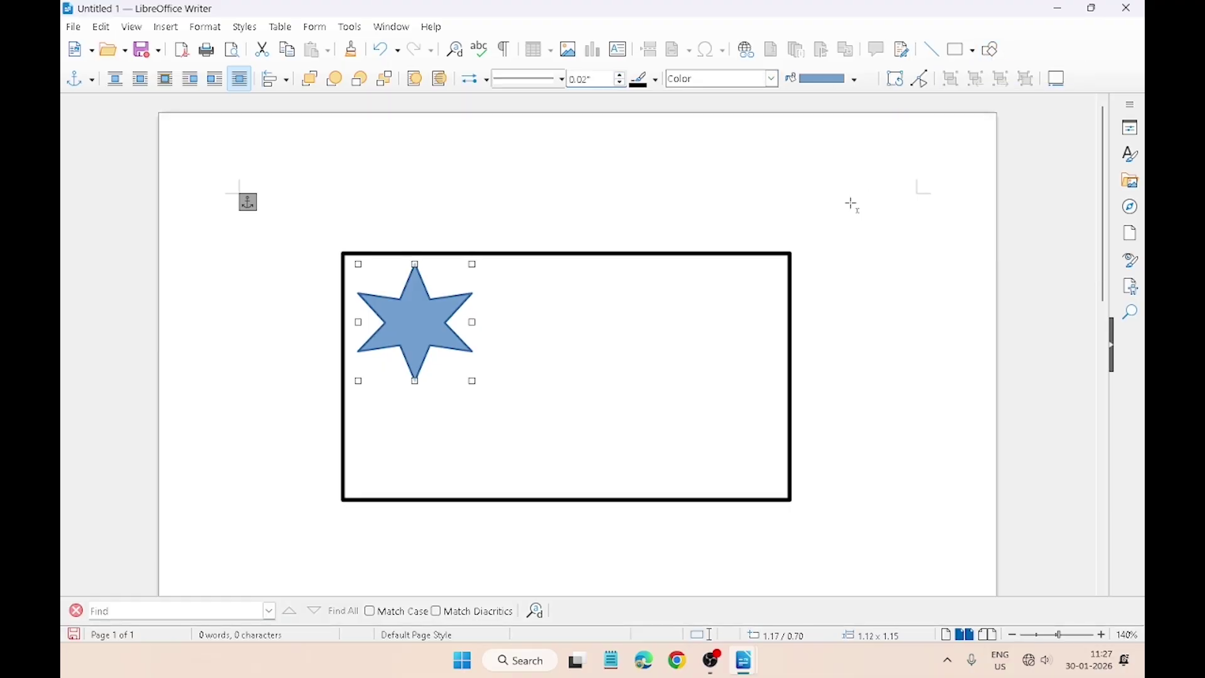
left_click(975, 51)
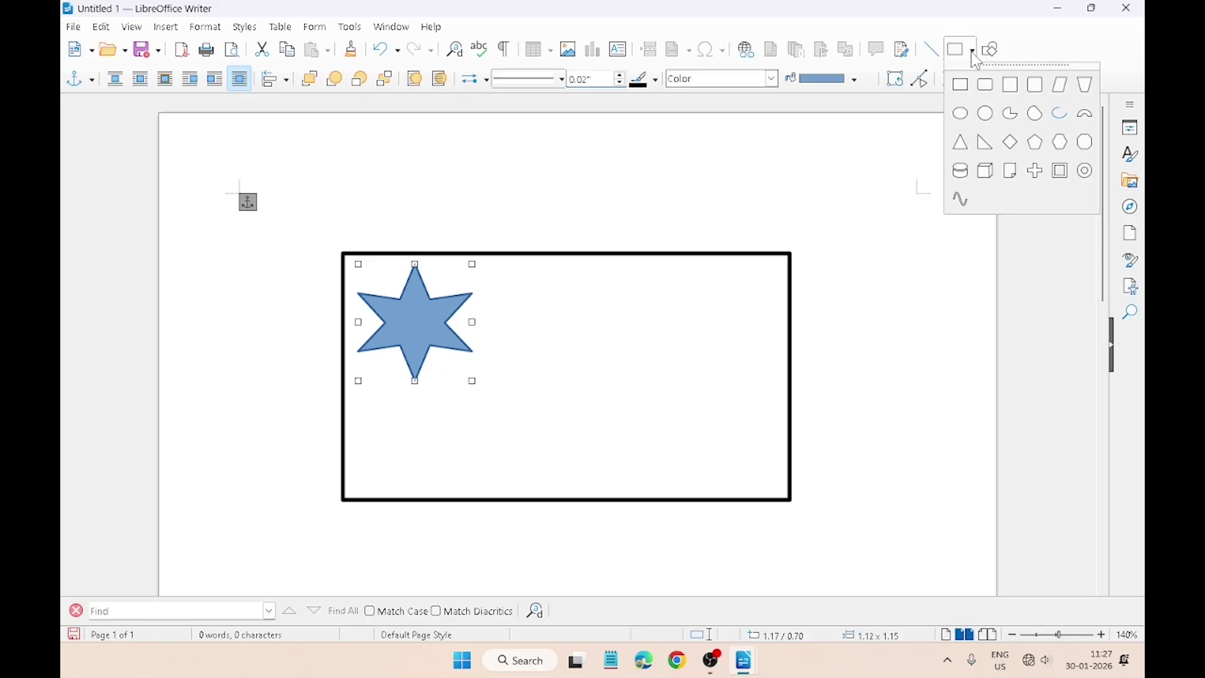
left_click(963, 114)
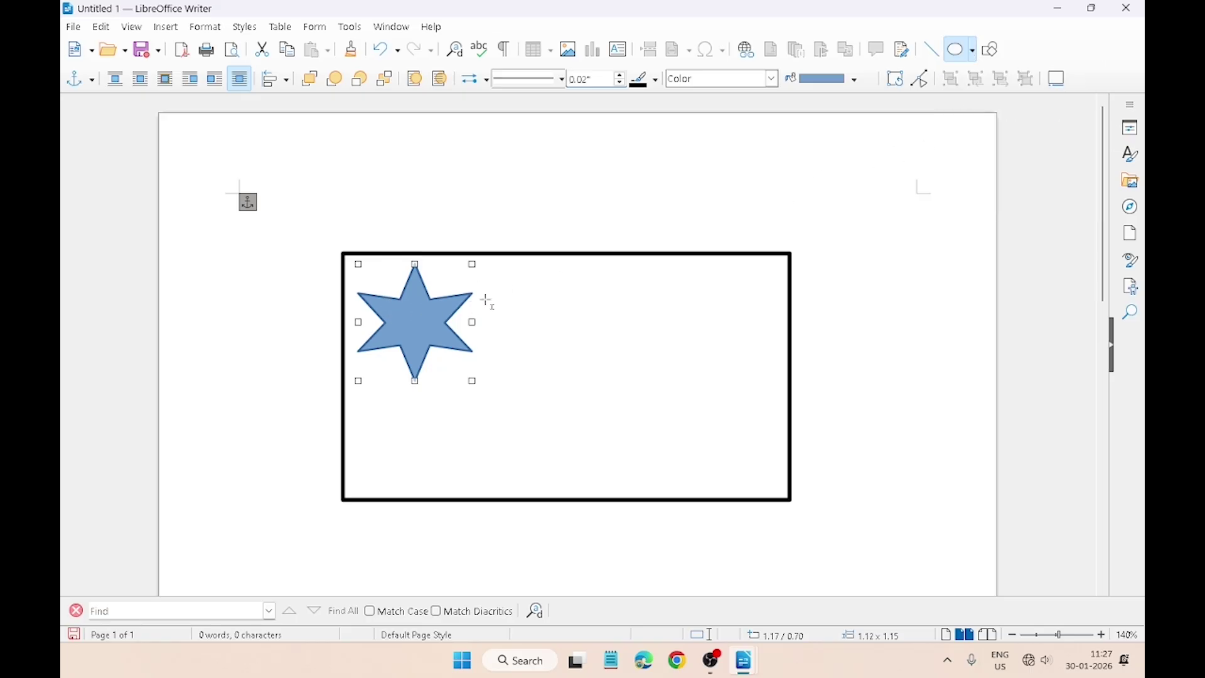
left_click_drag(500, 297, 569, 363)
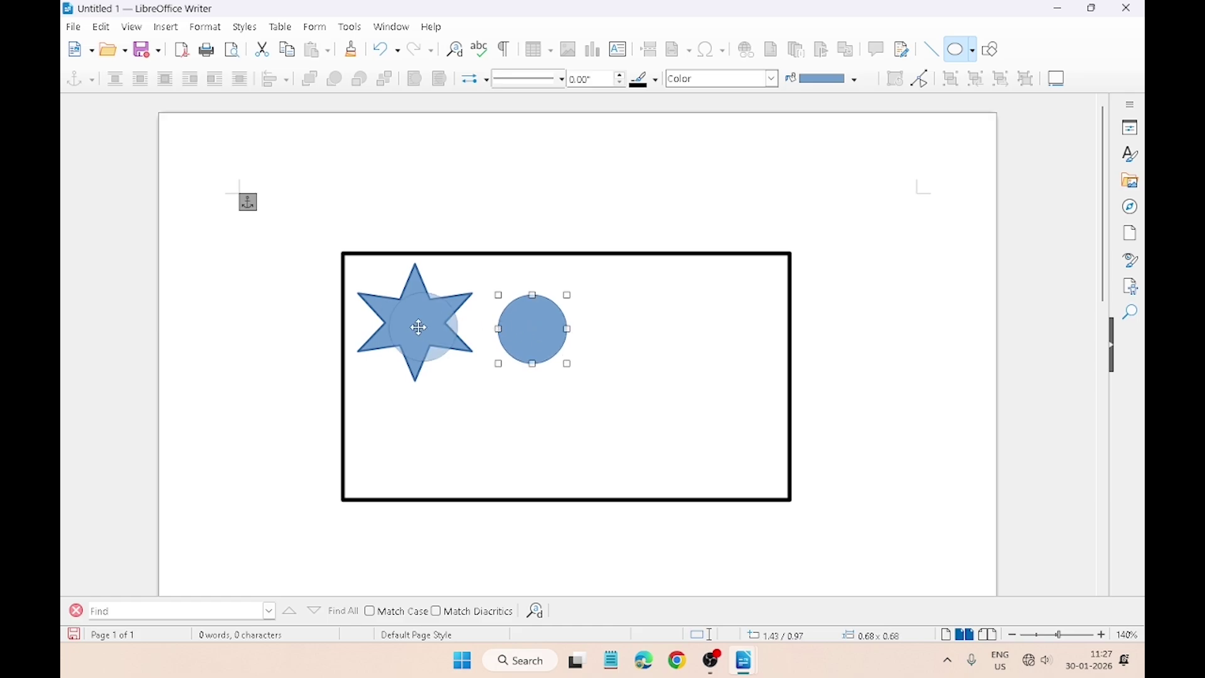
left_click_drag(418, 327, 417, 324)
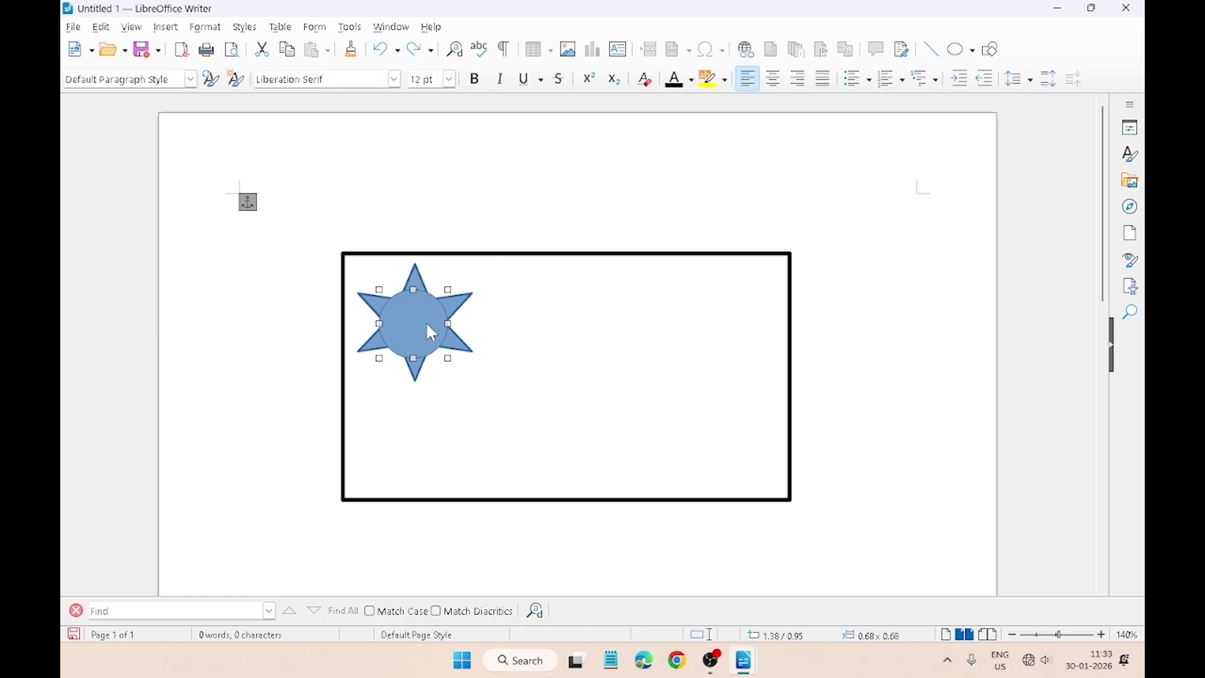
Step: Give the circle a 0.02" white outline
left_click(428, 328)
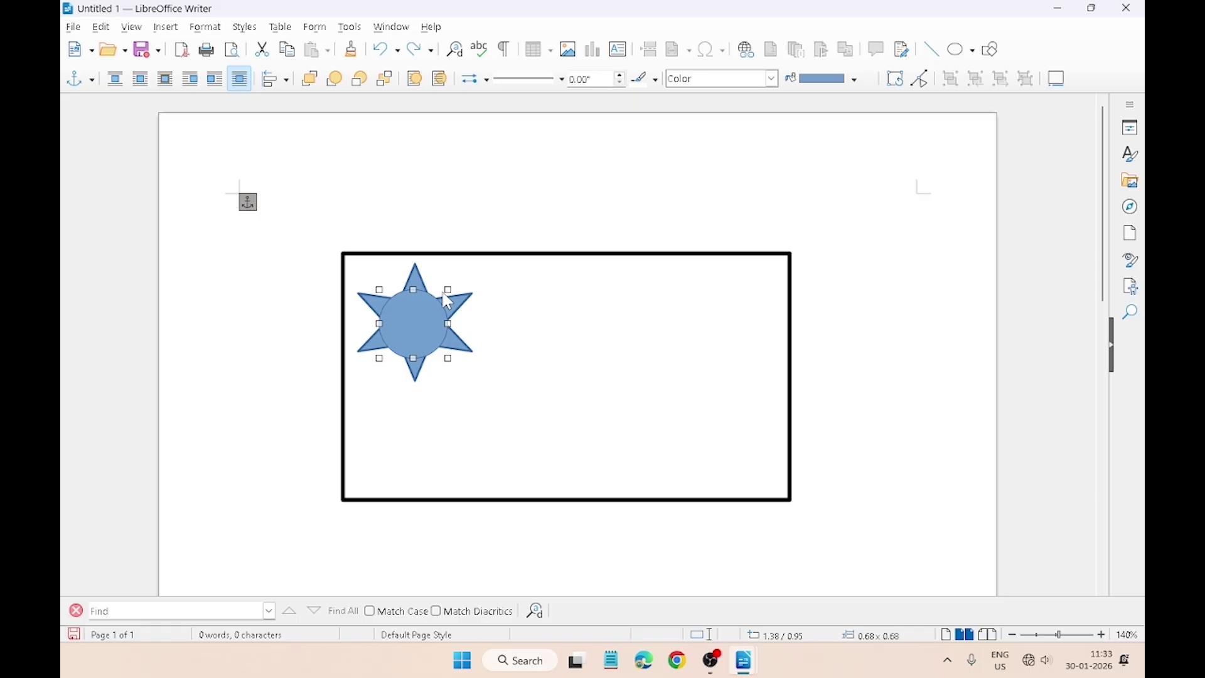
left_click(622, 75)
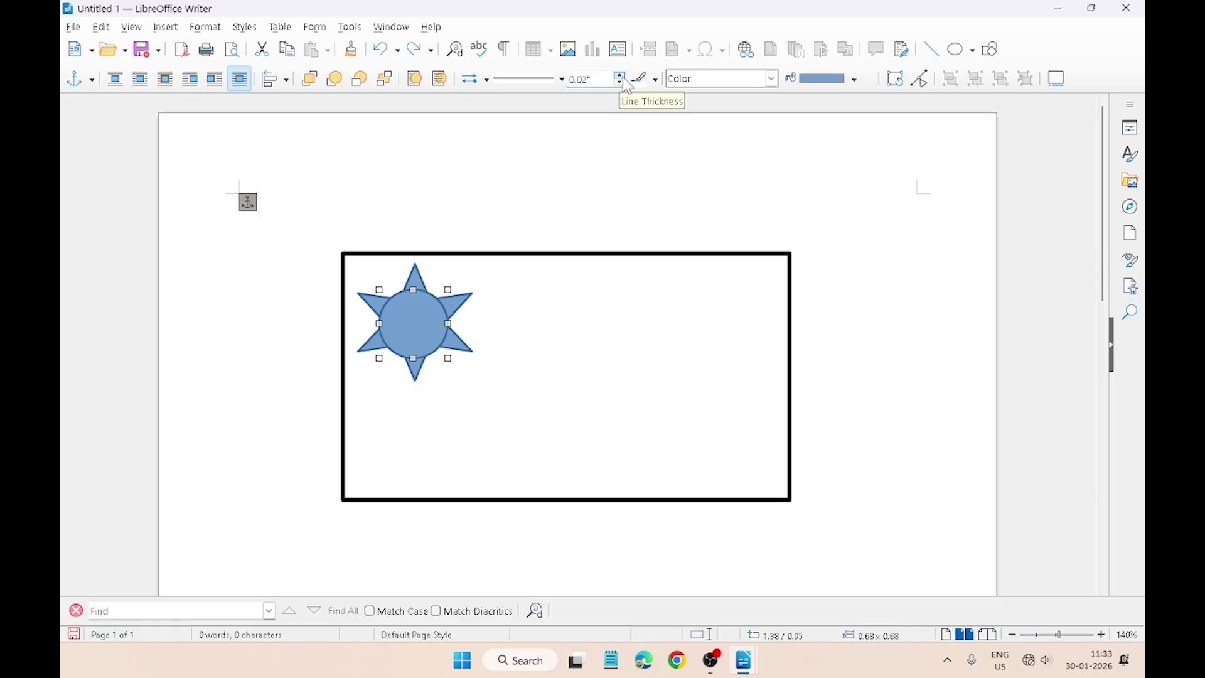
left_click(654, 80)
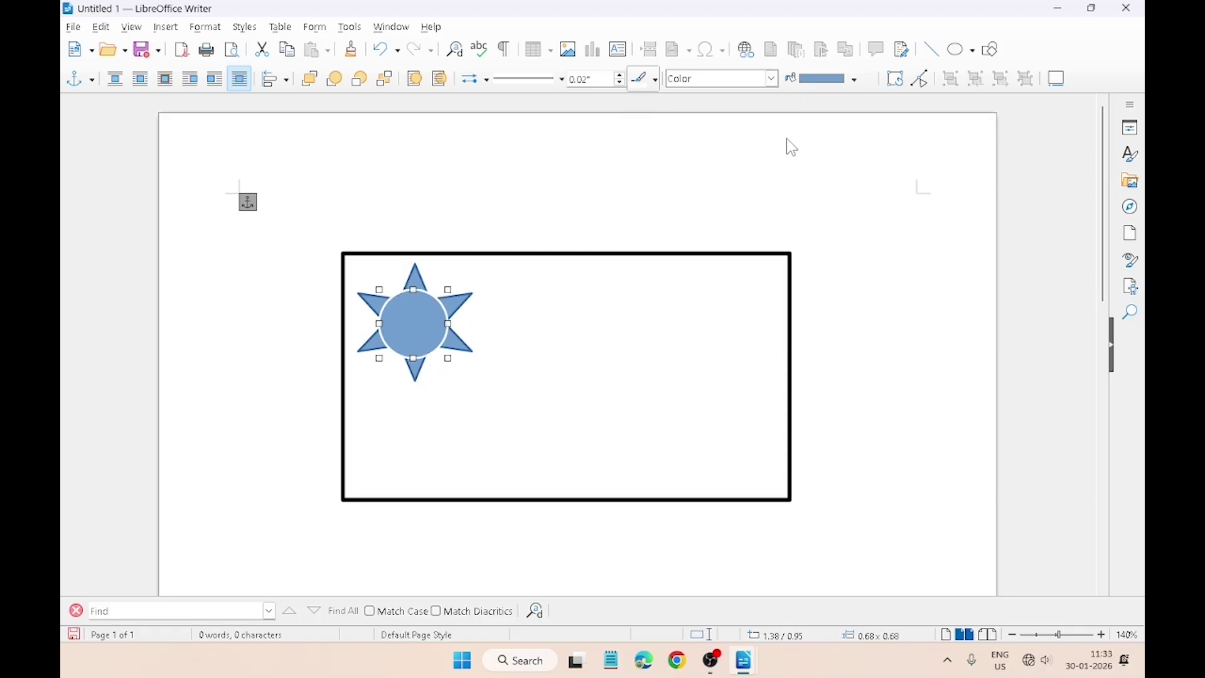
left_click(788, 138)
Step: Add a text box over the sun reading 'TBP', vertically centred at 13 pt
left_click(539, 312)
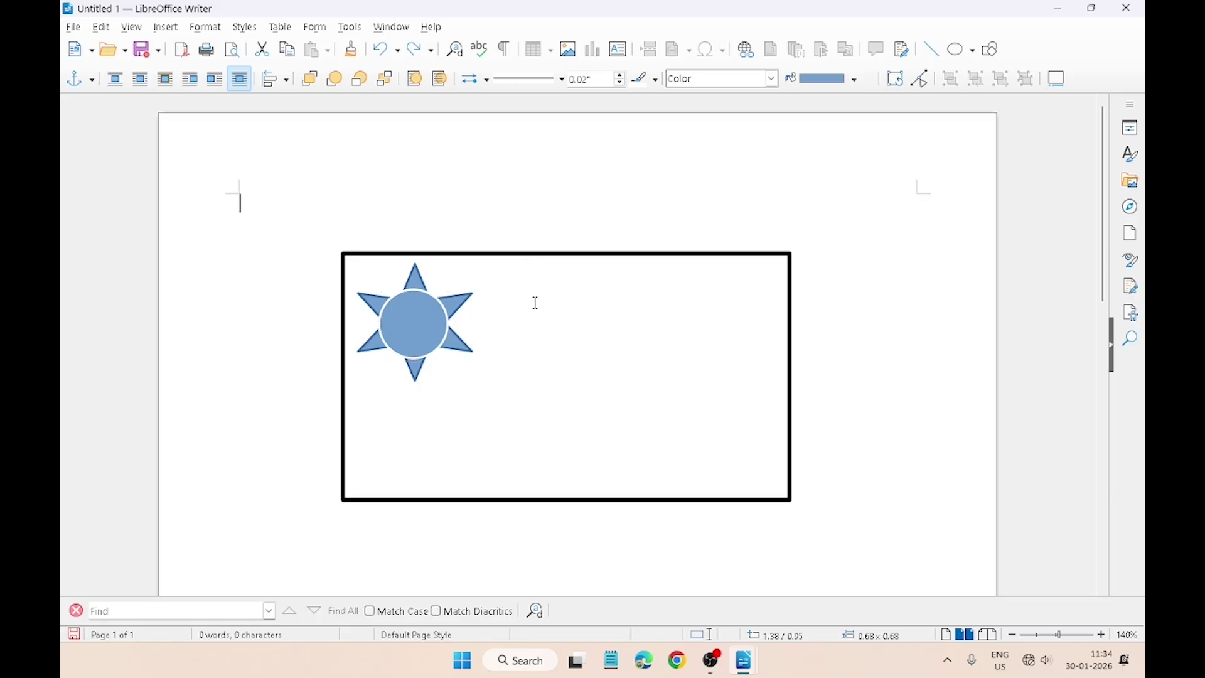
left_click(619, 50)
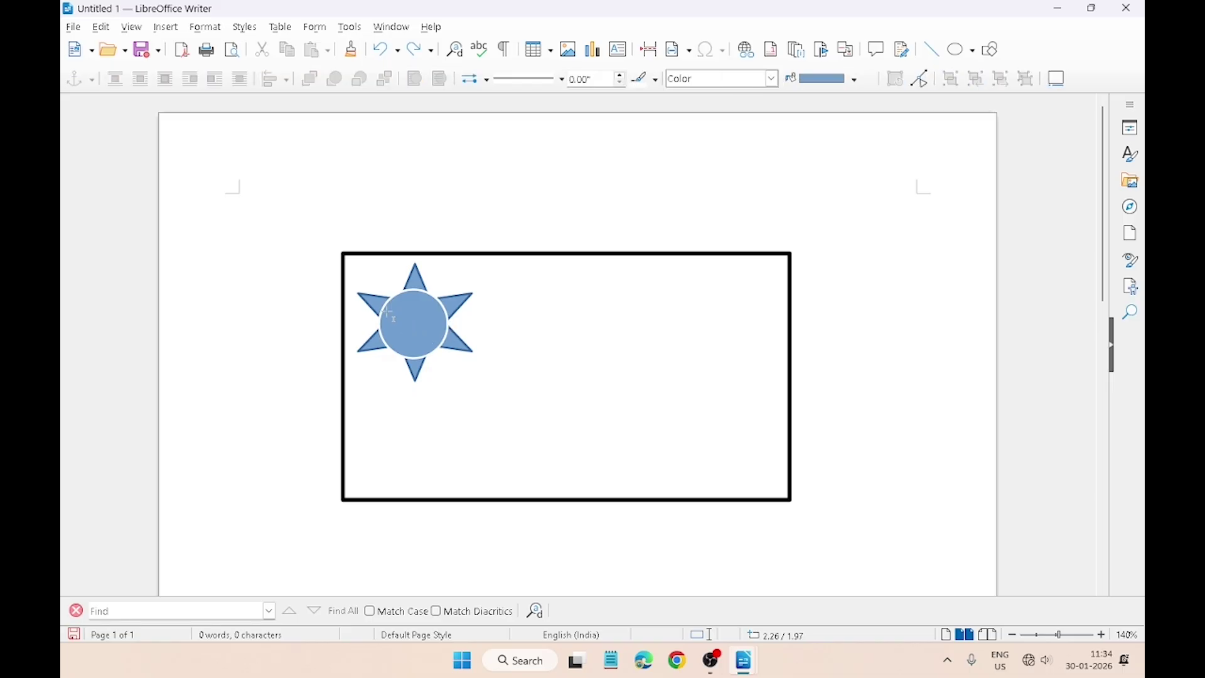
left_click_drag(391, 299, 440, 350)
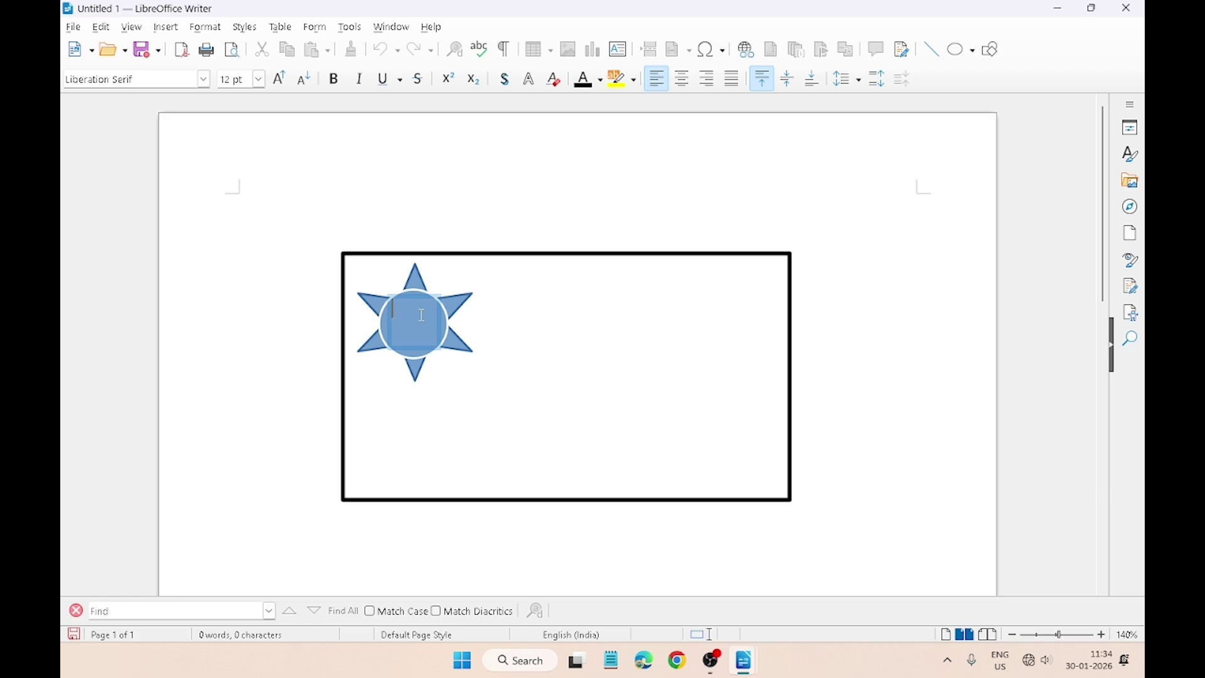
type("TBP")
left_click_drag(422, 312, 390, 311)
left_click(787, 83)
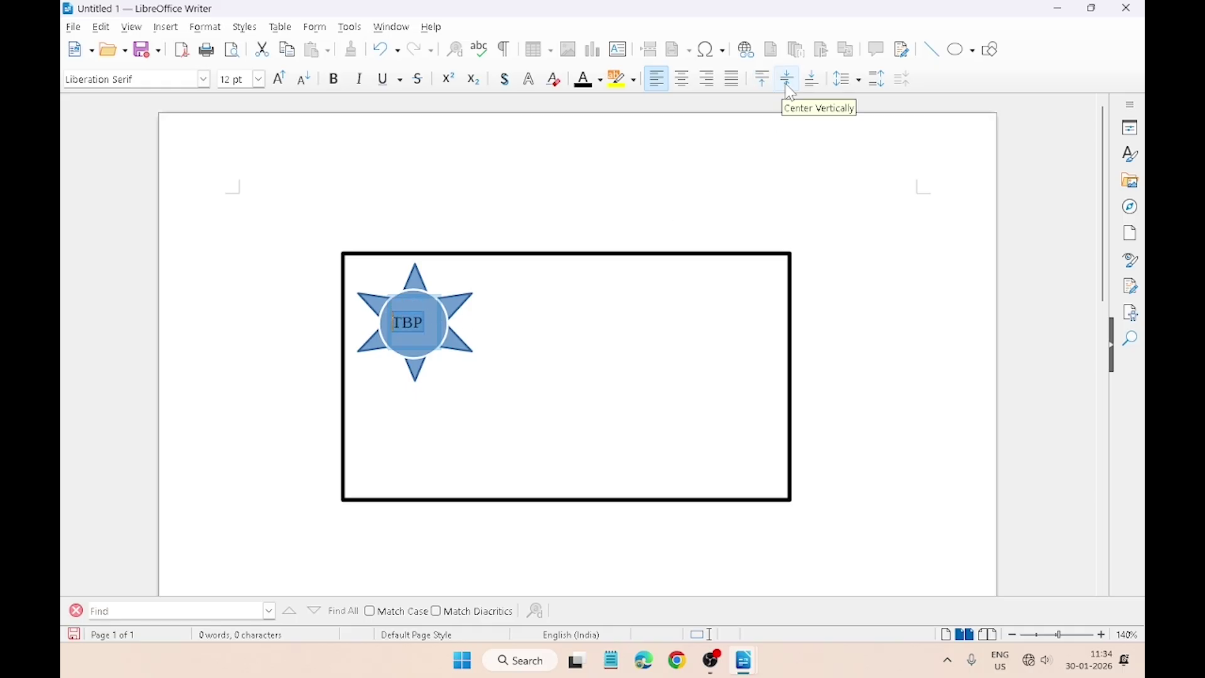
left_click(277, 86)
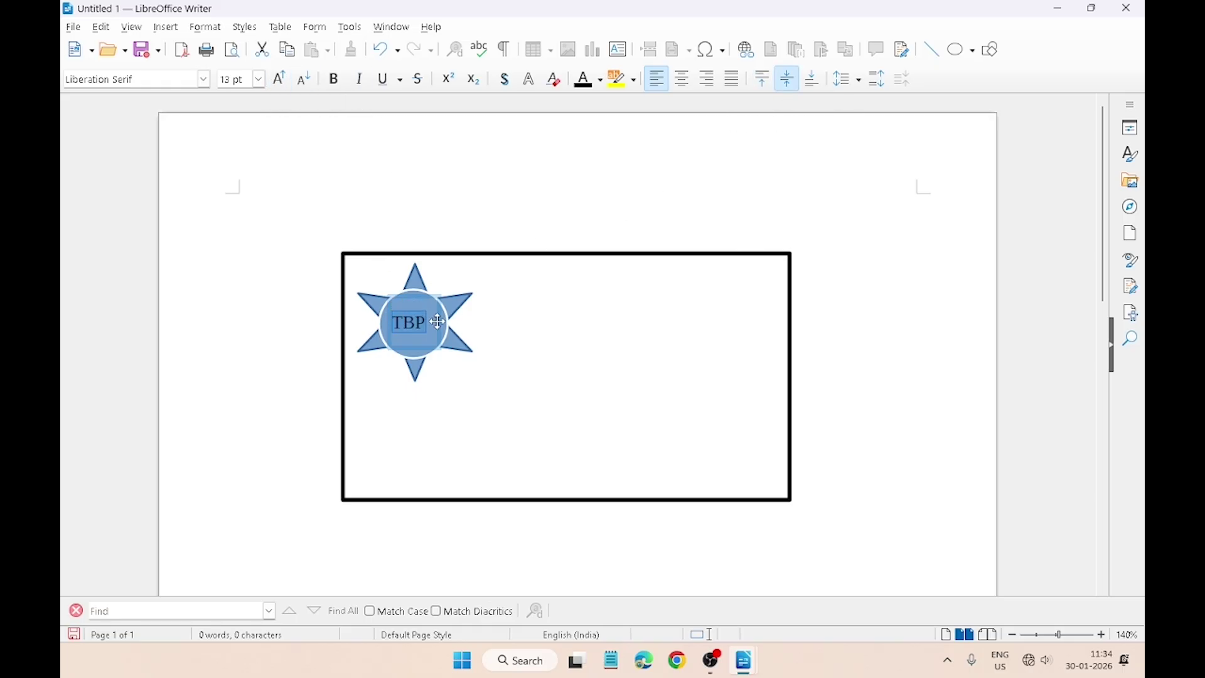
left_click(501, 227)
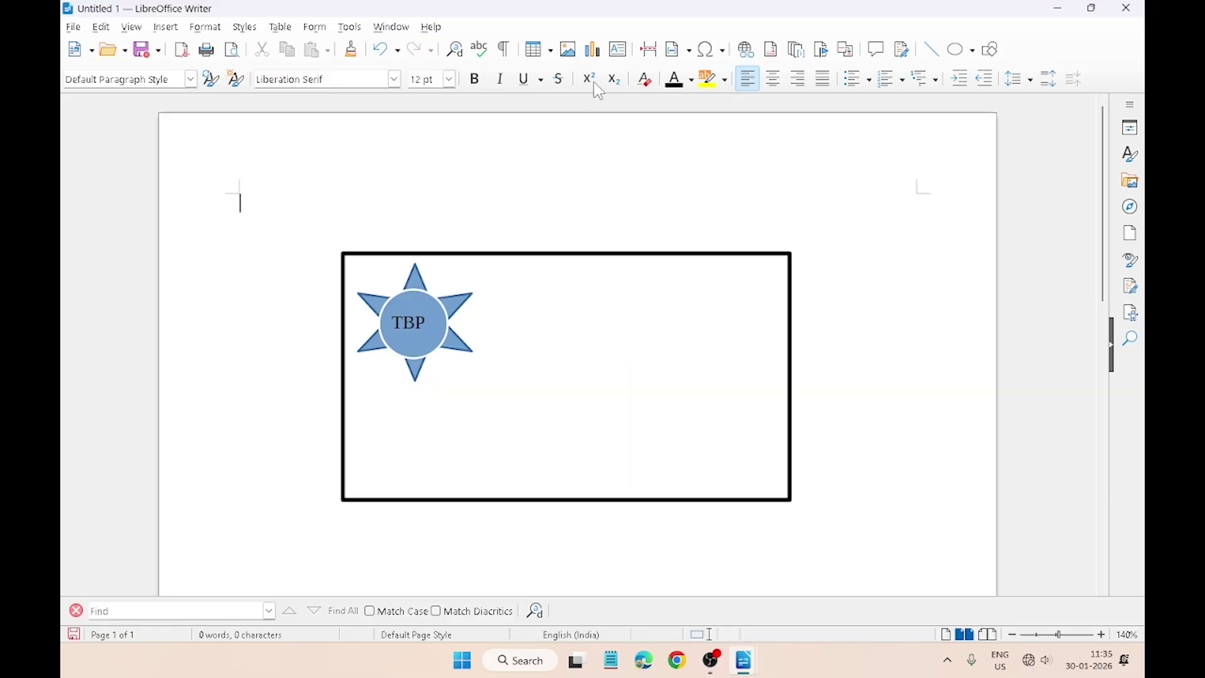
Step: Draw a text box in the card's right half with a bold 18 pt 'Abhi Computer' heading
left_click(619, 52)
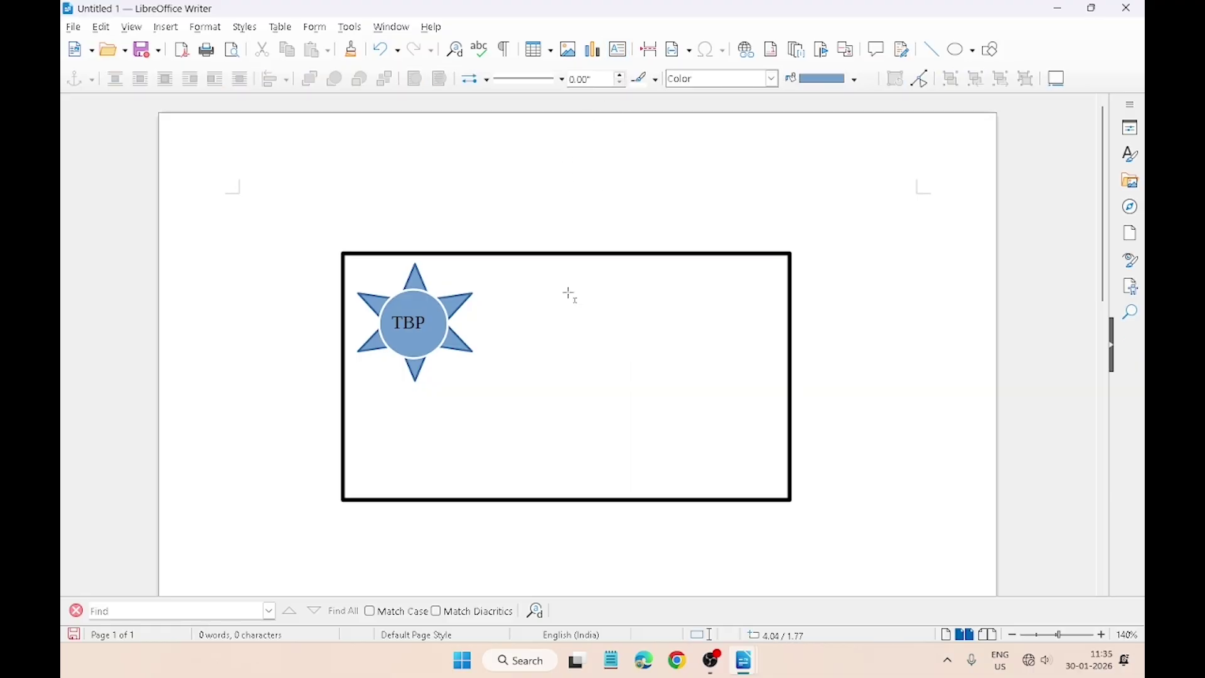
left_click_drag(569, 293, 783, 403)
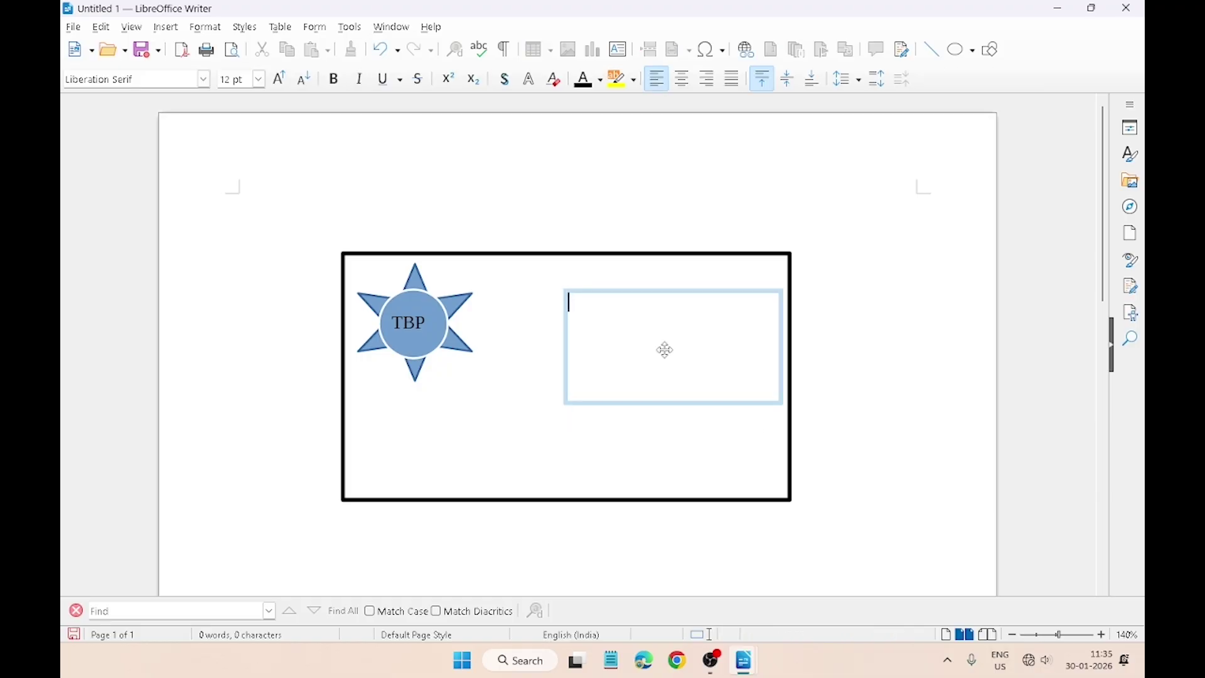
type("Abhi Computer")
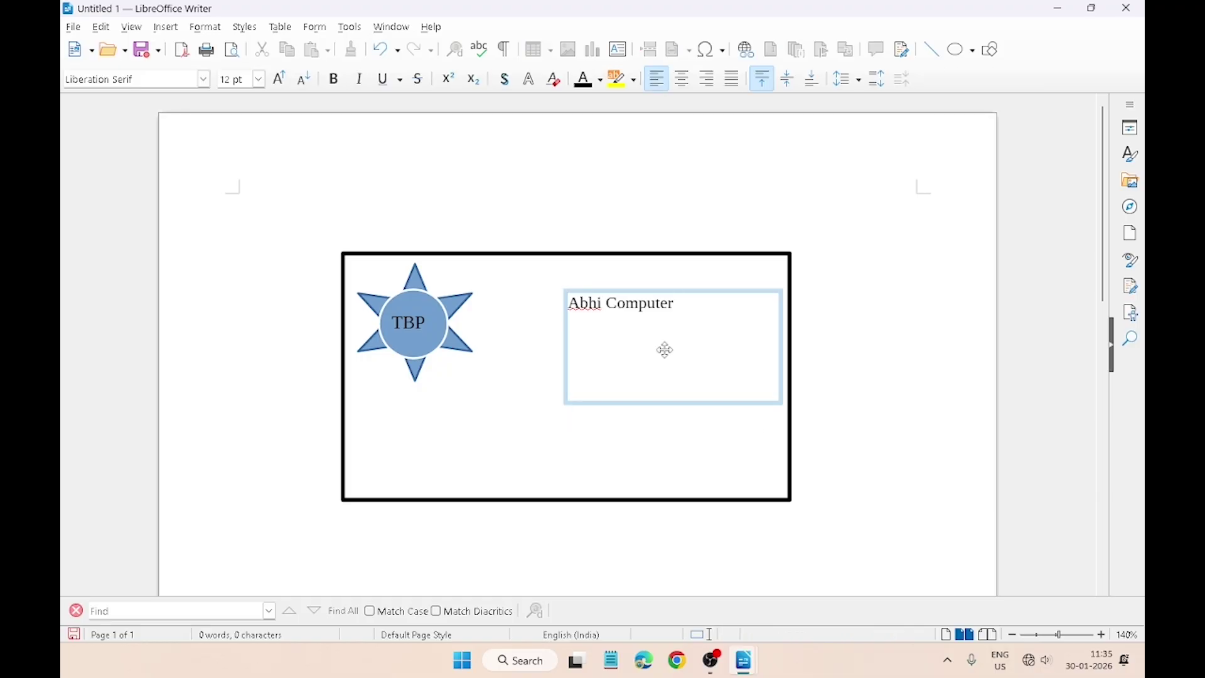
left_click_drag(680, 304, 572, 312)
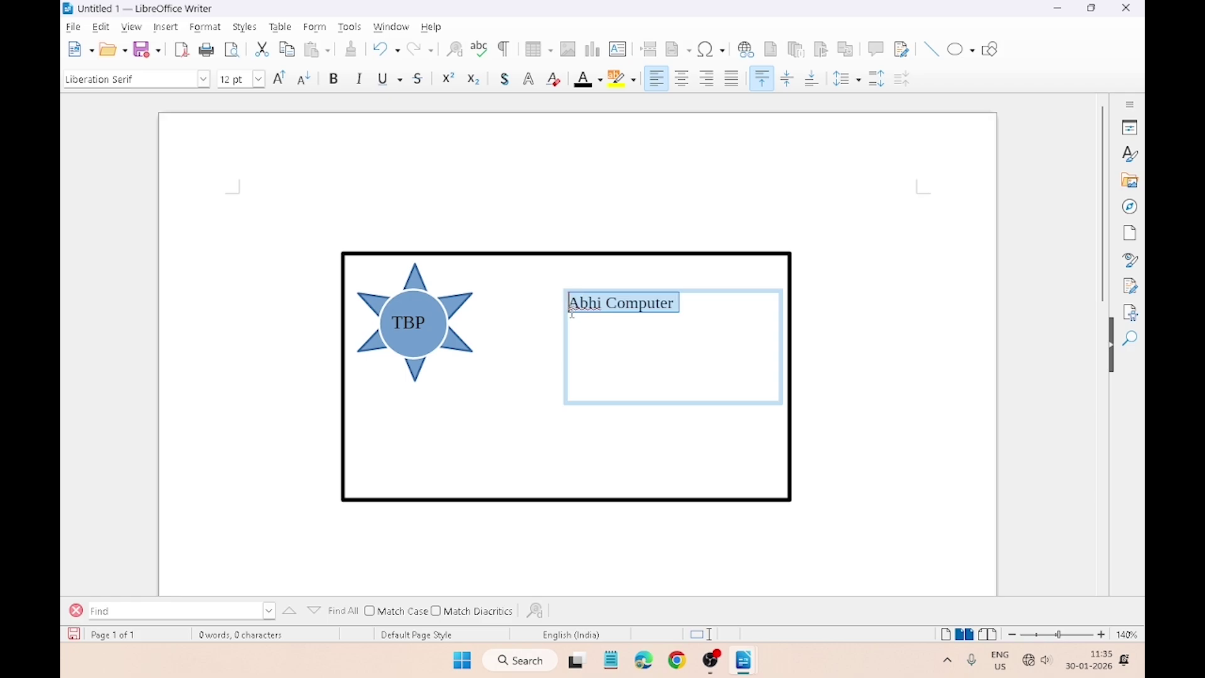
left_click(279, 78)
left_click(279, 79)
left_click(280, 78)
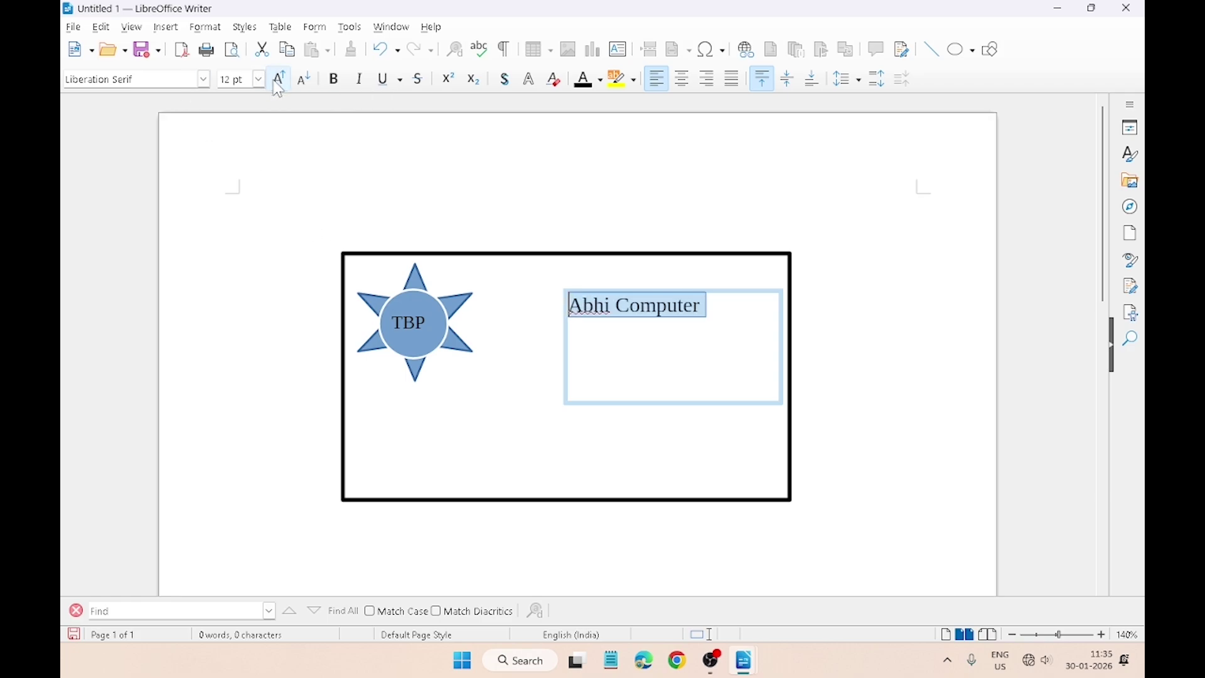
left_click(279, 81)
left_click(279, 80)
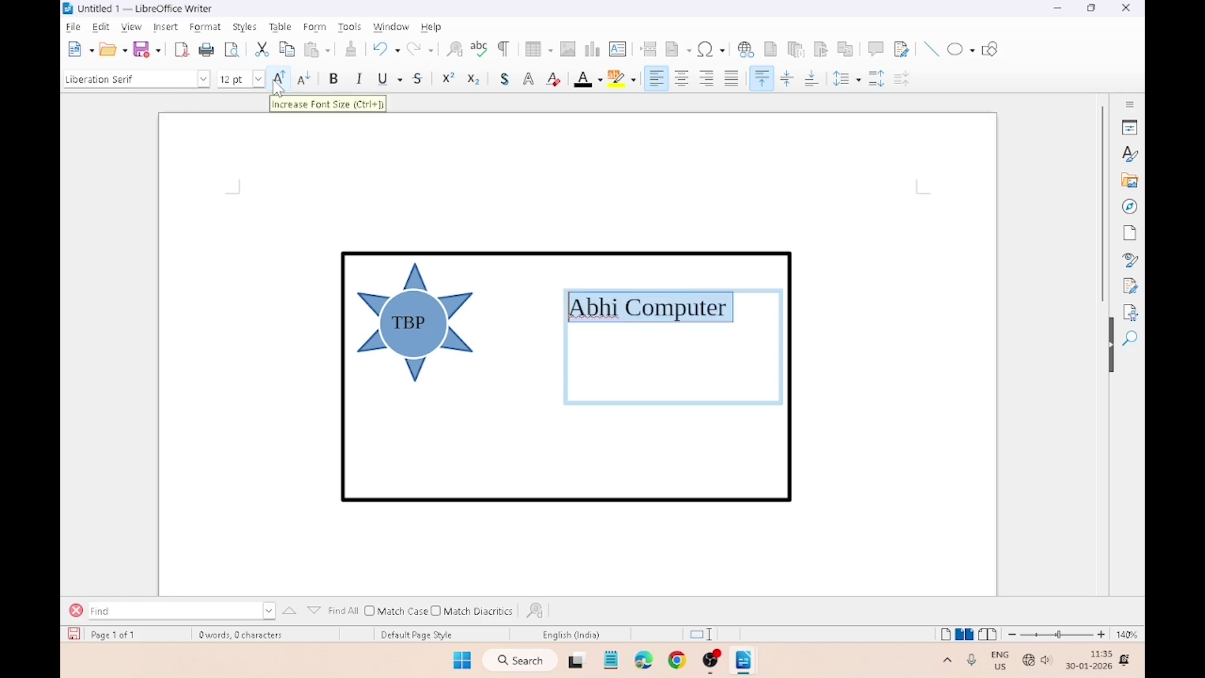
left_click(335, 80)
Step: Add a centred 'Manager' line and a contact line with the phone number below the heading
left_click(748, 312)
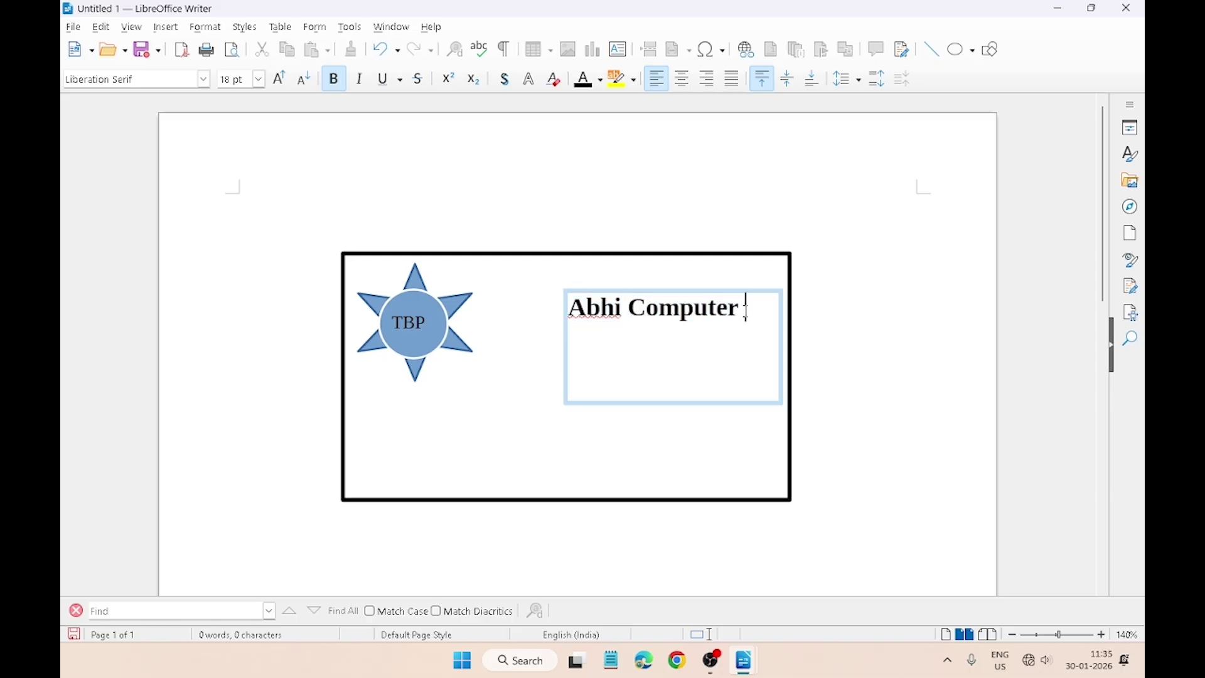
key("Return")
left_click(260, 80)
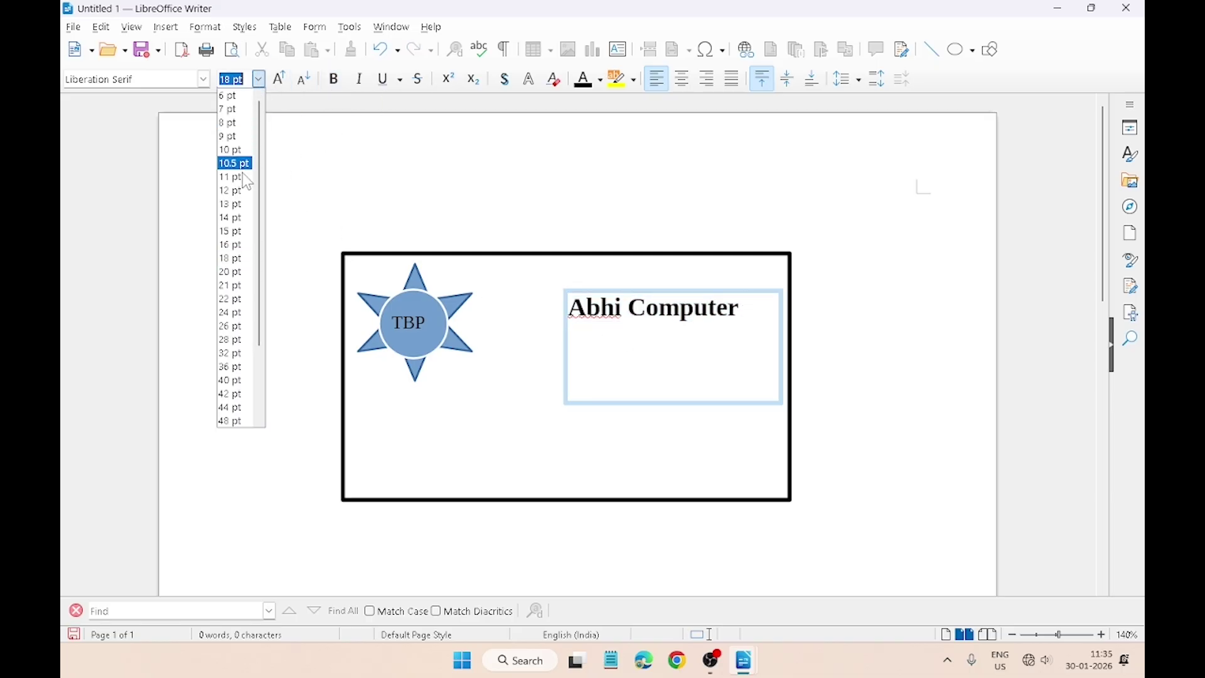
key("Escape")
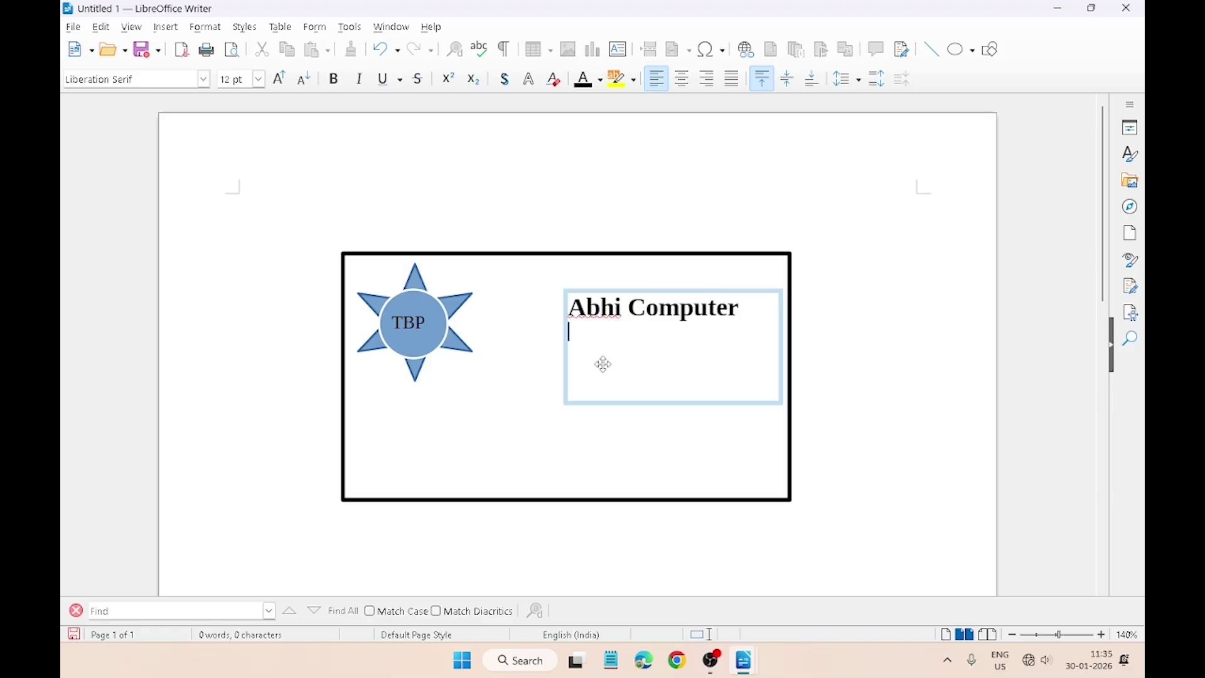
type("Manager")
left_click_drag(628, 332, 566, 333)
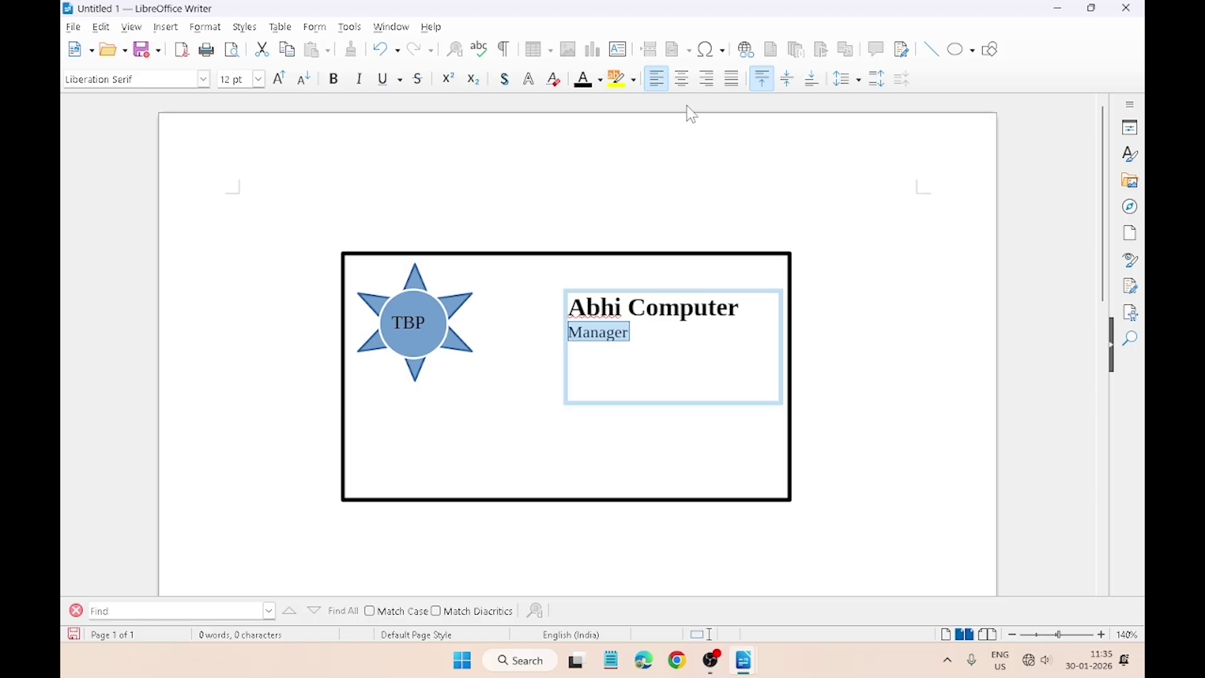
left_click(682, 86)
left_click(714, 336)
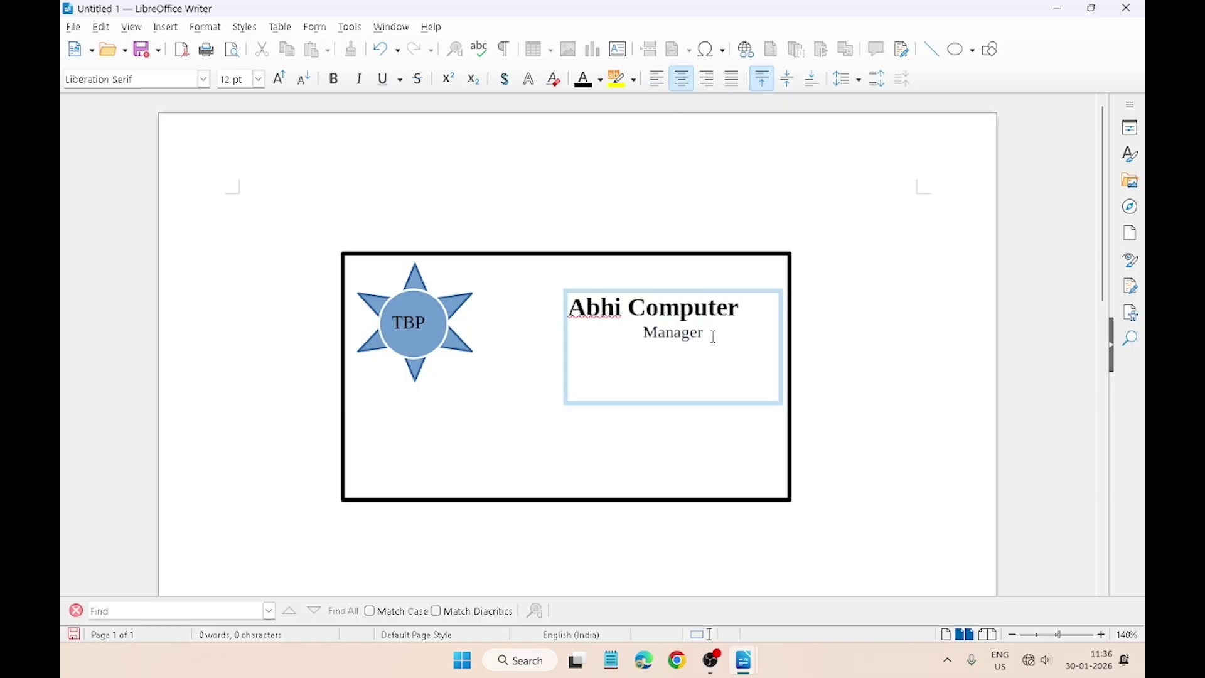
Step: Set all three lines of the text box to 1.5 line spacing
left_click_drag(575, 309, 749, 353)
left_click(847, 86)
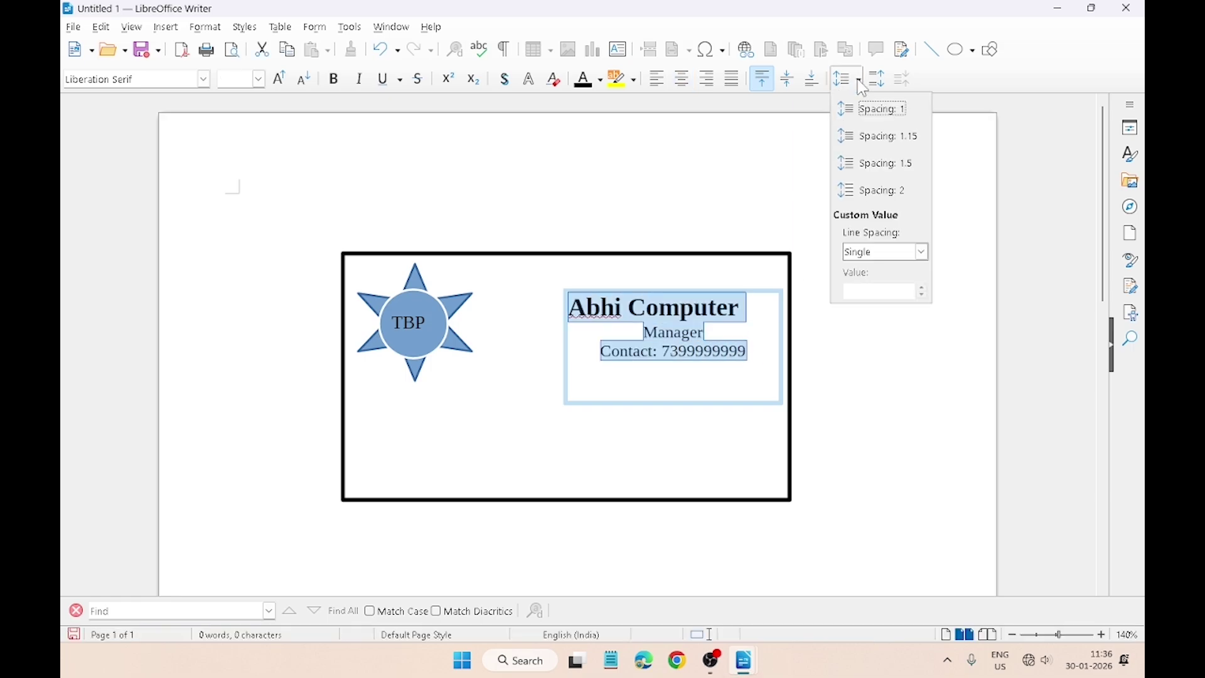
left_click(887, 168)
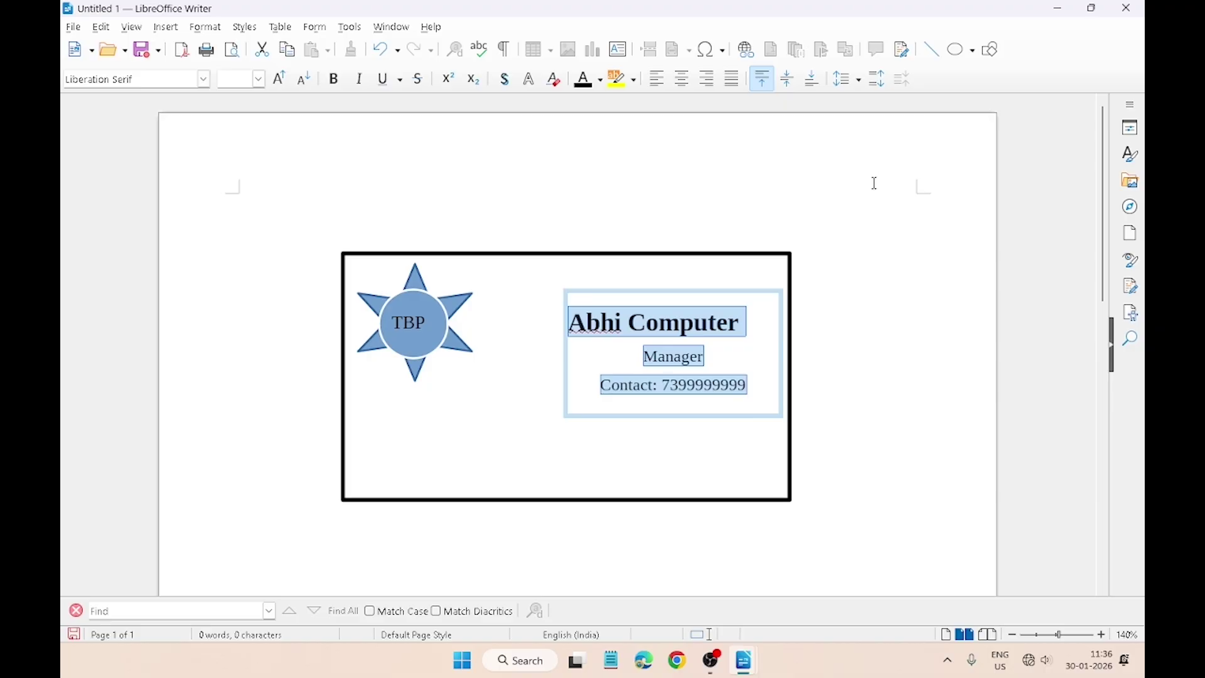
left_click(526, 316)
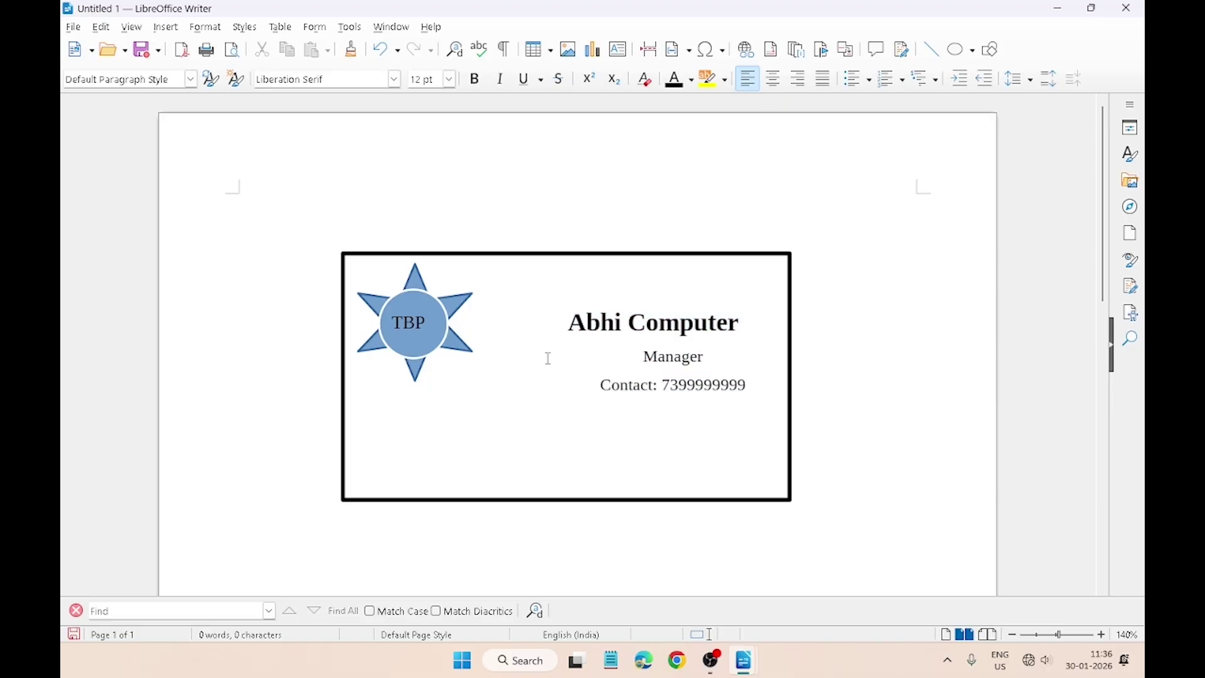
left_click(628, 52)
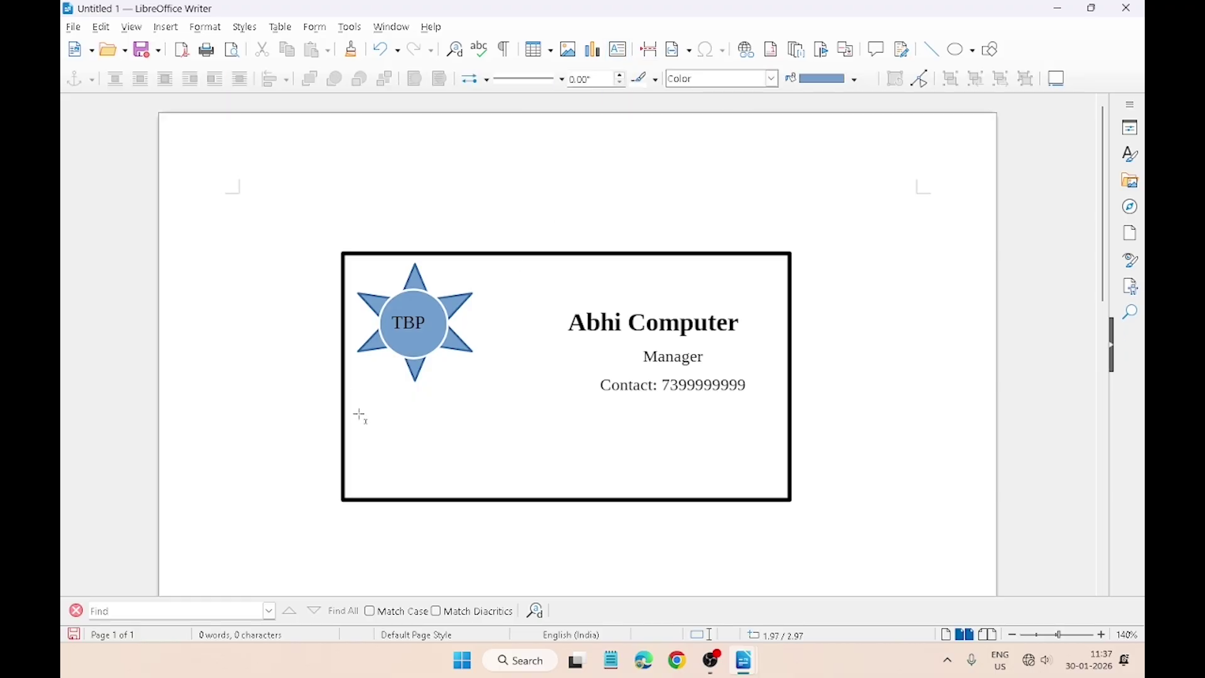
Step: Draw a text box in the card's lower left, paste the address, and bold the shop name
left_click_drag(359, 407, 548, 492)
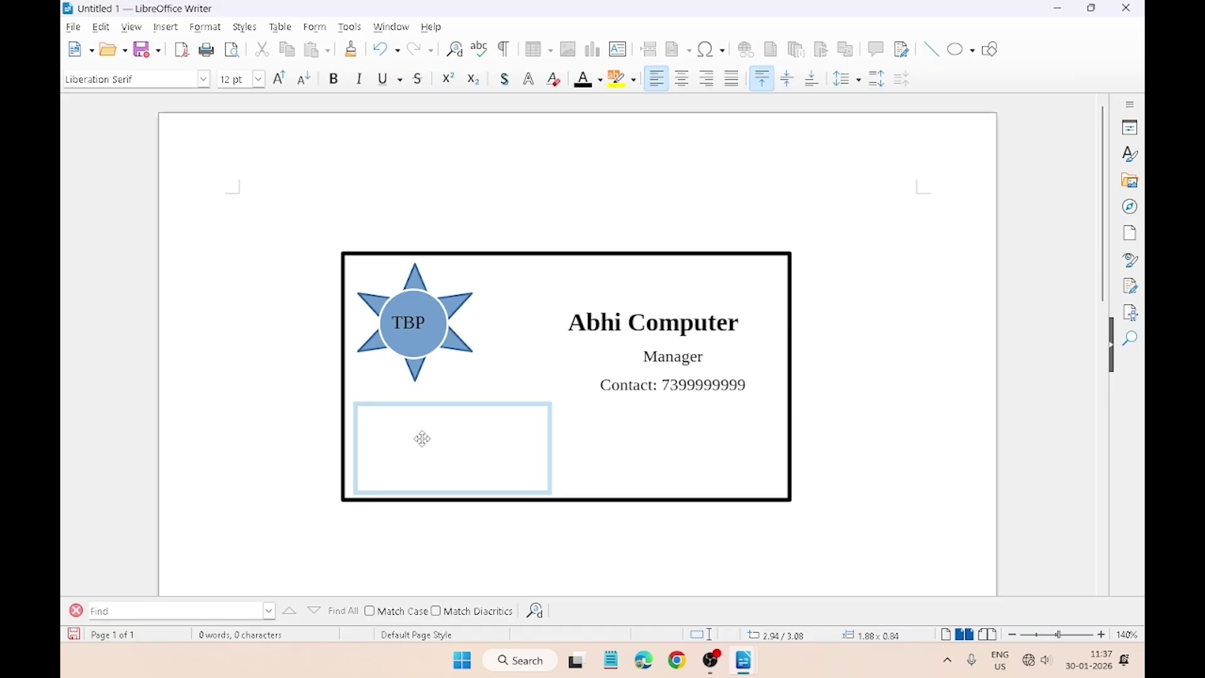
key("ctrl+v")
key("Escape")
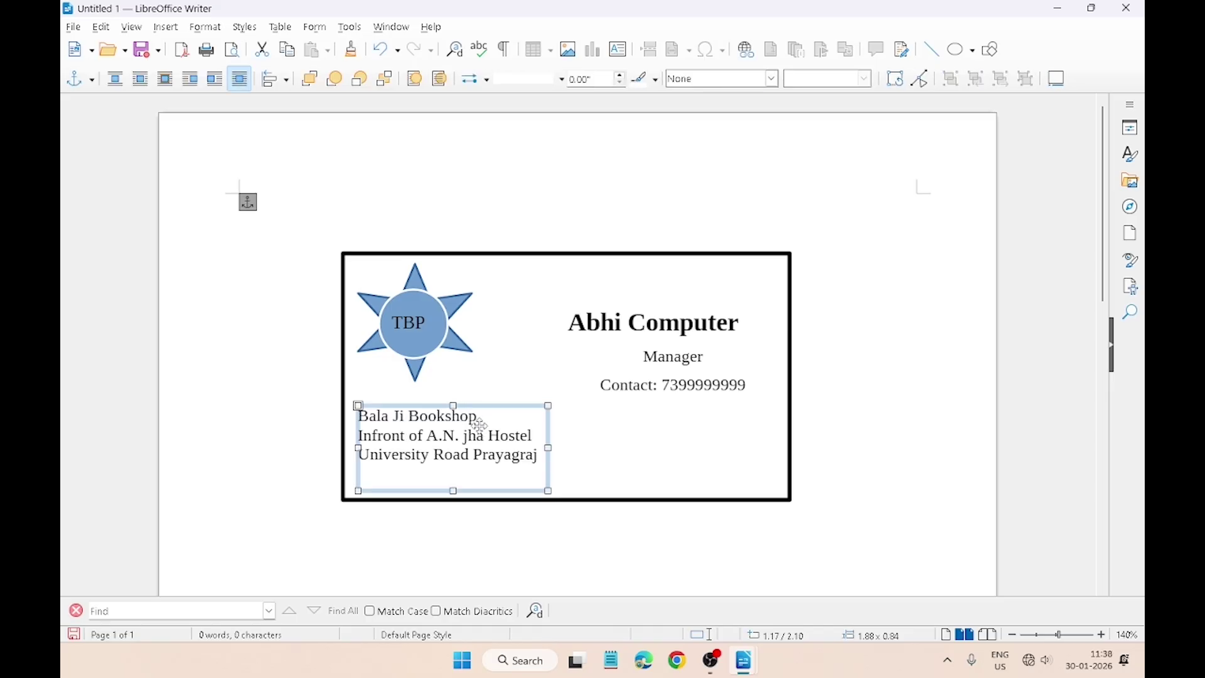
left_click(480, 418)
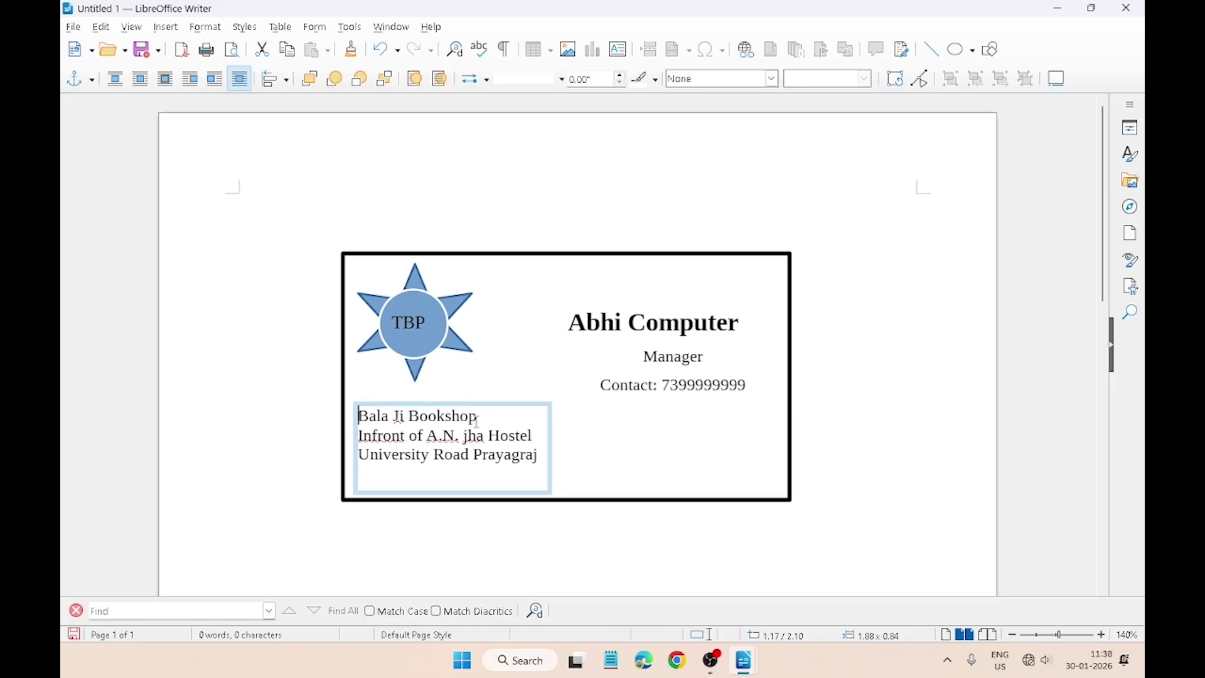
left_click_drag(480, 417, 355, 418)
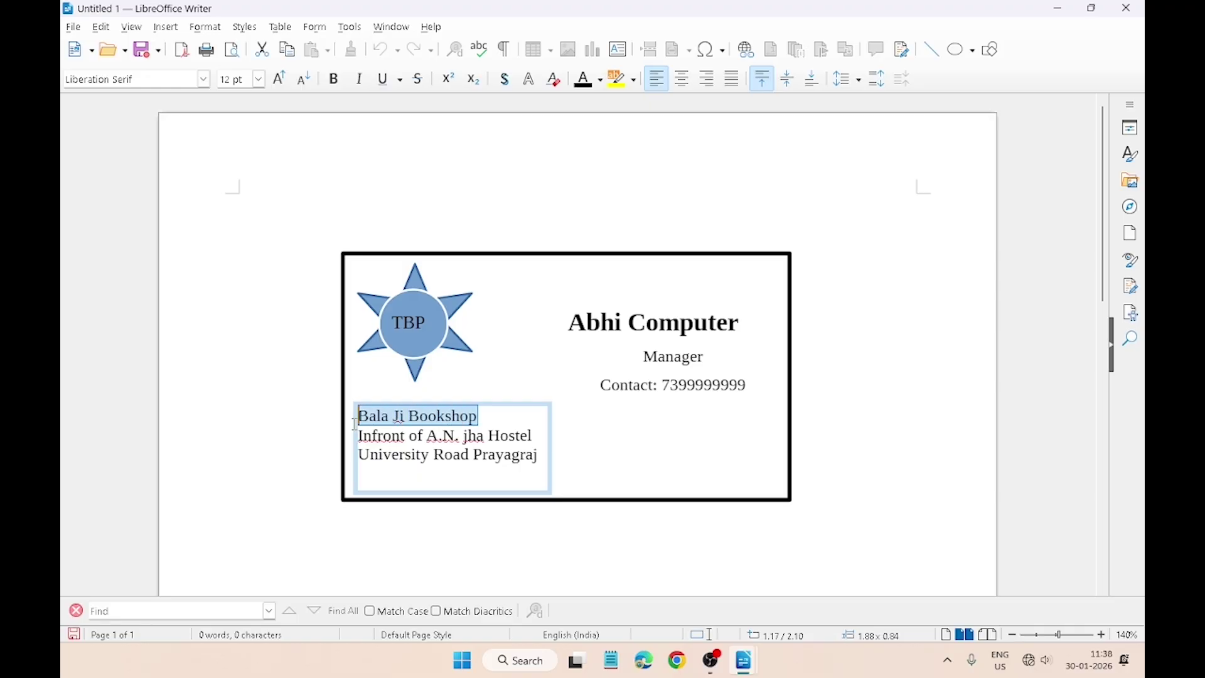
left_click(329, 86)
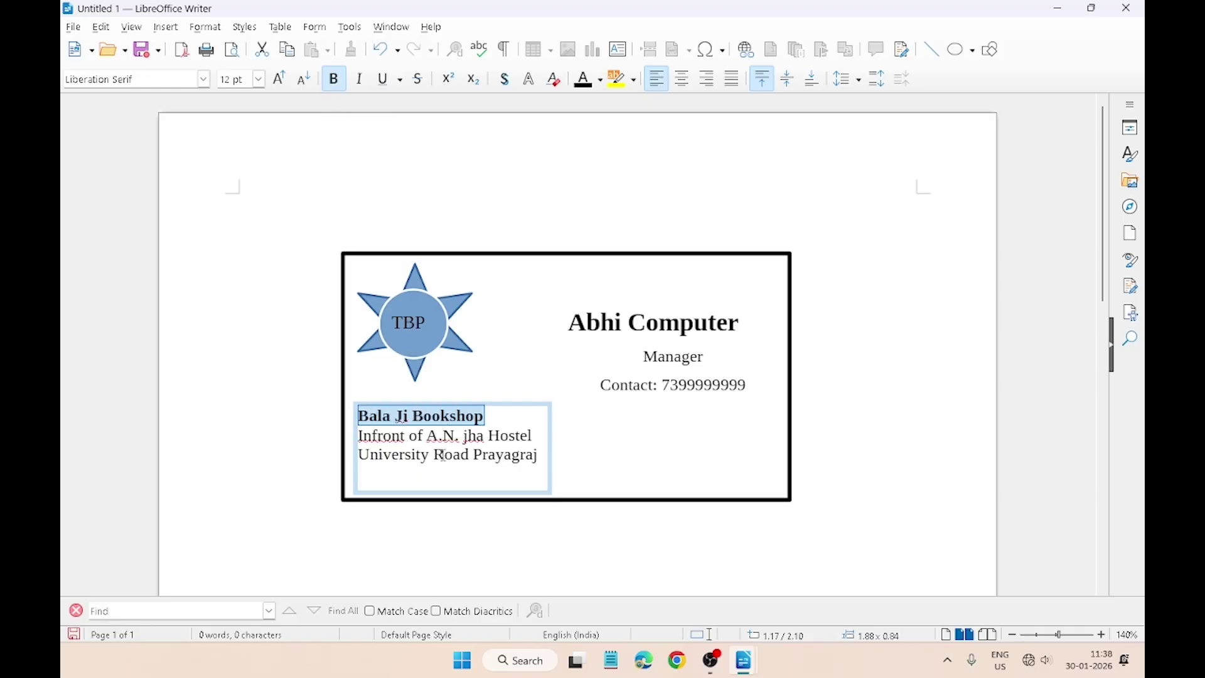
Step: Set the three address lines to 1.5 line spacing
left_click_drag(537, 456, 337, 418)
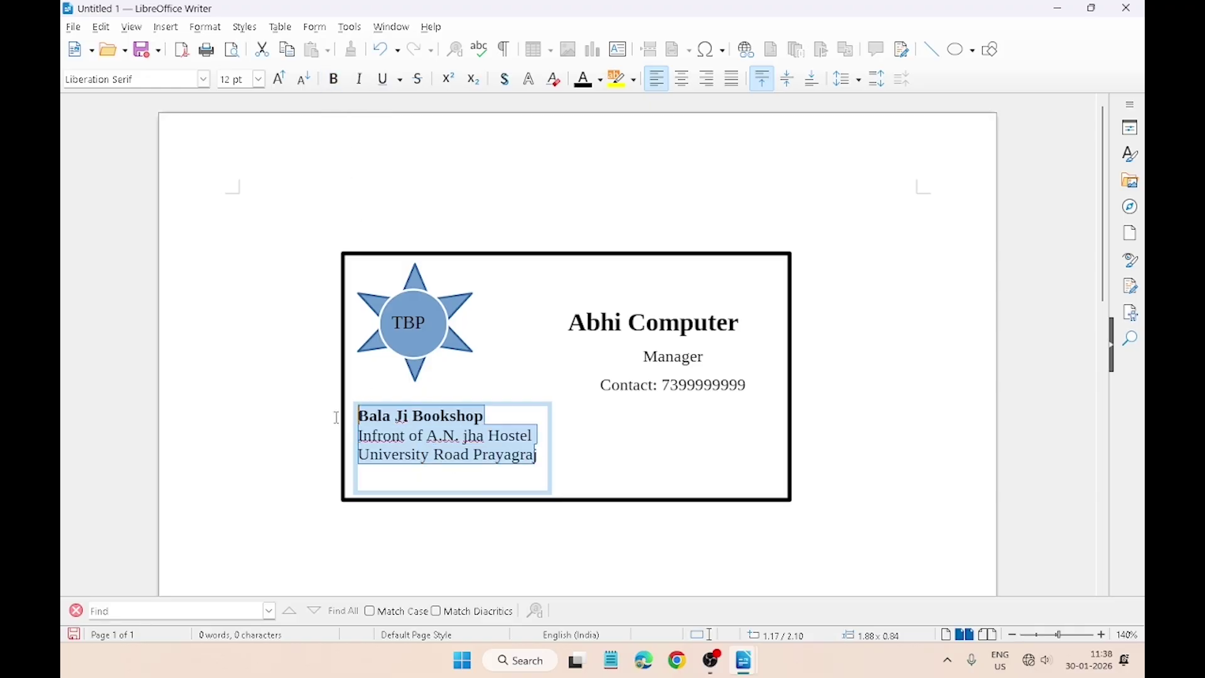
left_click_drag(540, 457, 355, 419)
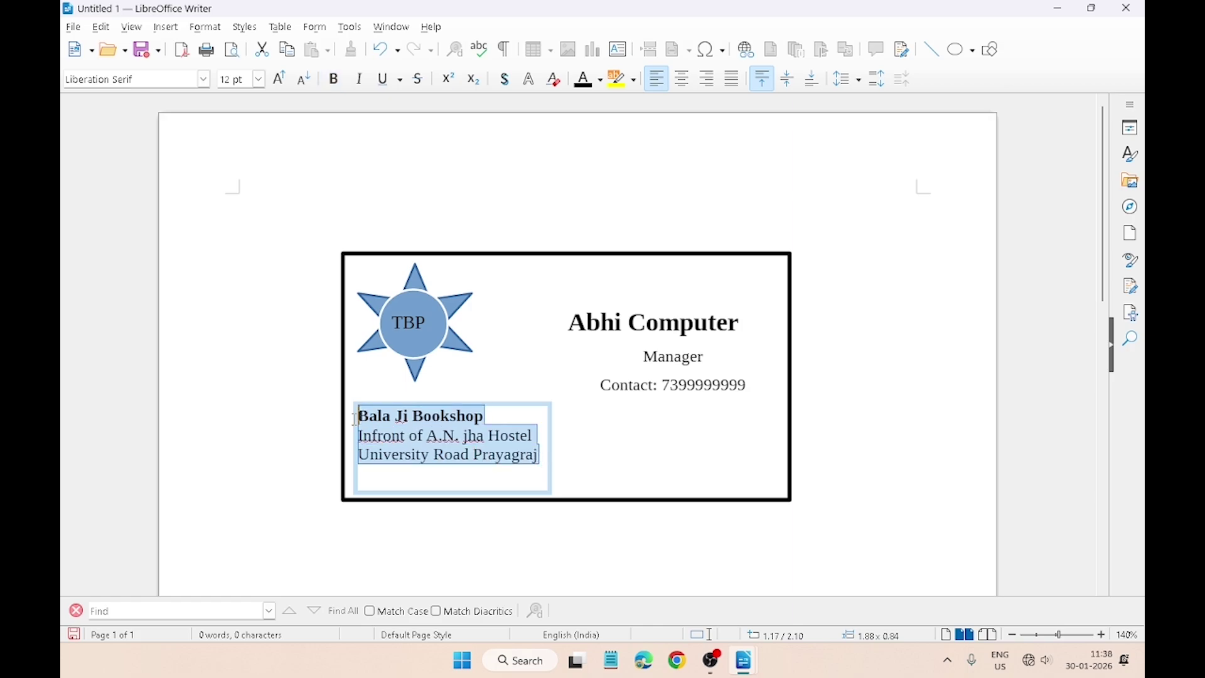
left_click(854, 79)
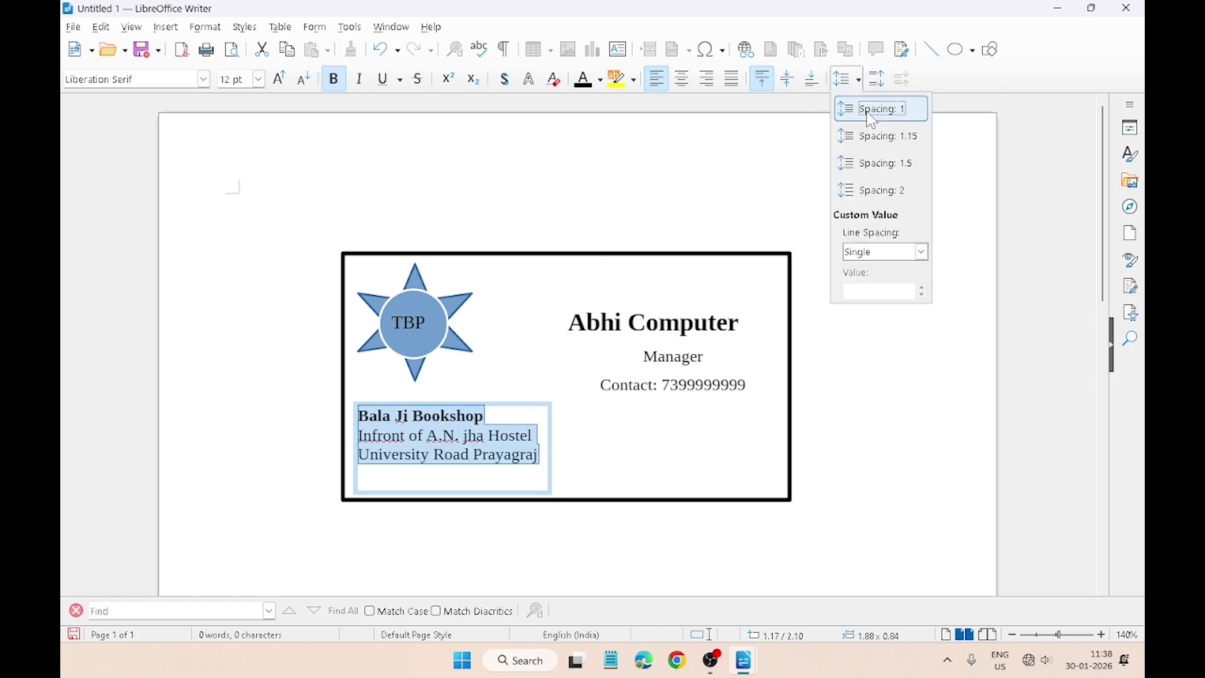
left_click(873, 165)
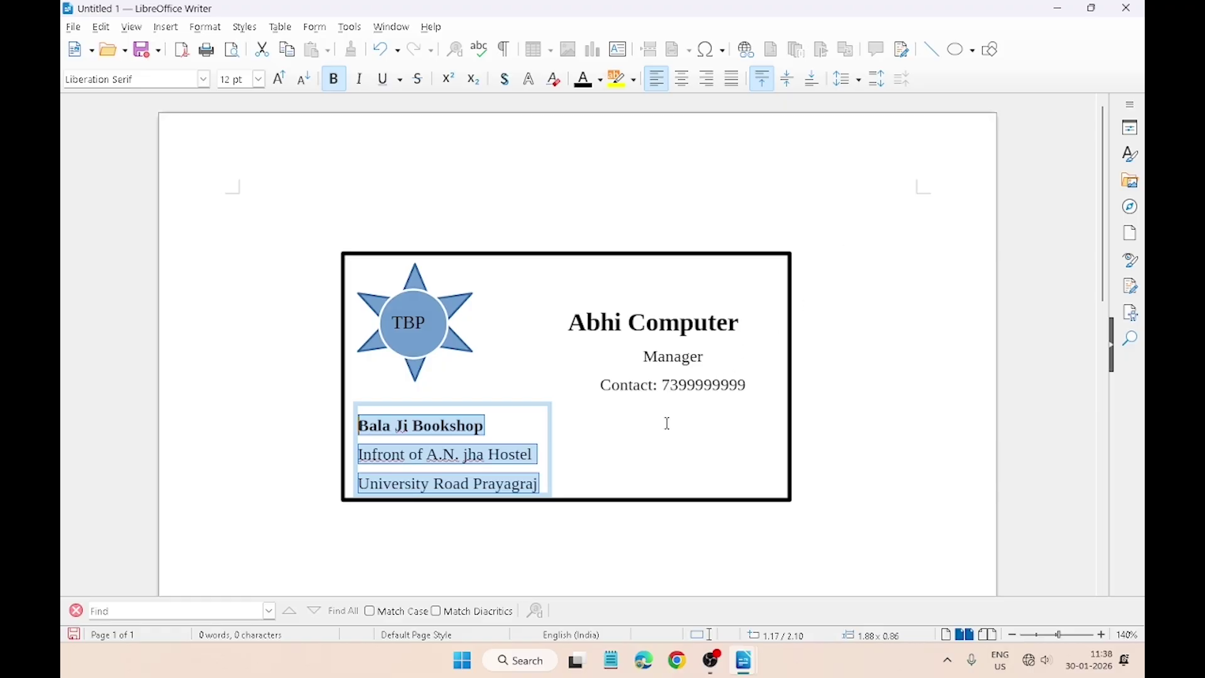
left_click(864, 333)
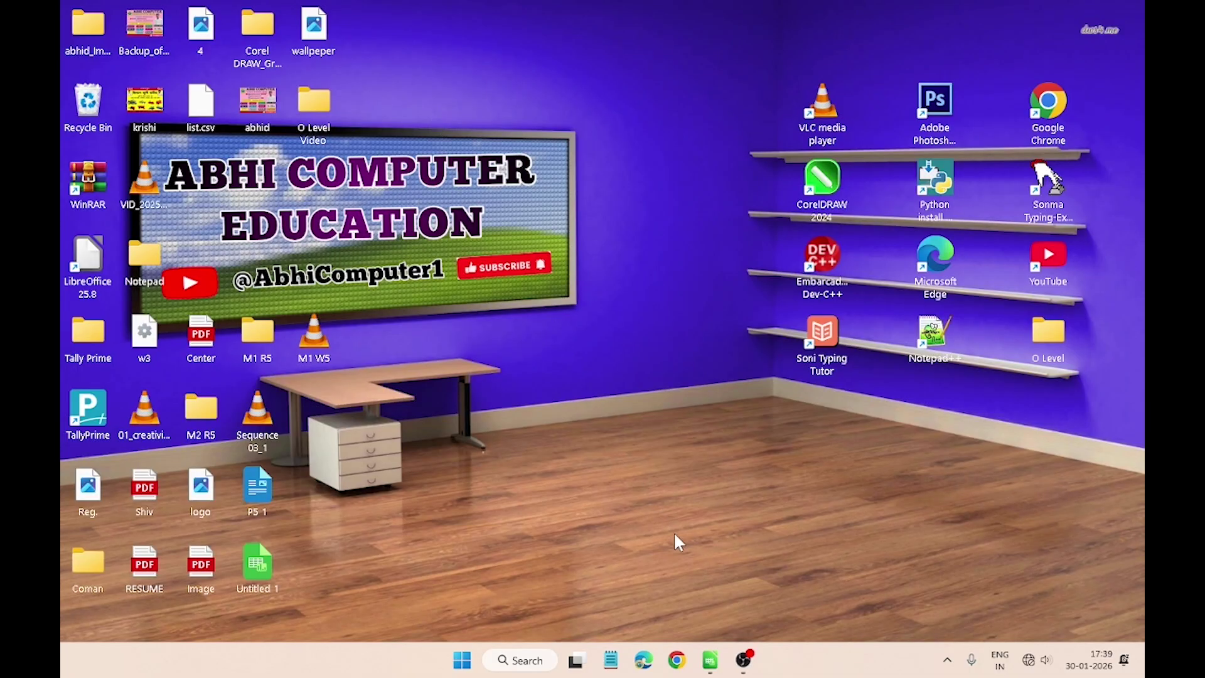
Step: Switch to the Calc Paper Model-05 sheet and look over its title, question and ABC COMPANY LIMITED heading
left_click(709, 660)
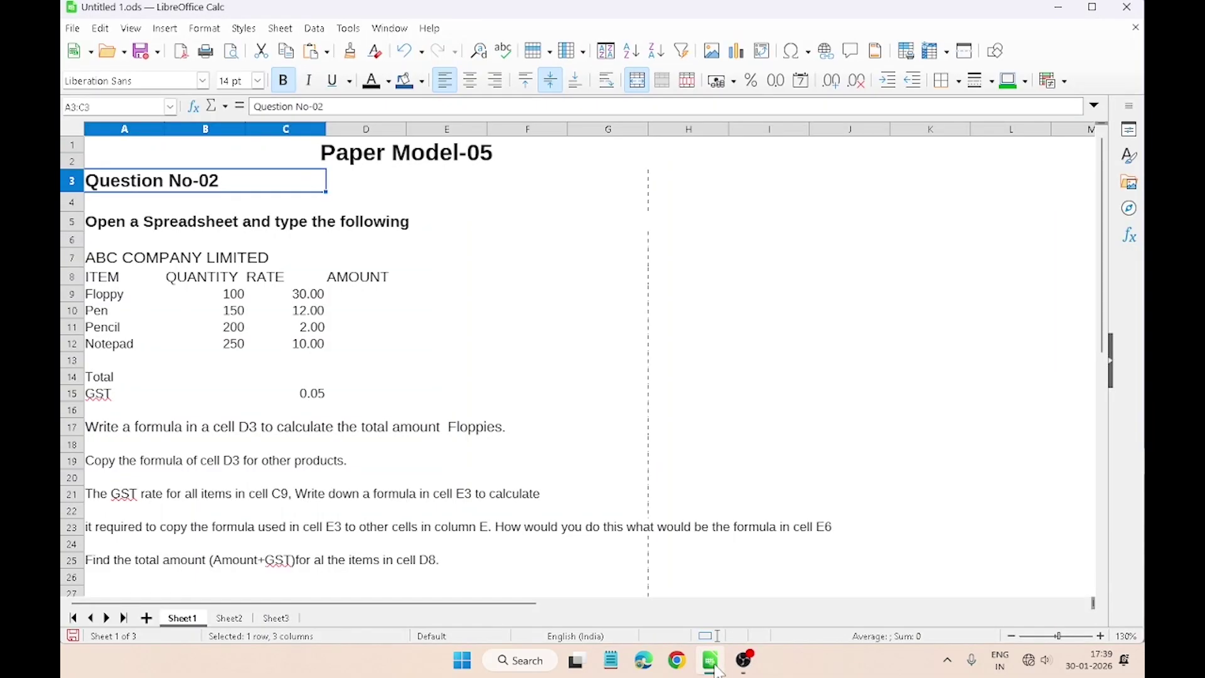
left_click(465, 157)
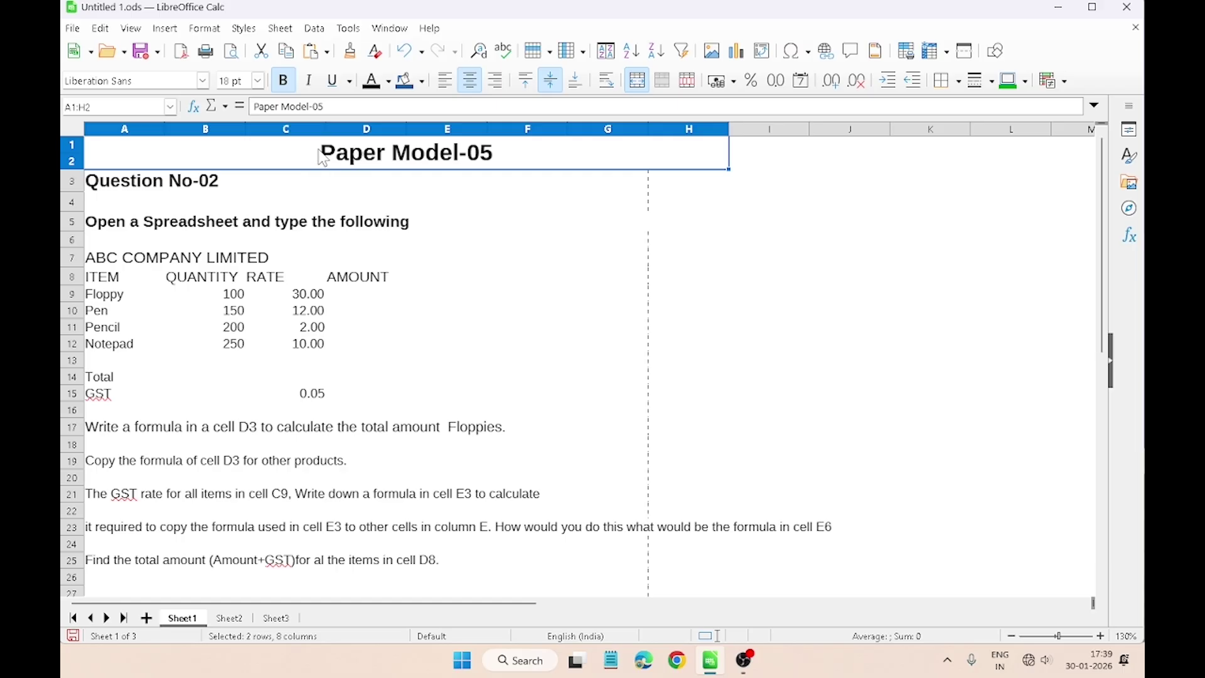
left_click(176, 185)
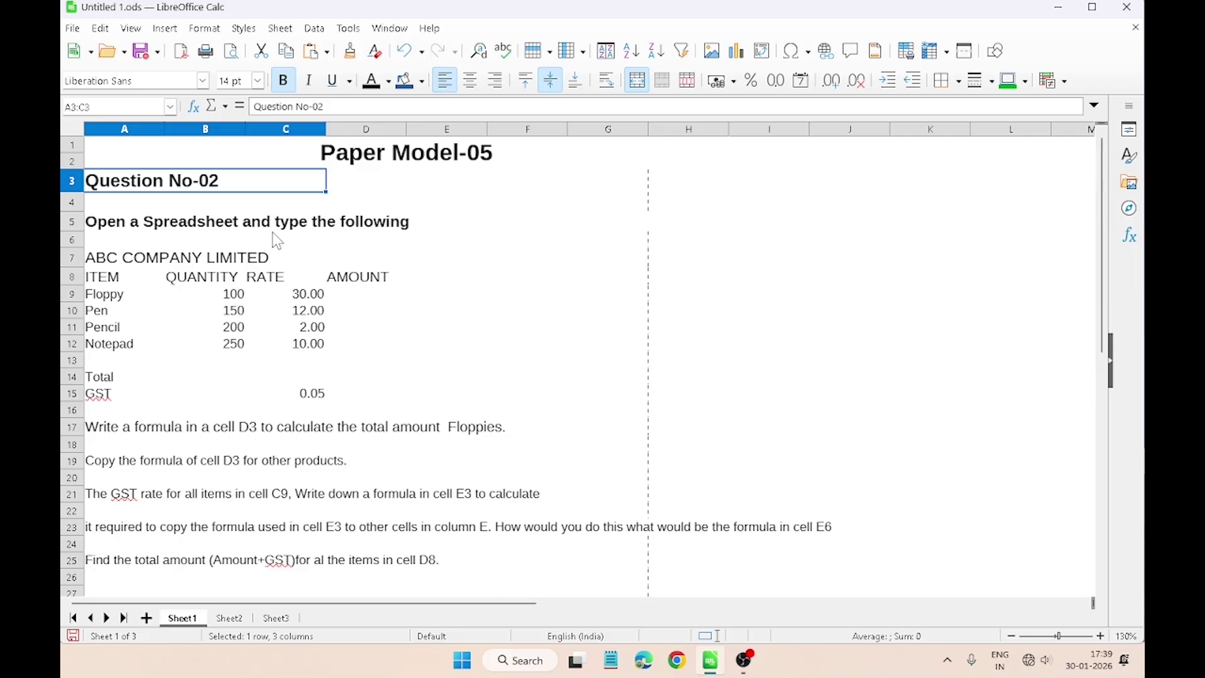
left_click(349, 230)
key("shift+space")
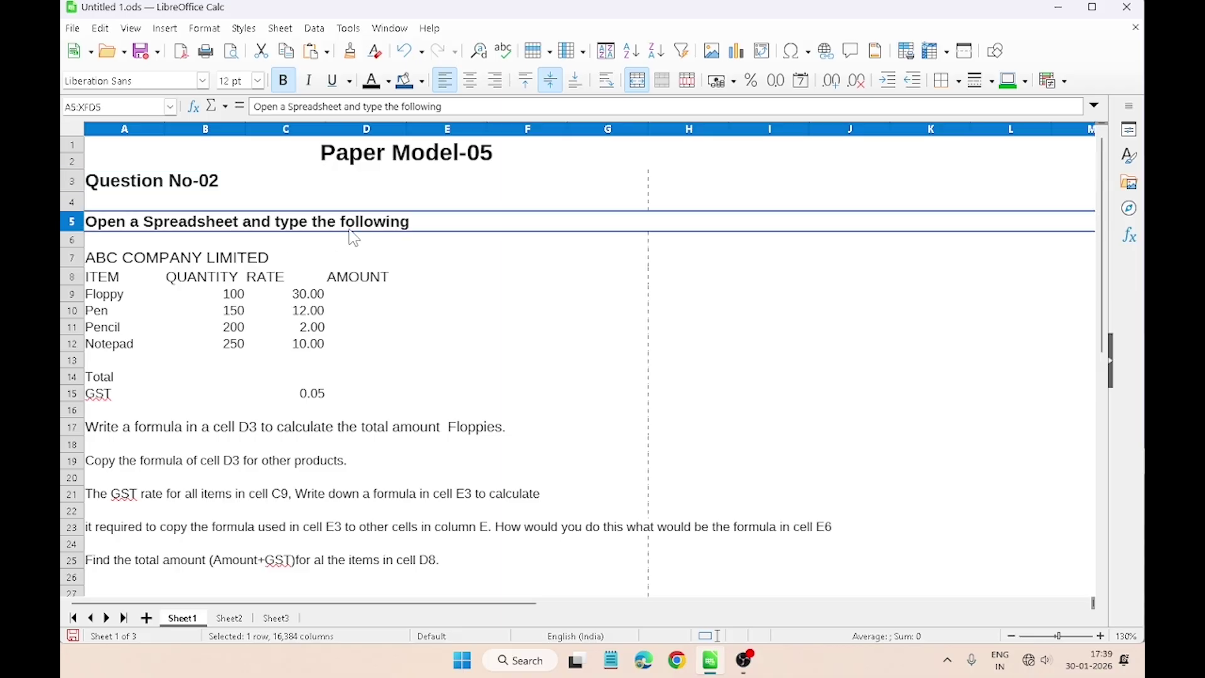
left_click(239, 259)
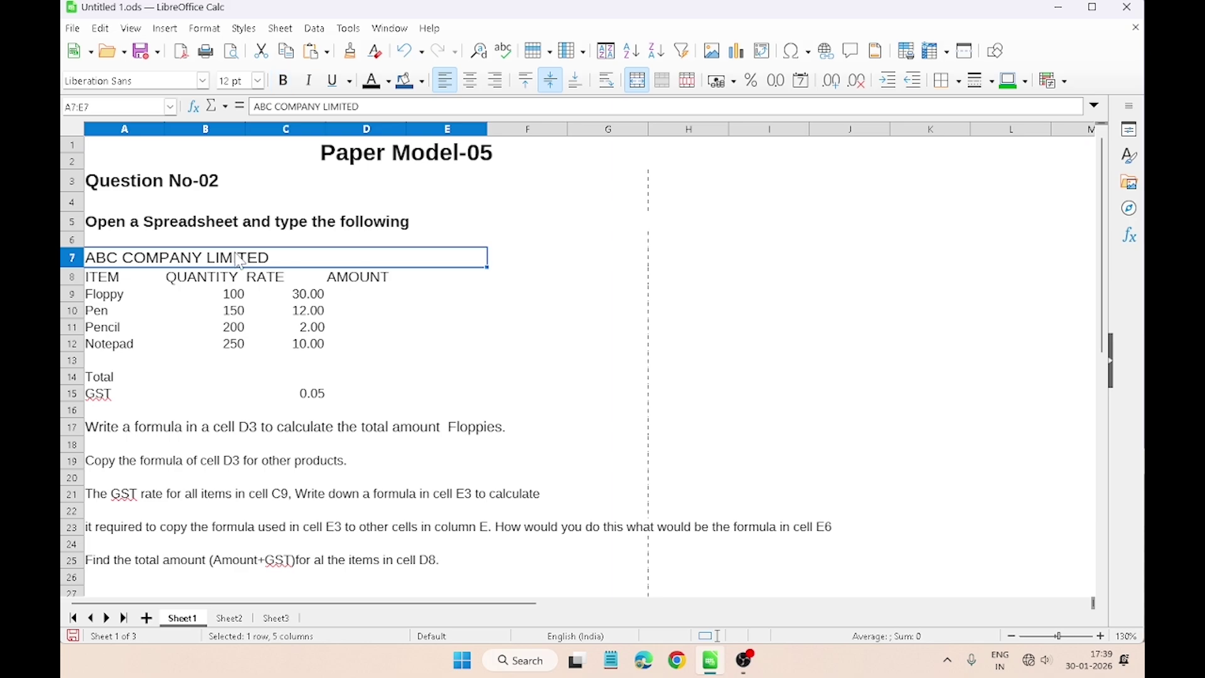
Step: Copy the company table A7:E15 from Sheet1 to Sheet3 at A1, then return to Sheet1
left_click(234, 309)
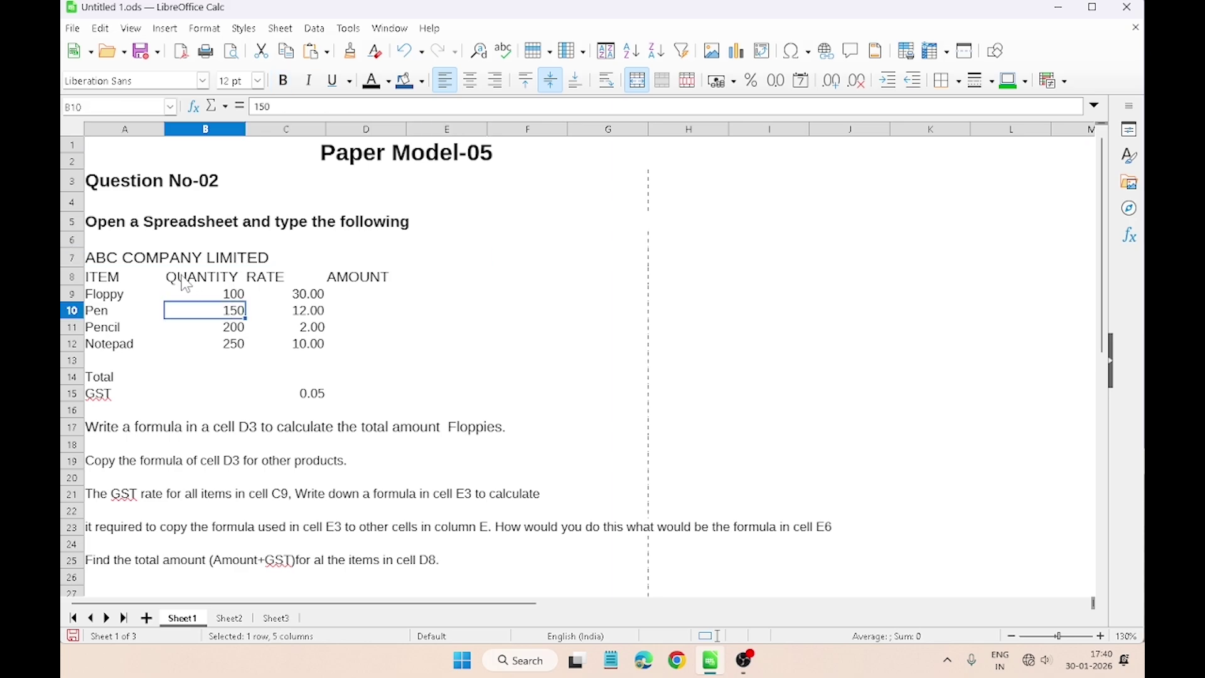
left_click(179, 264)
left_click_drag(180, 270, 220, 398)
key("ctrl+c")
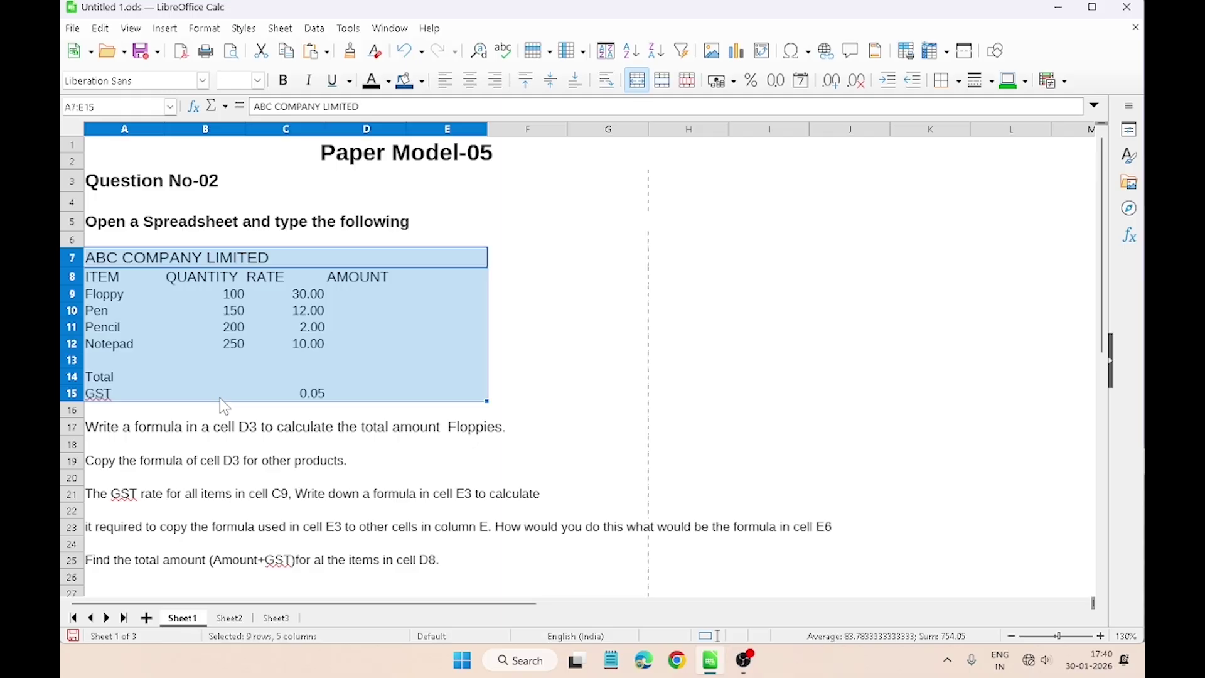
key("ctrl+Page_Down")
key("ctrl+Page_Down")
left_click(148, 146)
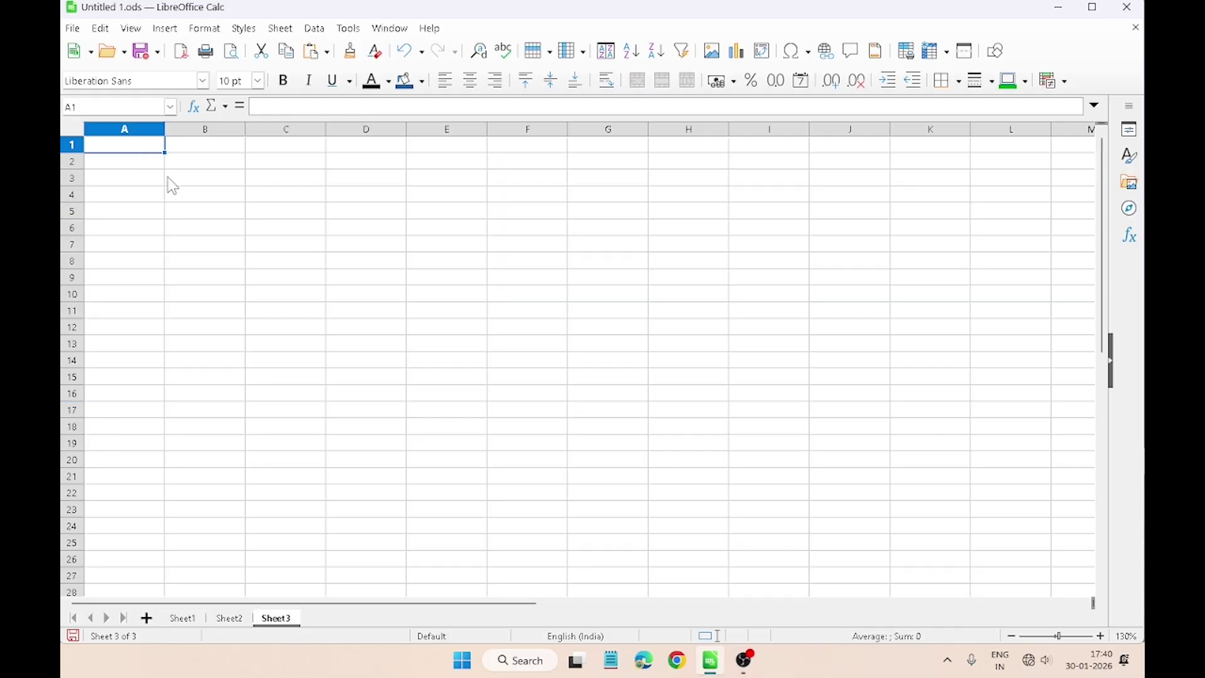
key("ctrl+v")
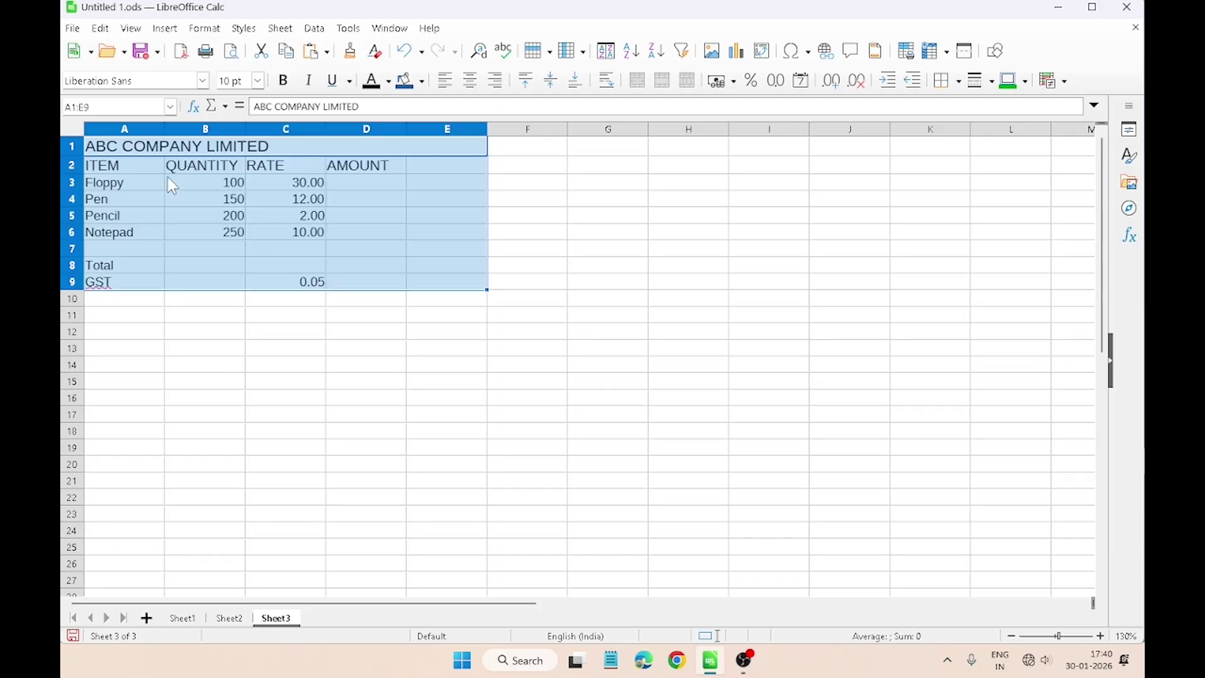
left_click(322, 341)
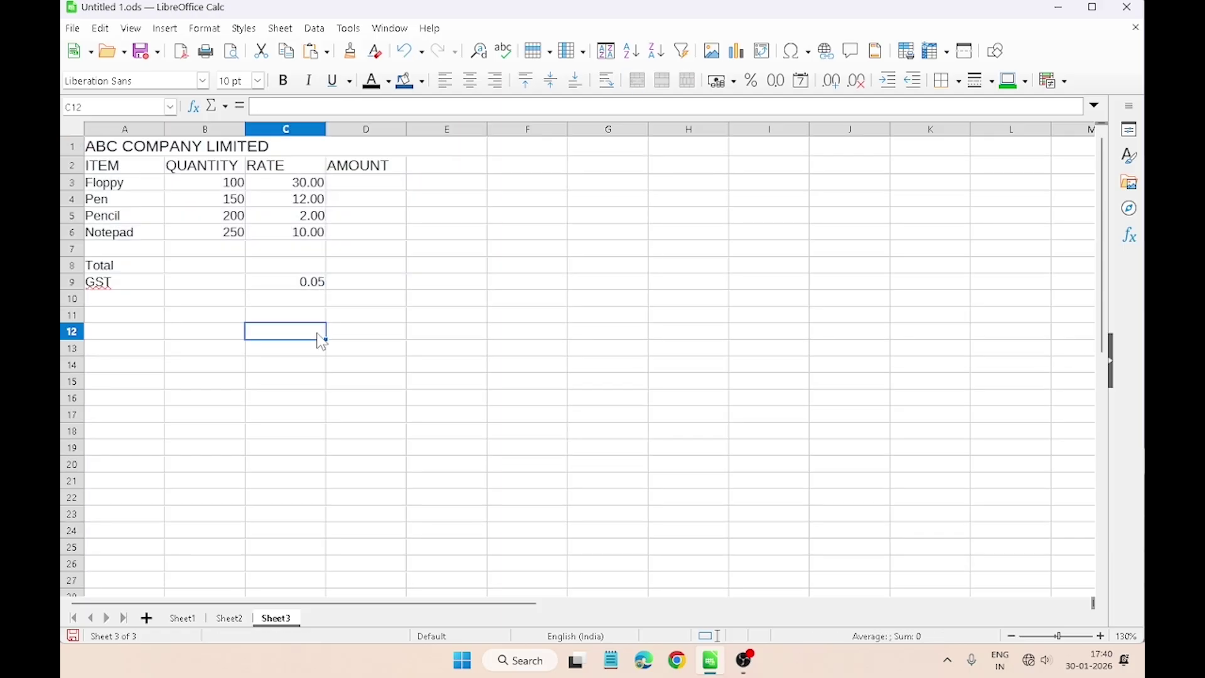
left_click(184, 618)
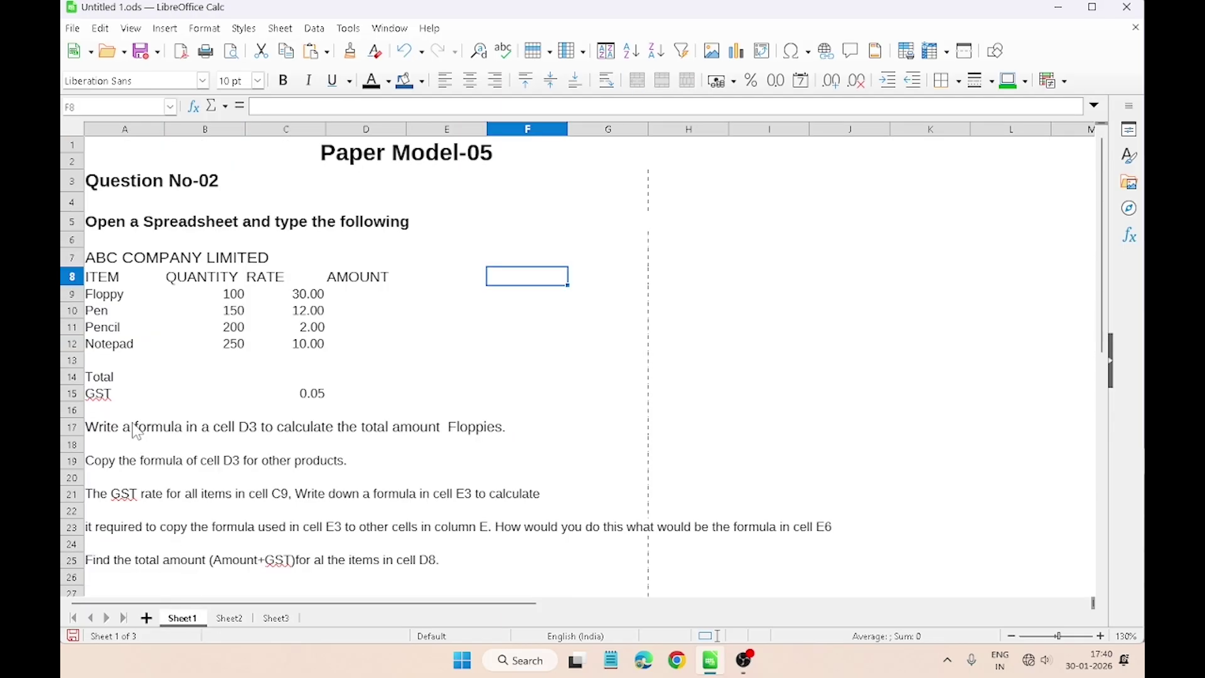
left_click(116, 440)
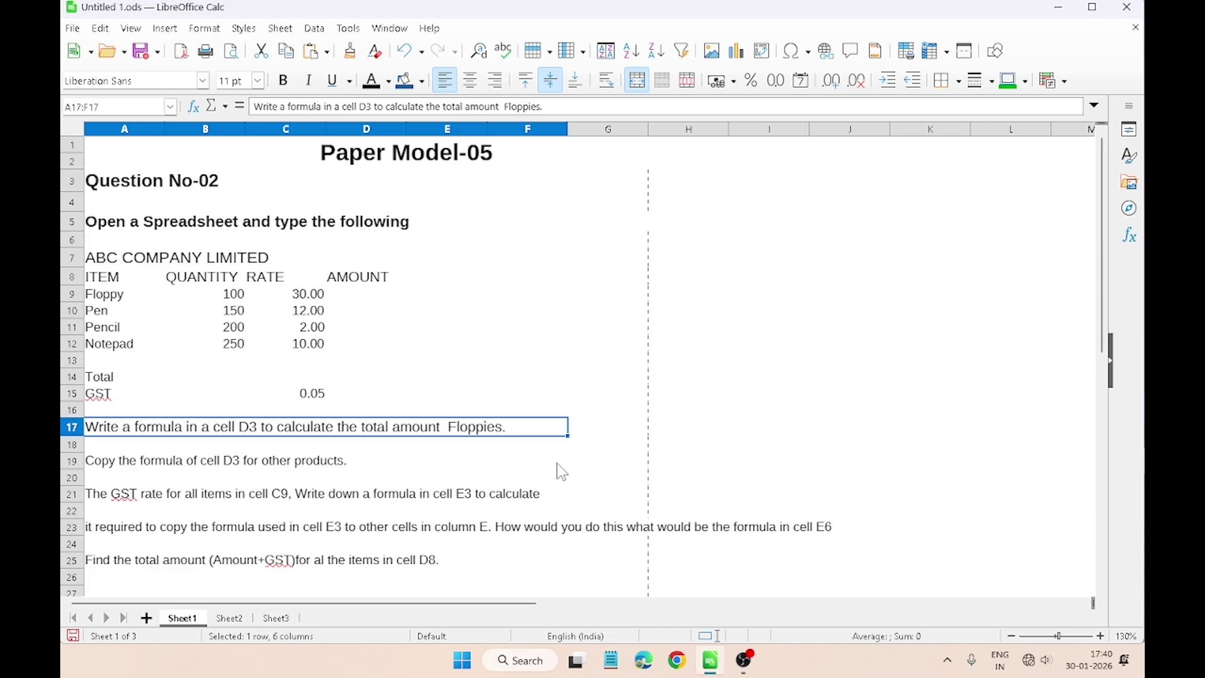
Step: On Sheet3, enter =B3*C3 in D3 so Floppy's amount shows 3000
left_click(276, 618)
left_click(372, 183)
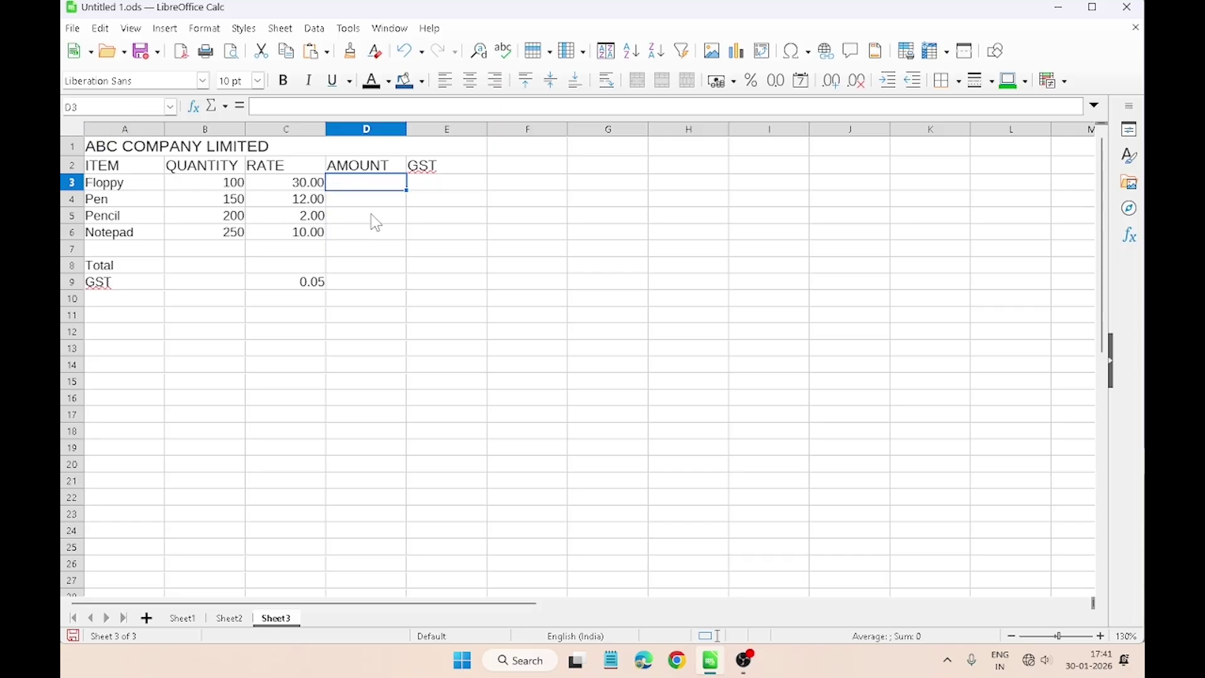
type("=")
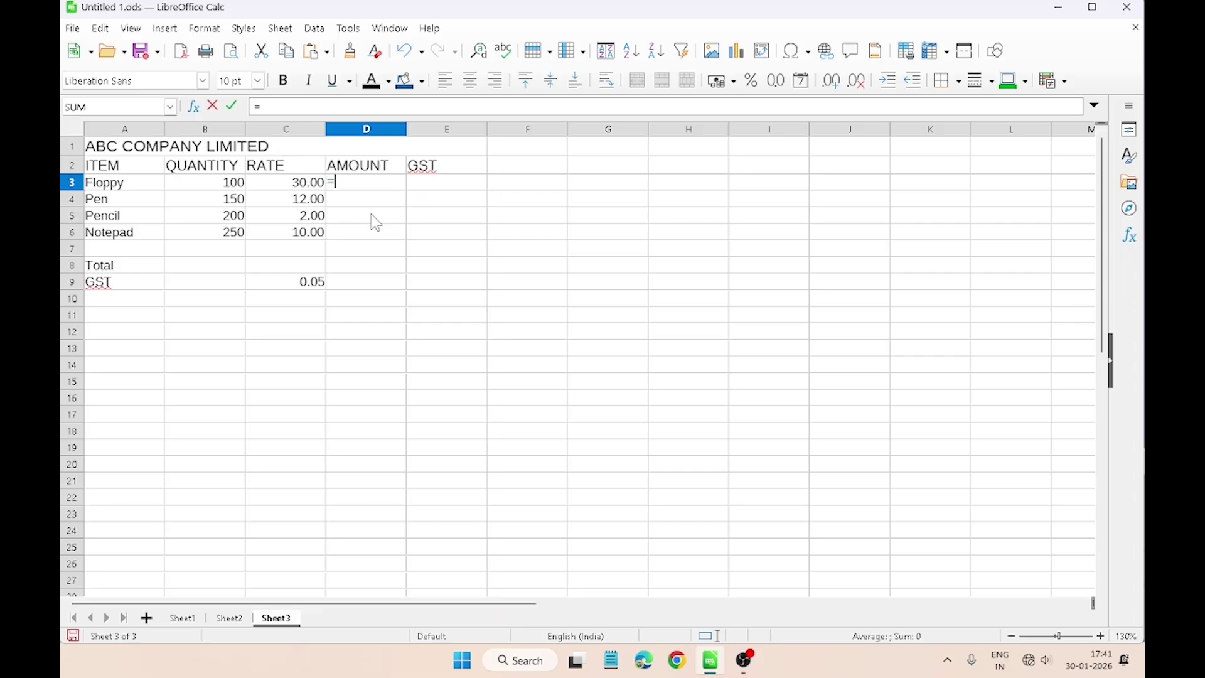
left_click(185, 187)
type("*")
left_click(292, 187)
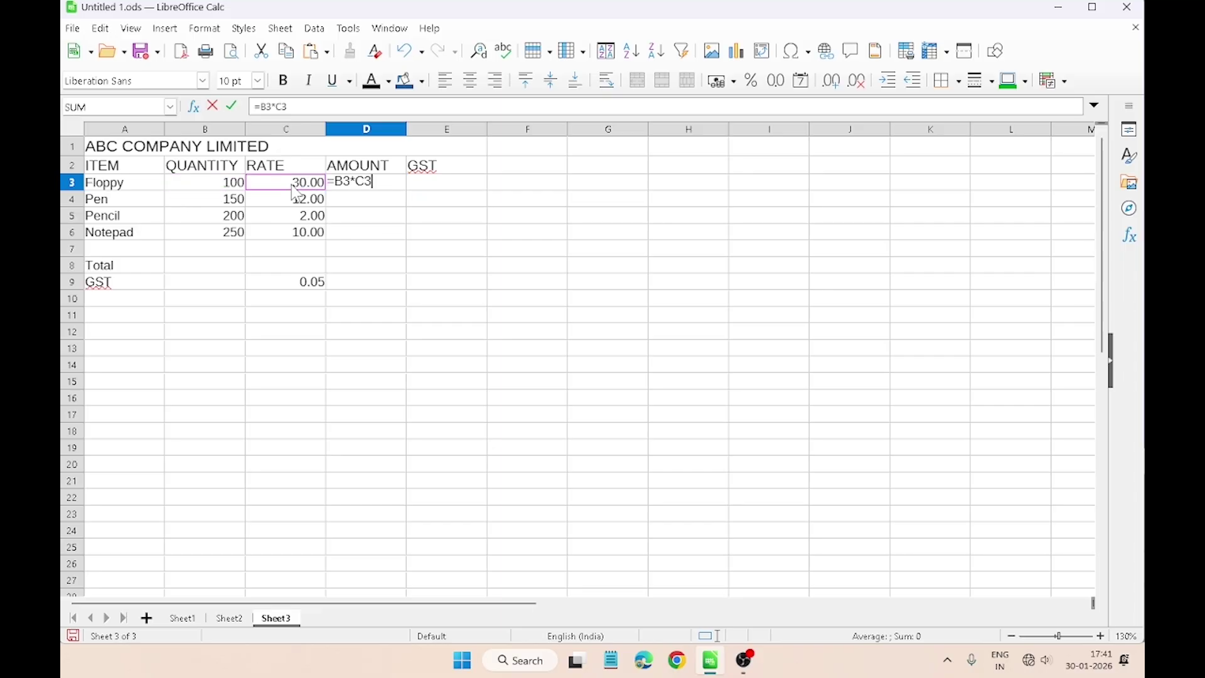
key("Return")
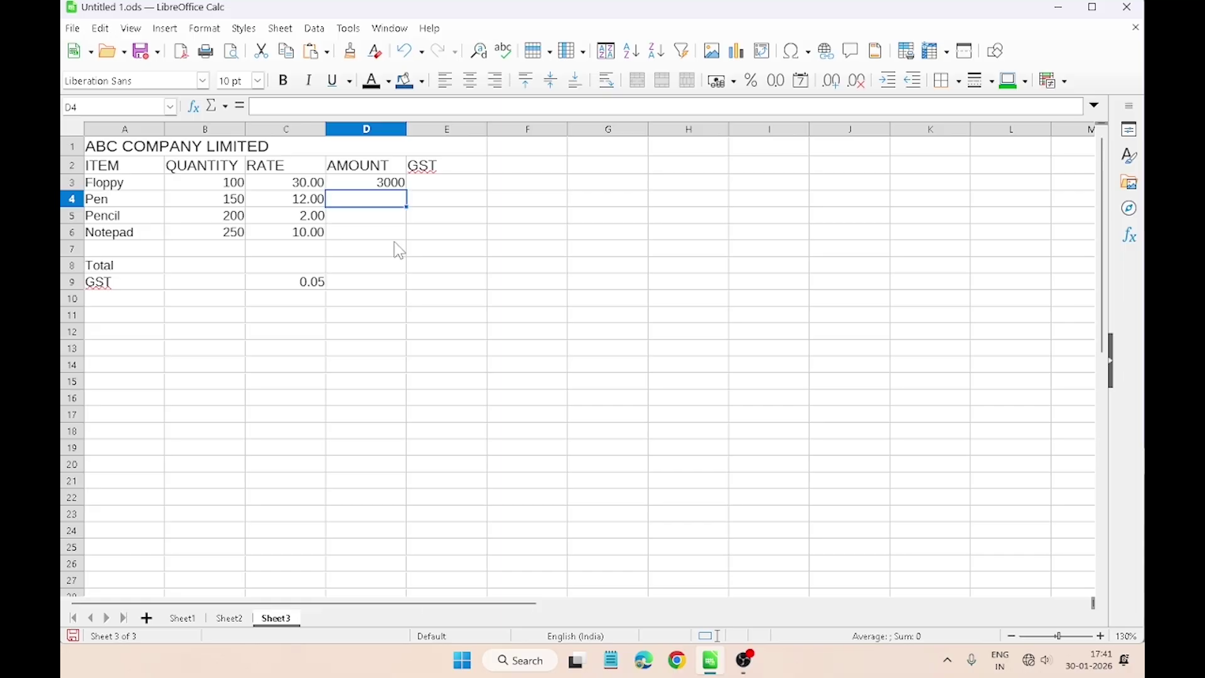
left_click(358, 185)
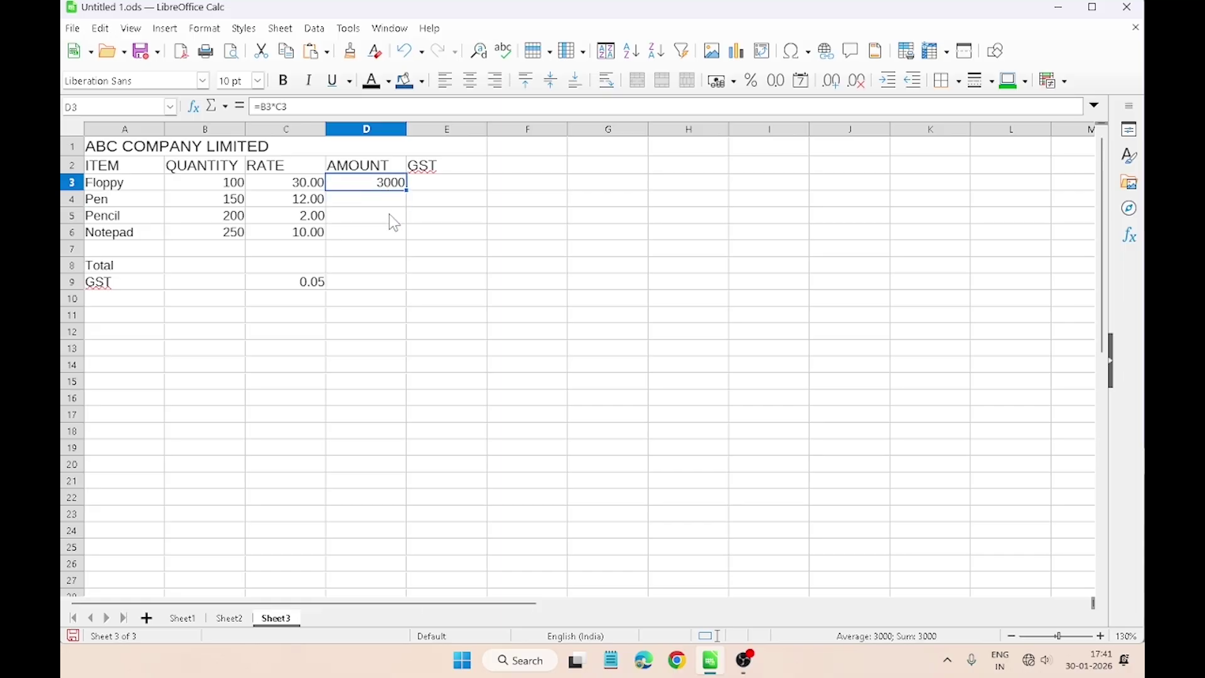
left_click(179, 619)
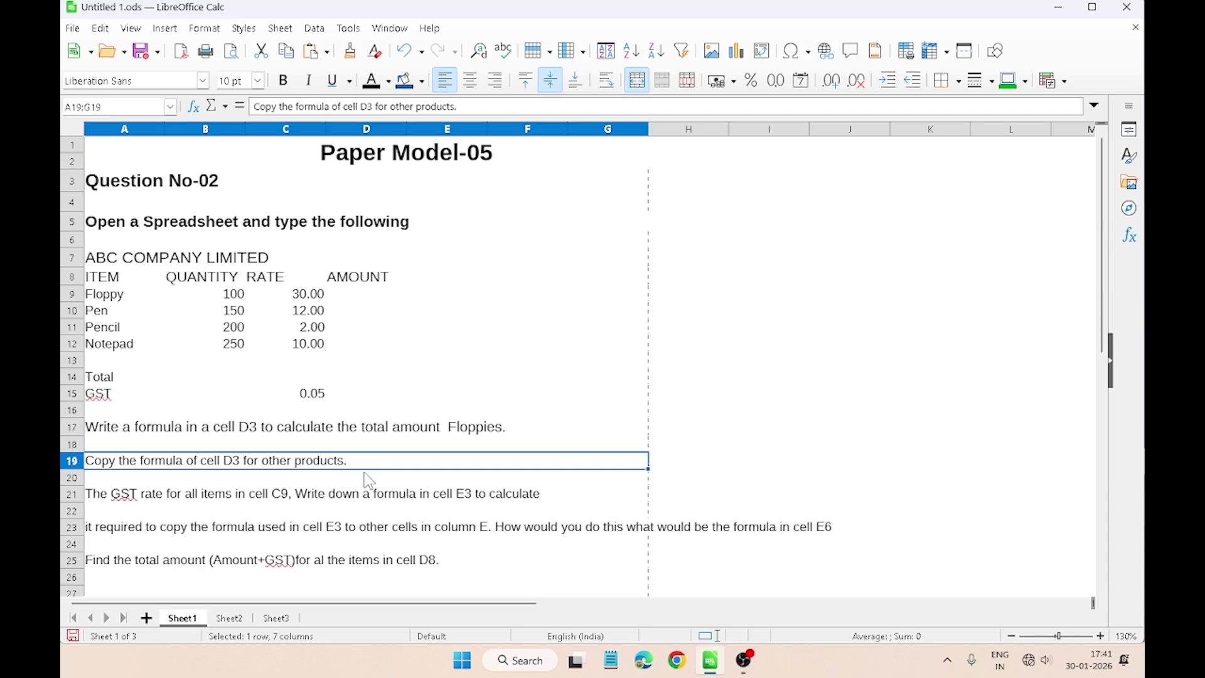
Step: Fill D3's formula down to D6, giving Pen 1800, Pencil 400 and Notepad 2500
left_click(287, 619)
left_click(361, 199)
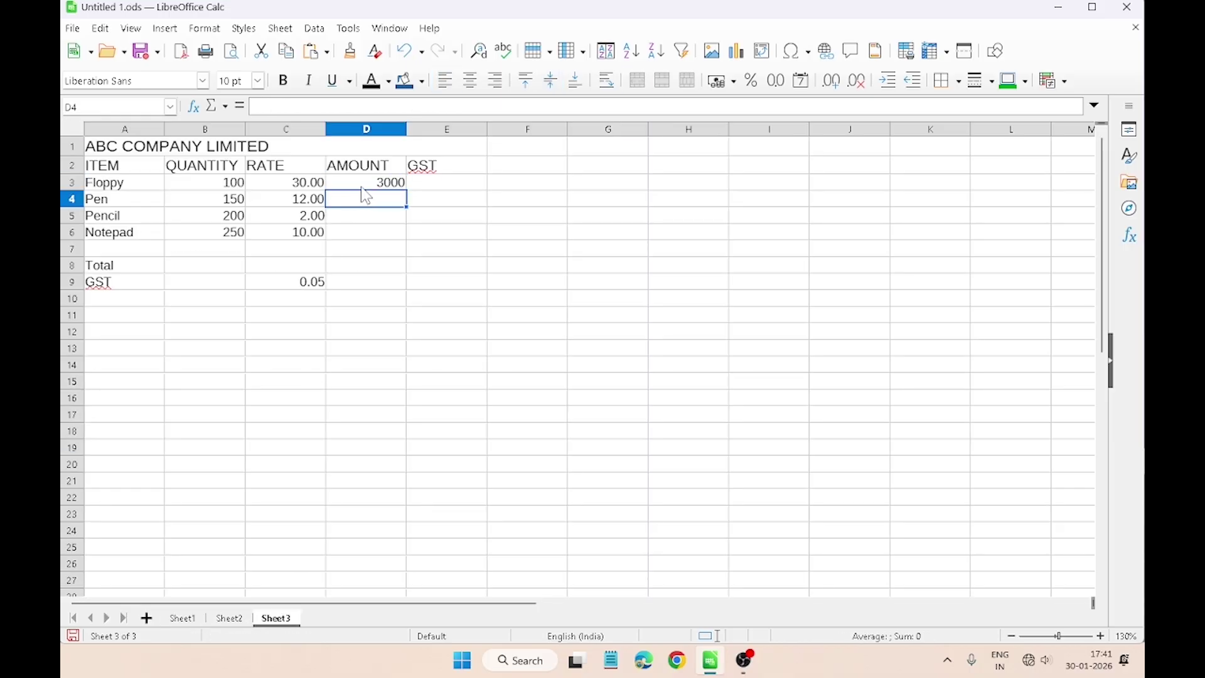
left_click(363, 188)
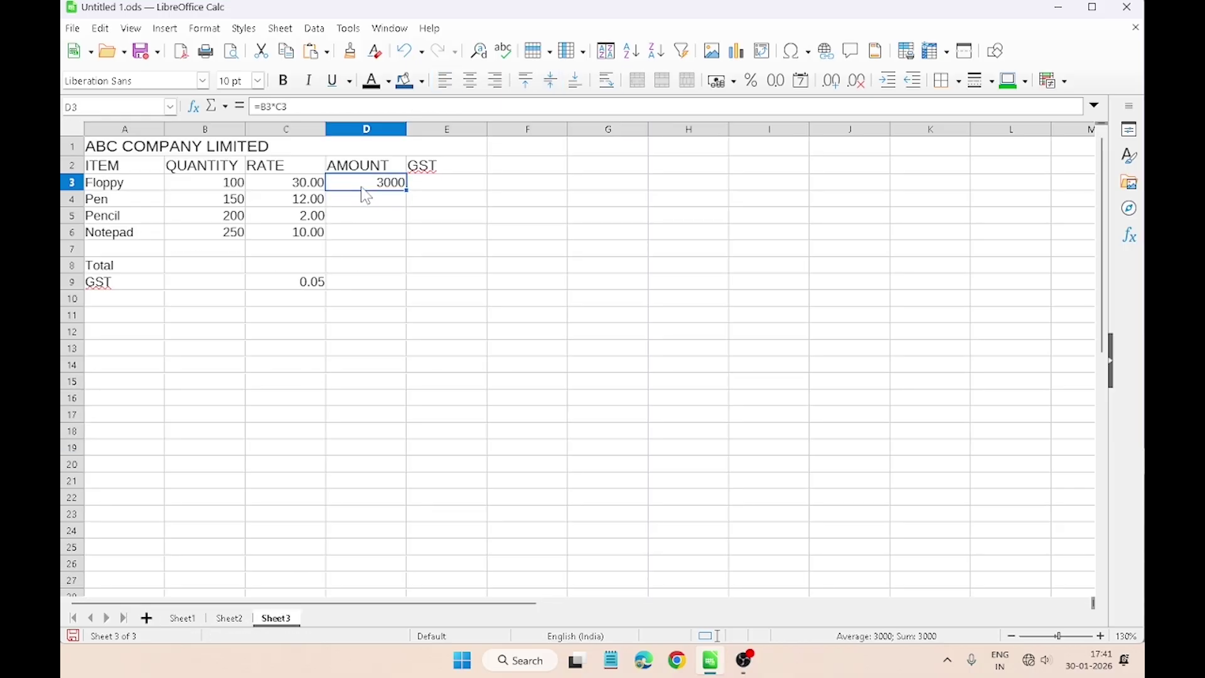
key("Return")
left_click(371, 180)
left_click_drag(407, 190, 408, 235)
left_click(356, 266)
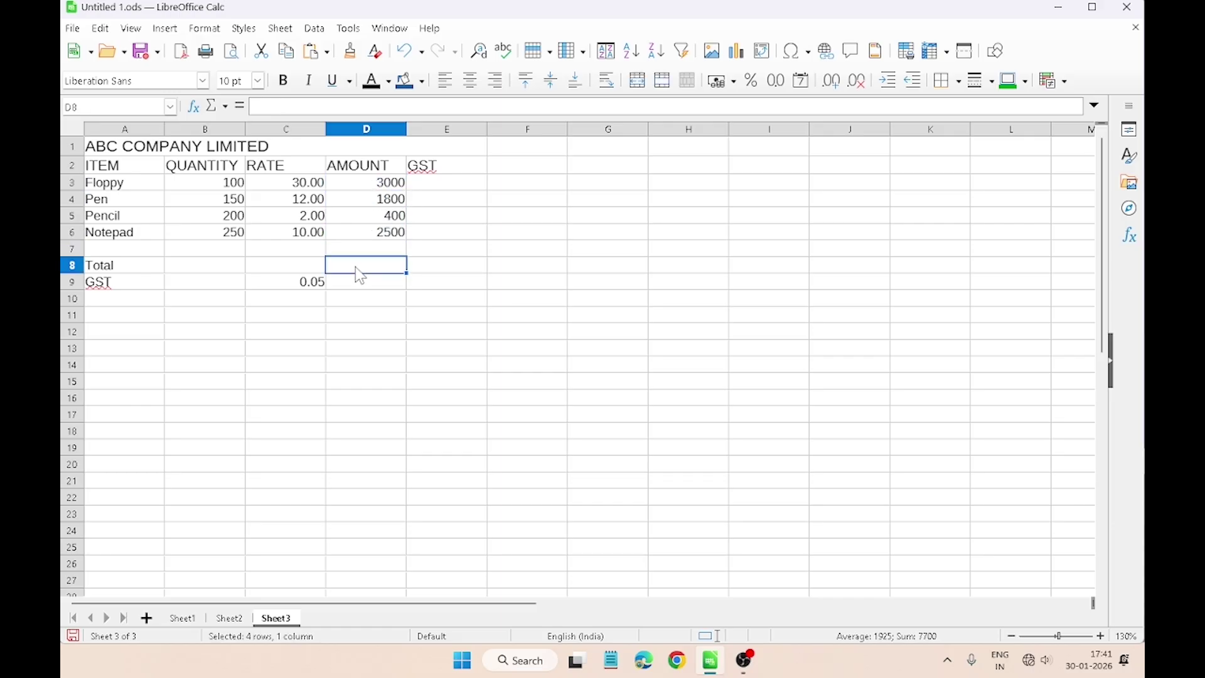
left_click(361, 187)
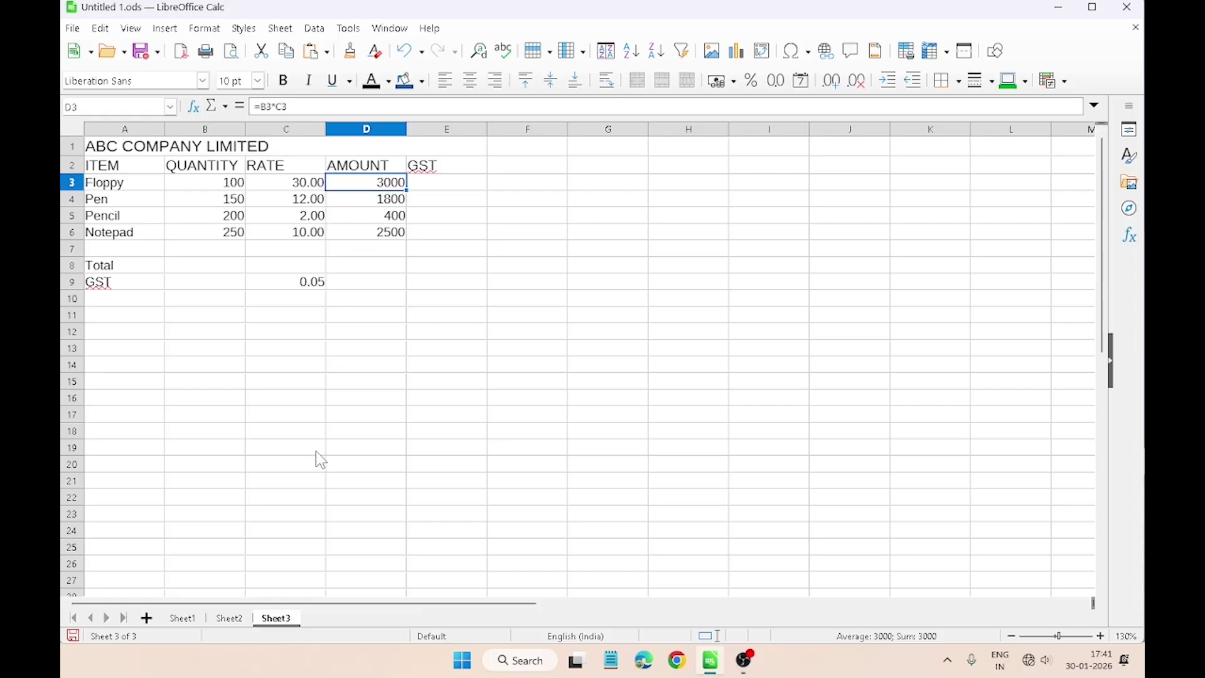
left_click(188, 618)
left_click(89, 500)
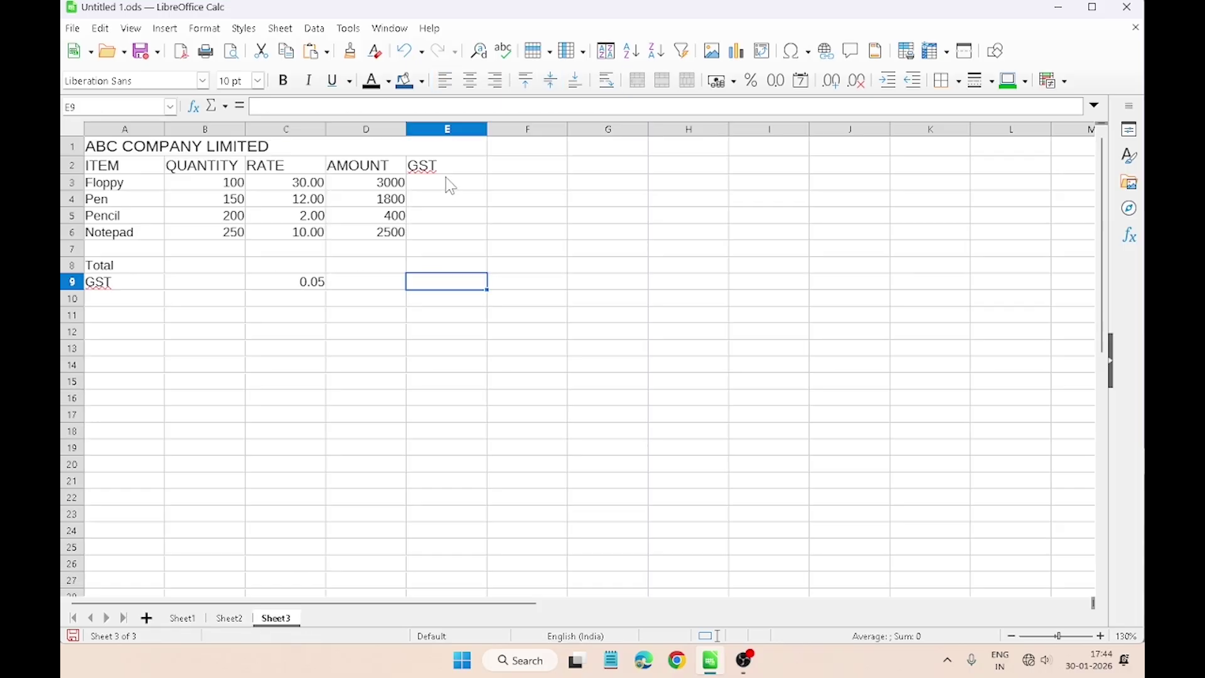
Step: Enter =(D3*$C$9)/100 in E3 so Floppy's GST reads 1.5
left_click(450, 183)
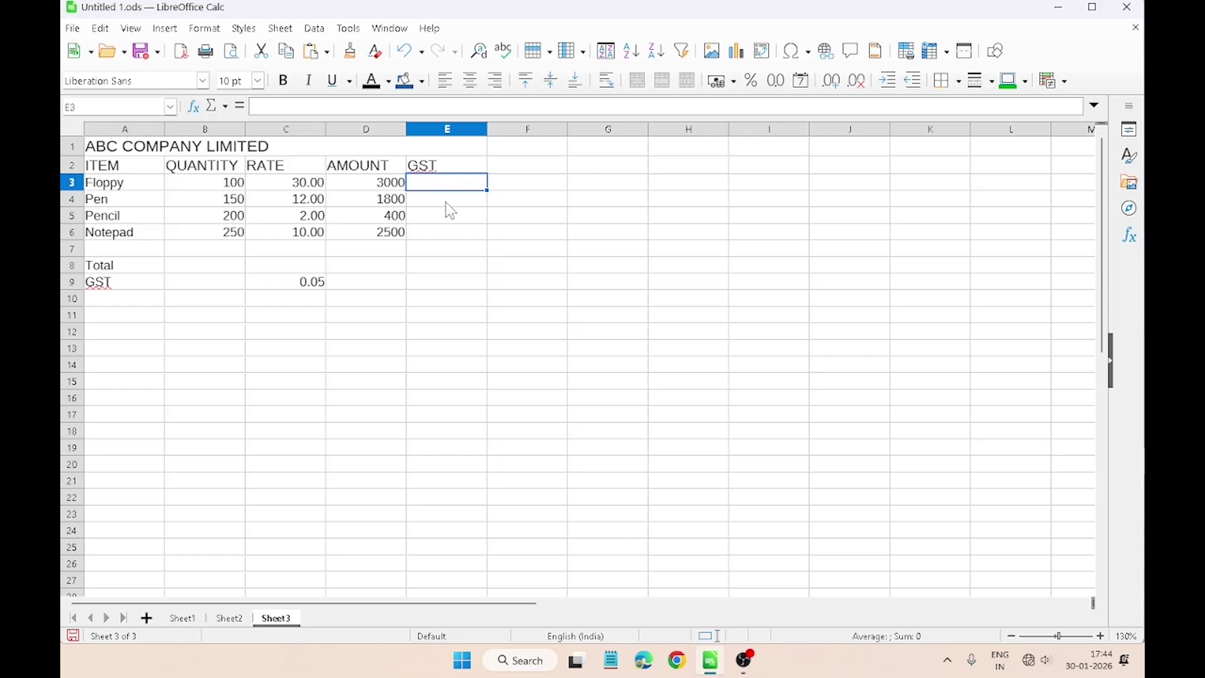
type("=(")
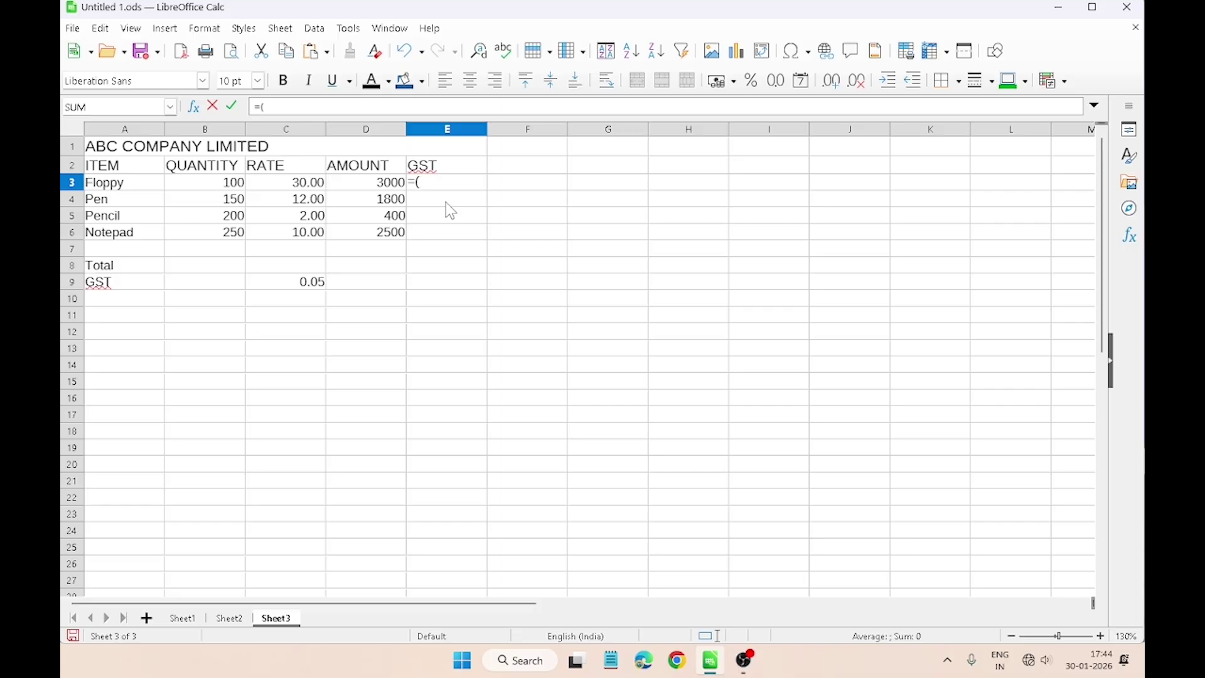
left_click(358, 188)
type("*")
left_click(302, 292)
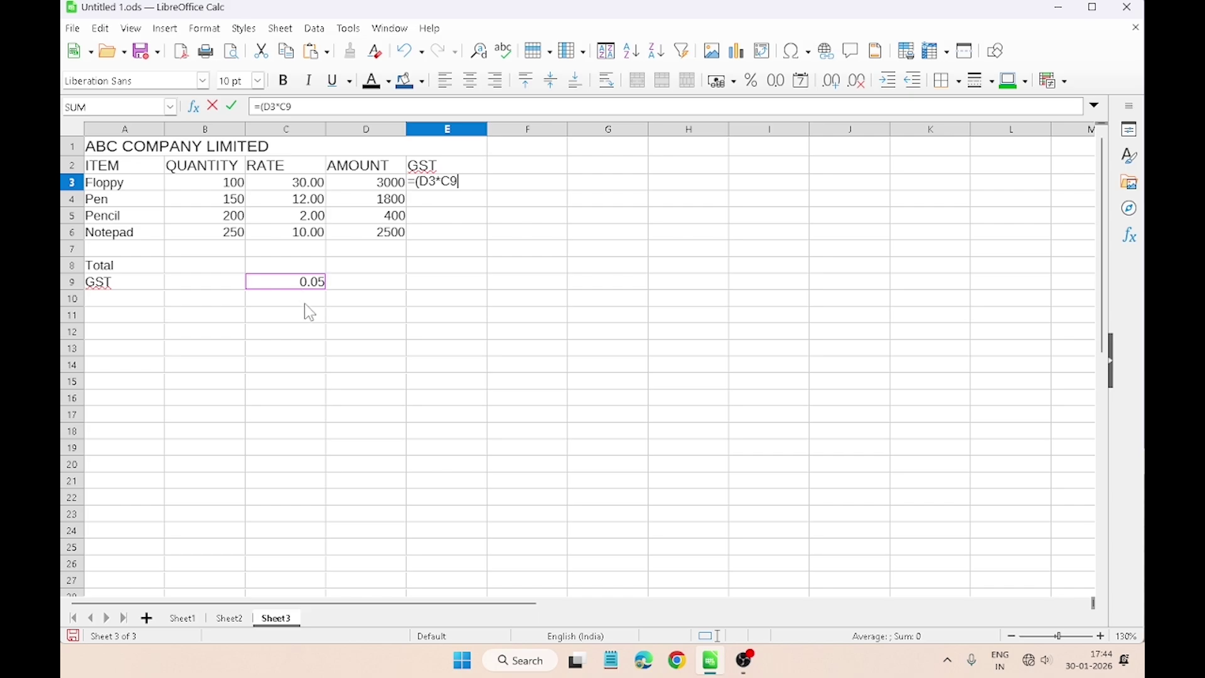
key("shift+F4")
type(")/100")
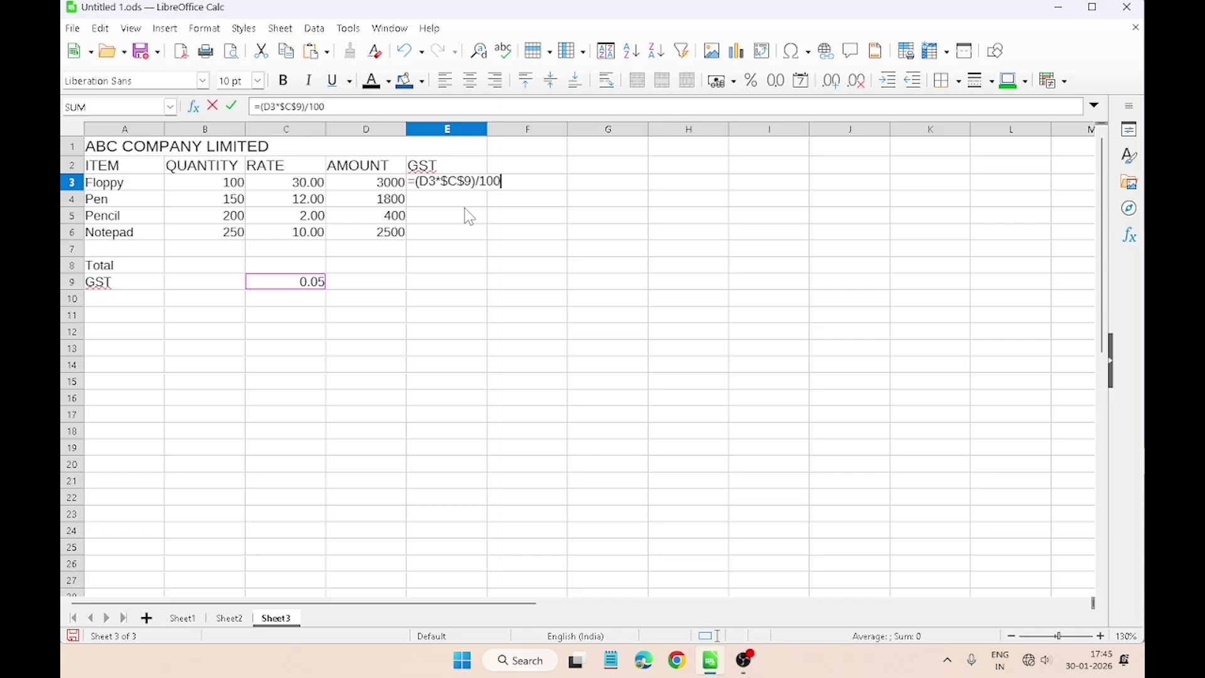
key("Return")
Step: Check E3's result, then read the row 23 question on Sheet1
left_click(450, 189)
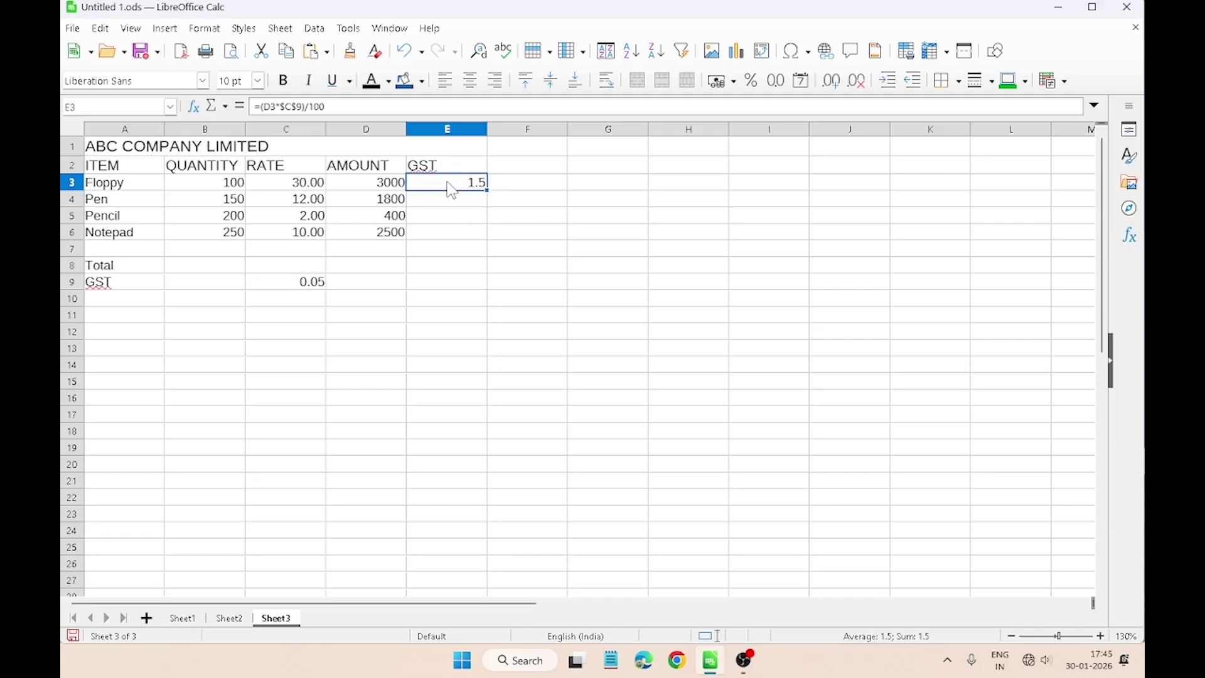
left_click(182, 619)
left_click(145, 532)
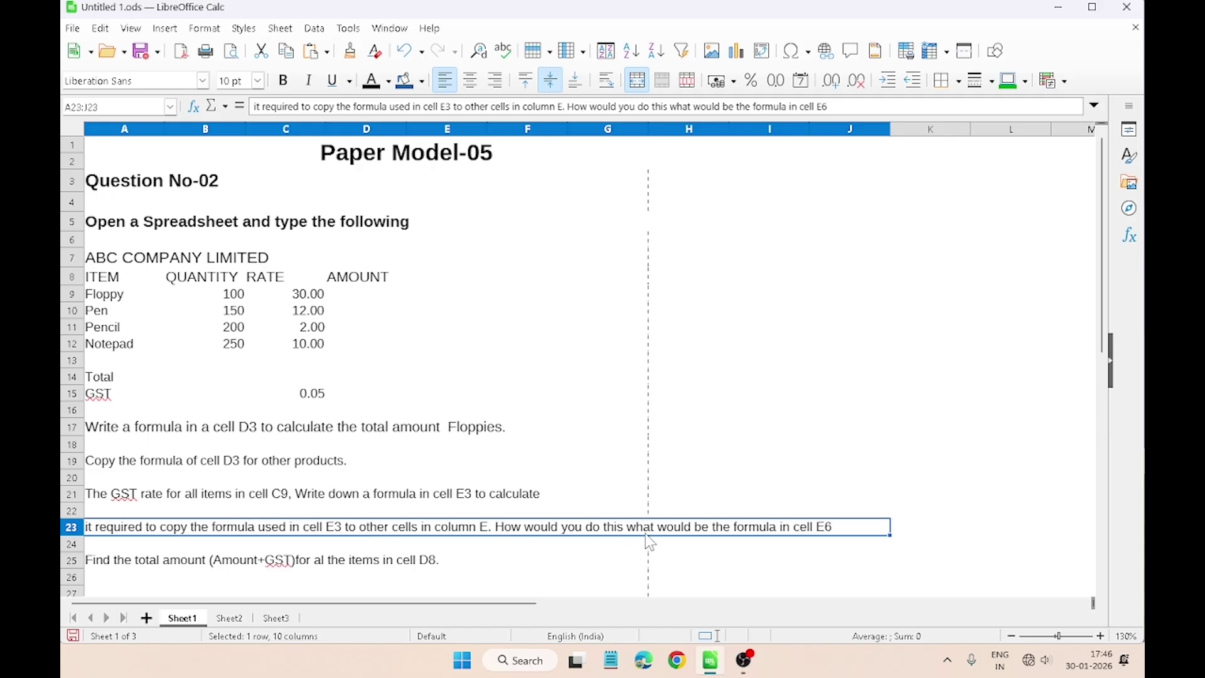
Step: Fill the E3 GST formula down to E6, giving 0.9, 0.2 and 1.25
key("ctrl+Page_Down")
key("ctrl+Page_Down")
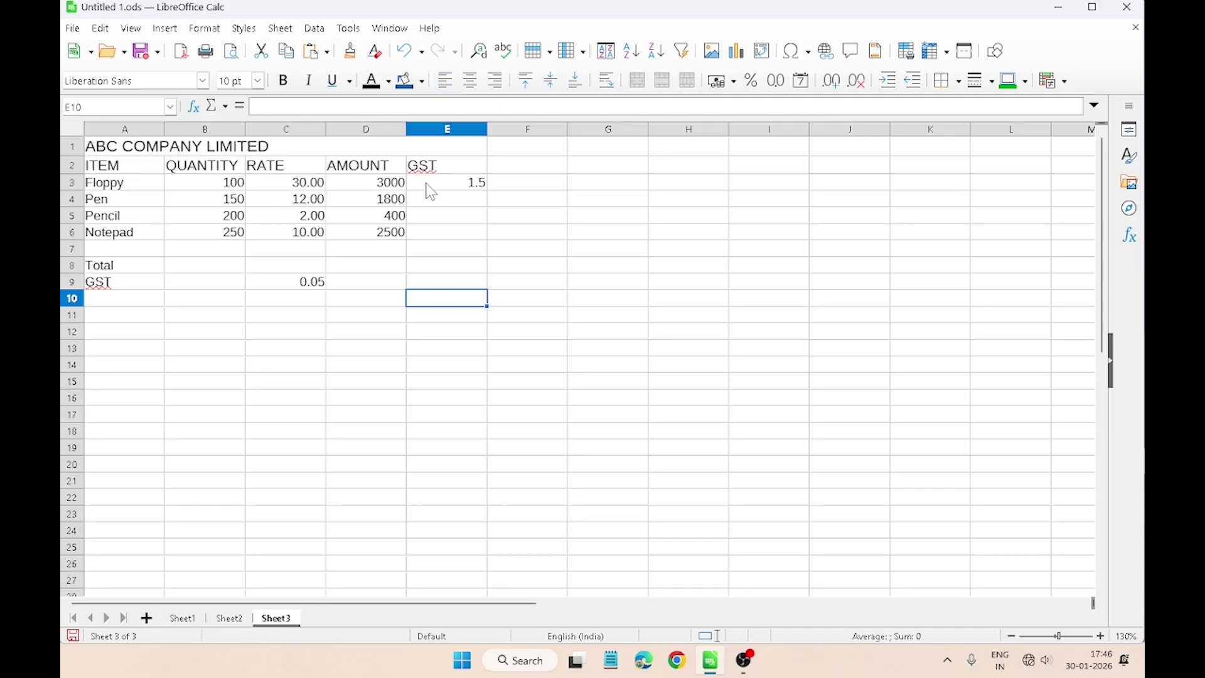
left_click(428, 184)
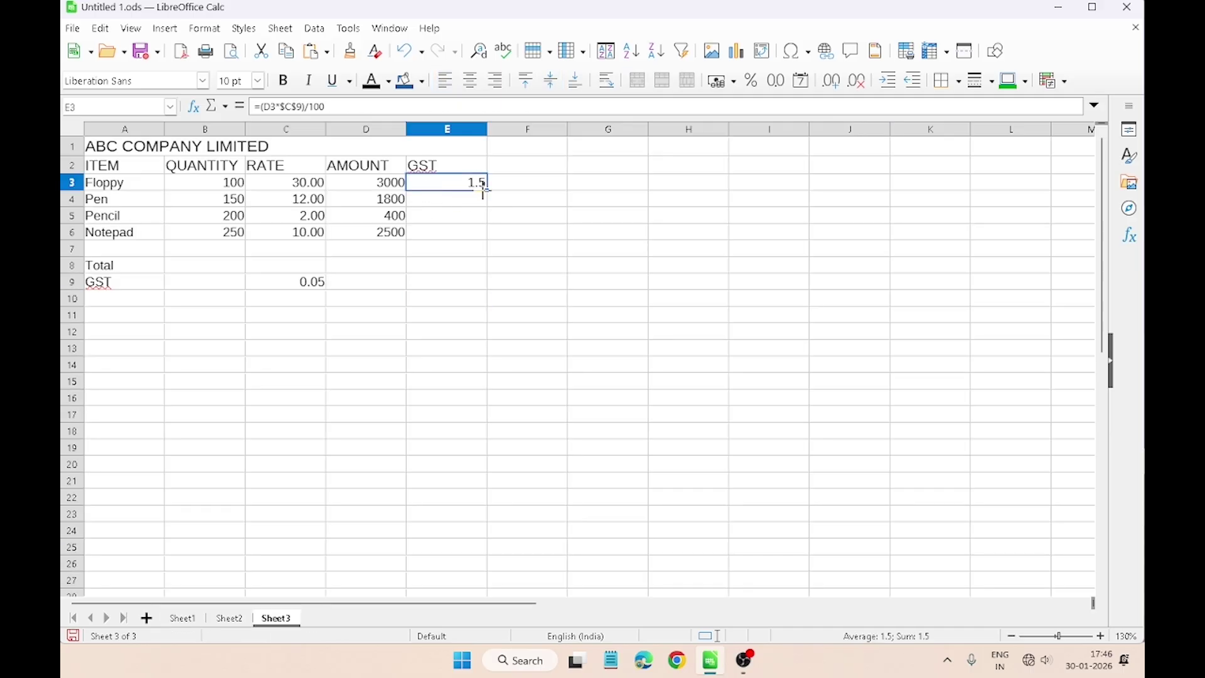
left_click_drag(487, 190, 482, 243)
left_click(468, 270)
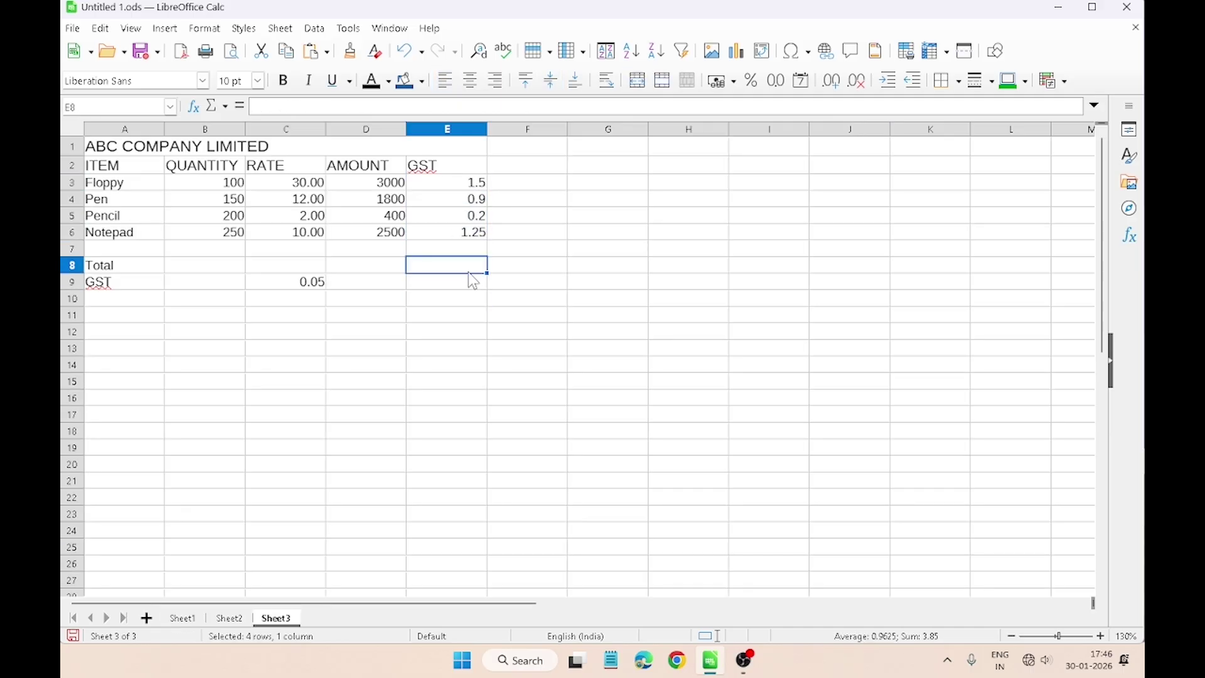
Step: Read the total amount question in row 25, then select C8 on Sheet3
left_click(182, 618)
left_click(137, 563)
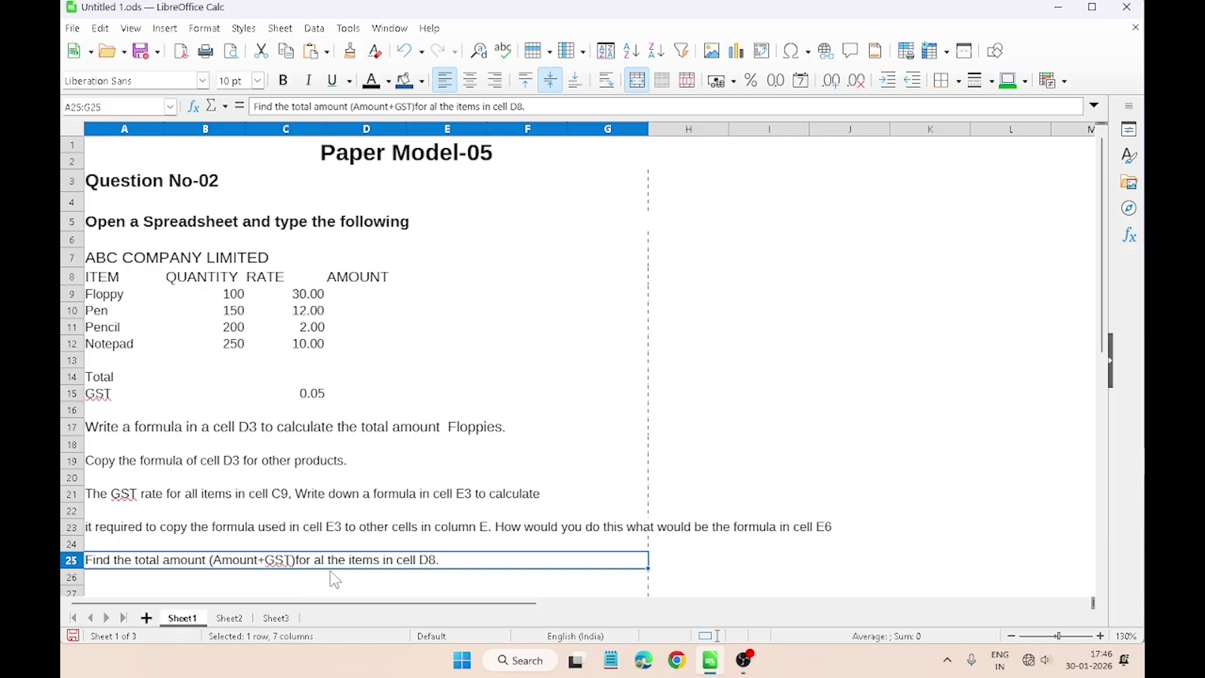
left_click(276, 619)
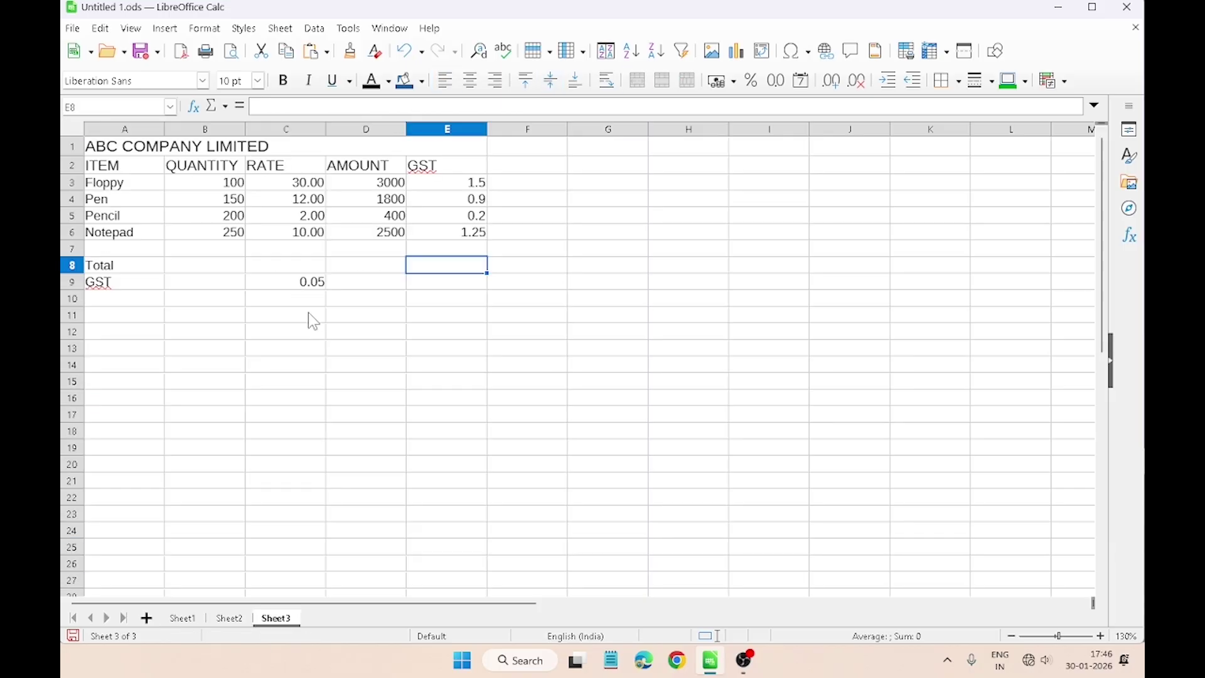
left_click(301, 261)
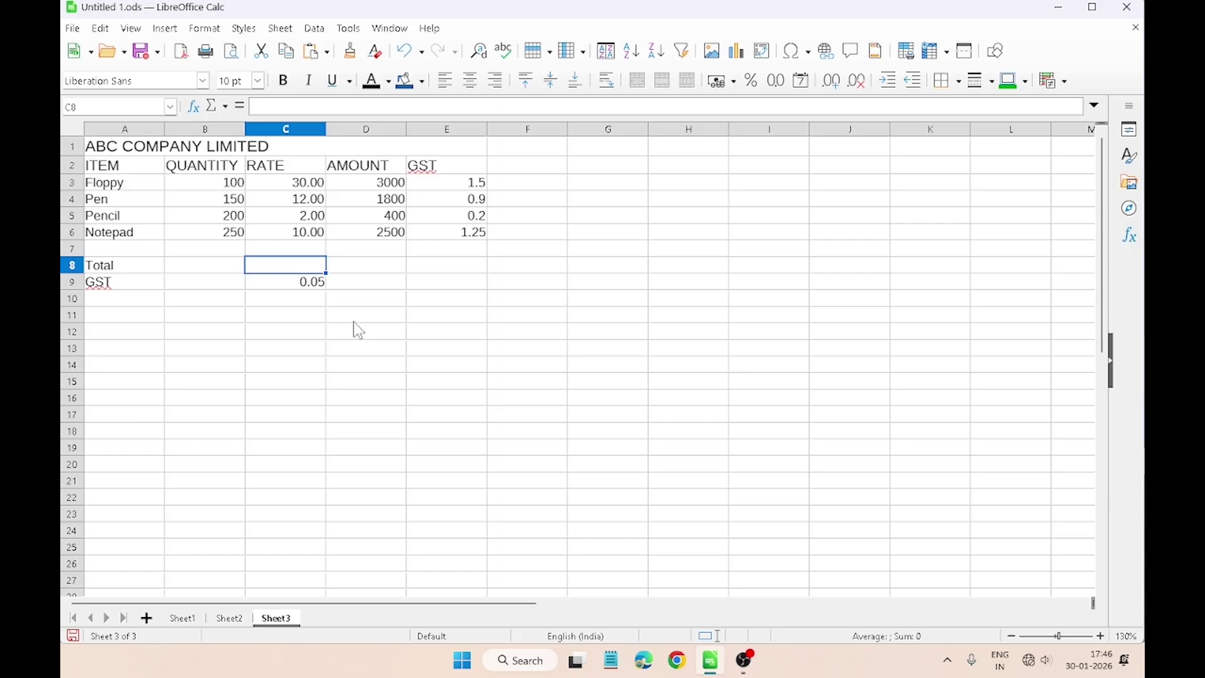
Step: Enter =SUM((D3:E3),(D4:E4),(D5:E5),(D6:E6)) in C8, totalling 7703.85
type("=")
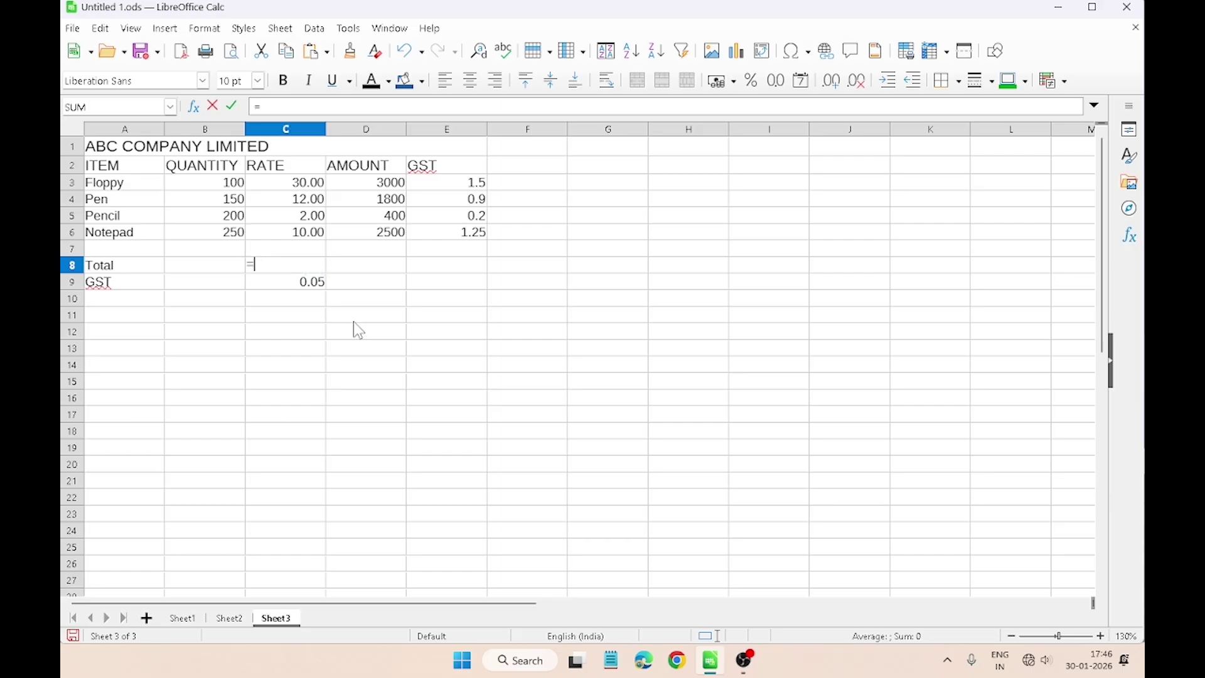
type("sum")
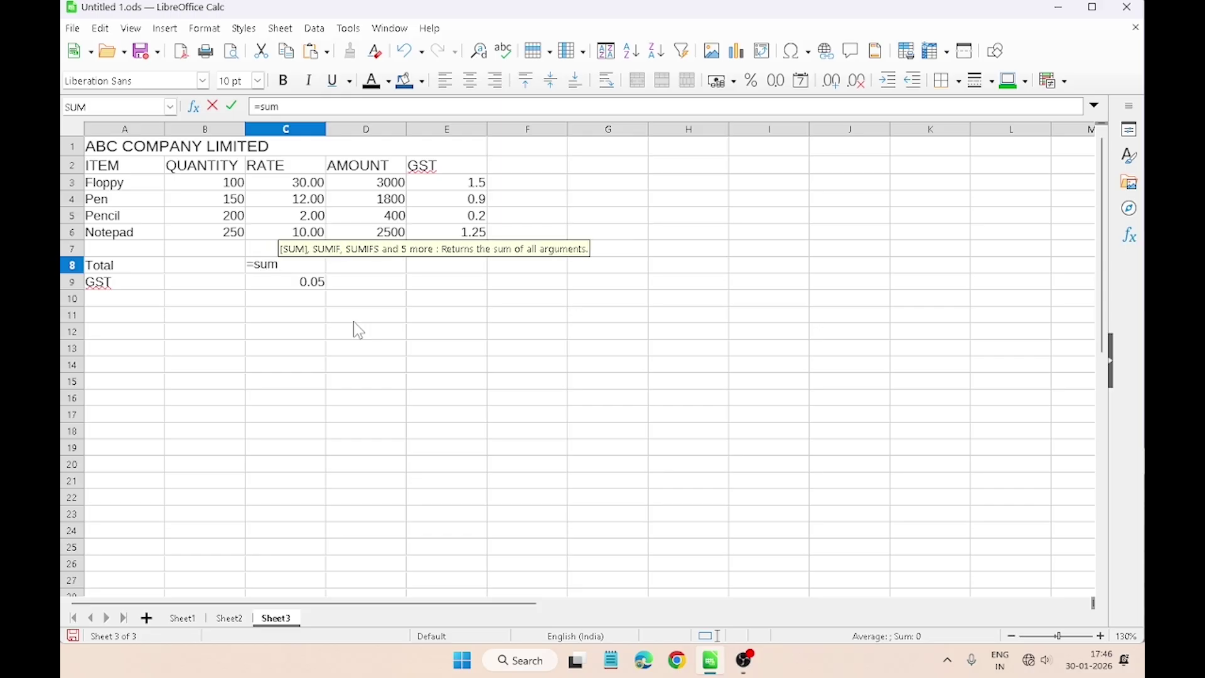
key("Return")
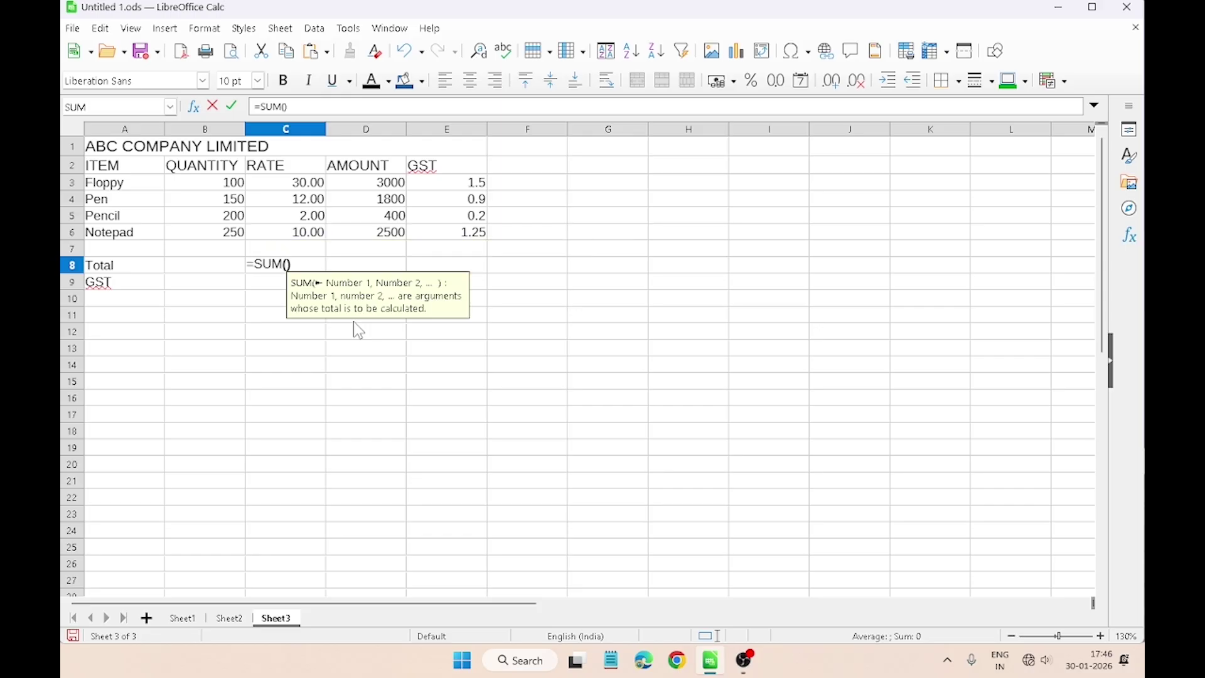
type("(")
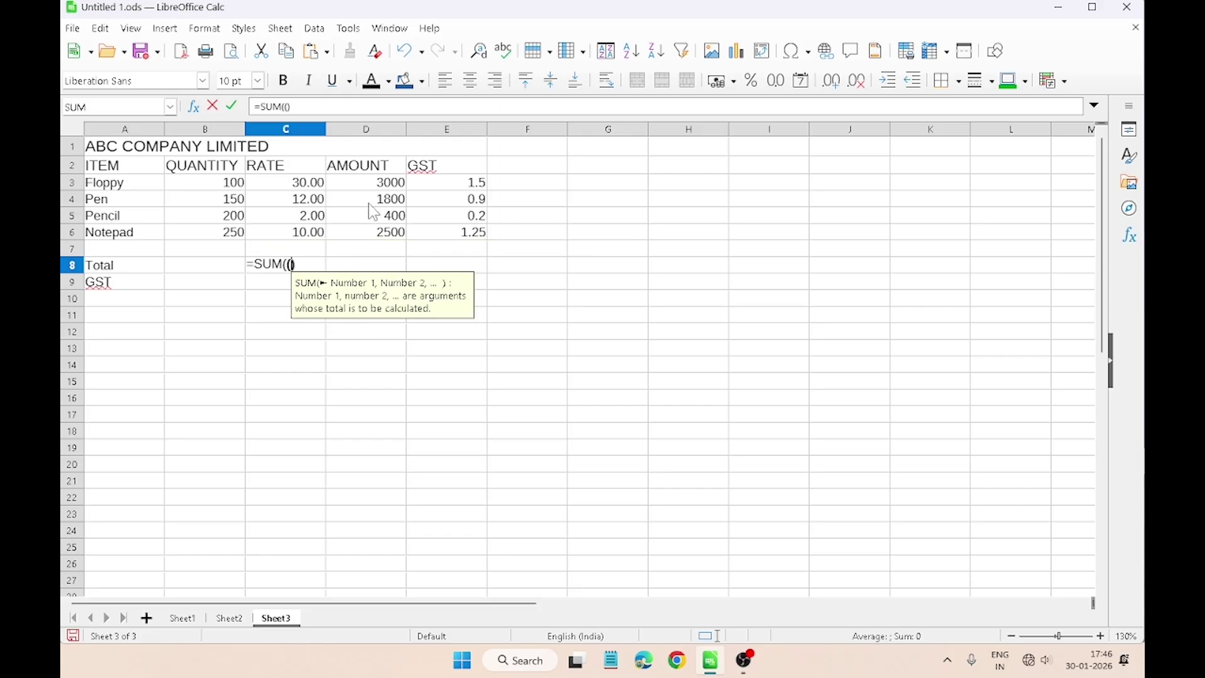
left_click_drag(372, 189, 414, 190)
type("),")
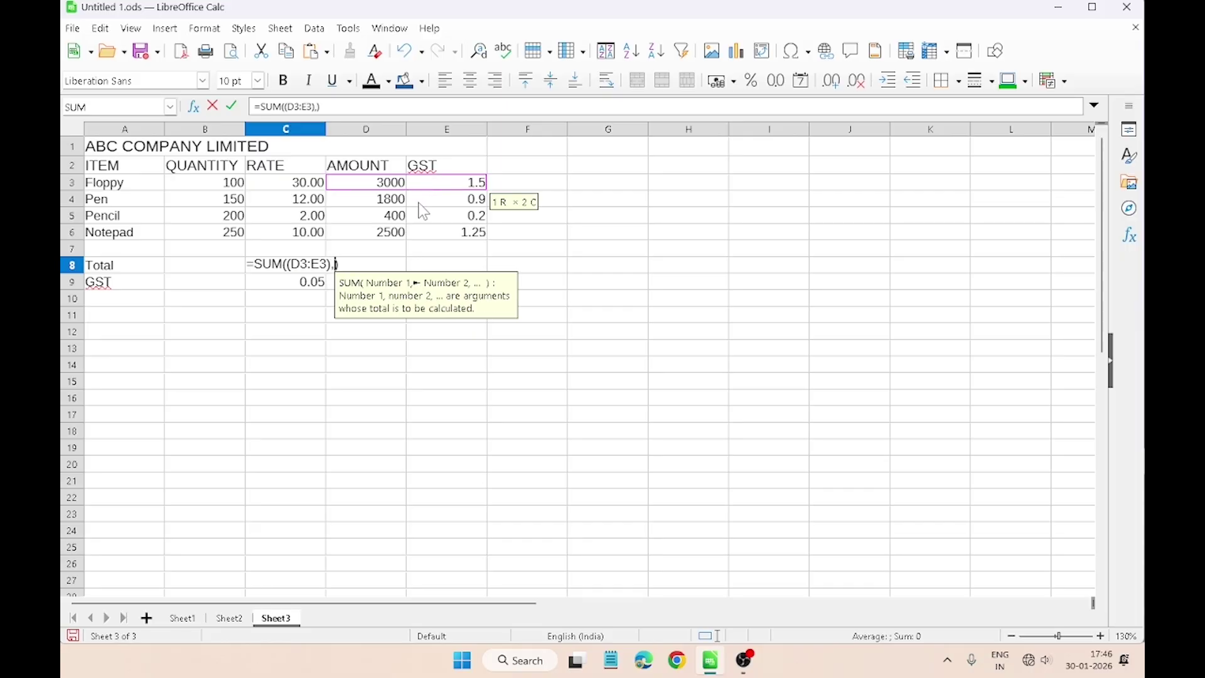
type("(")
left_click_drag(379, 200, 434, 204)
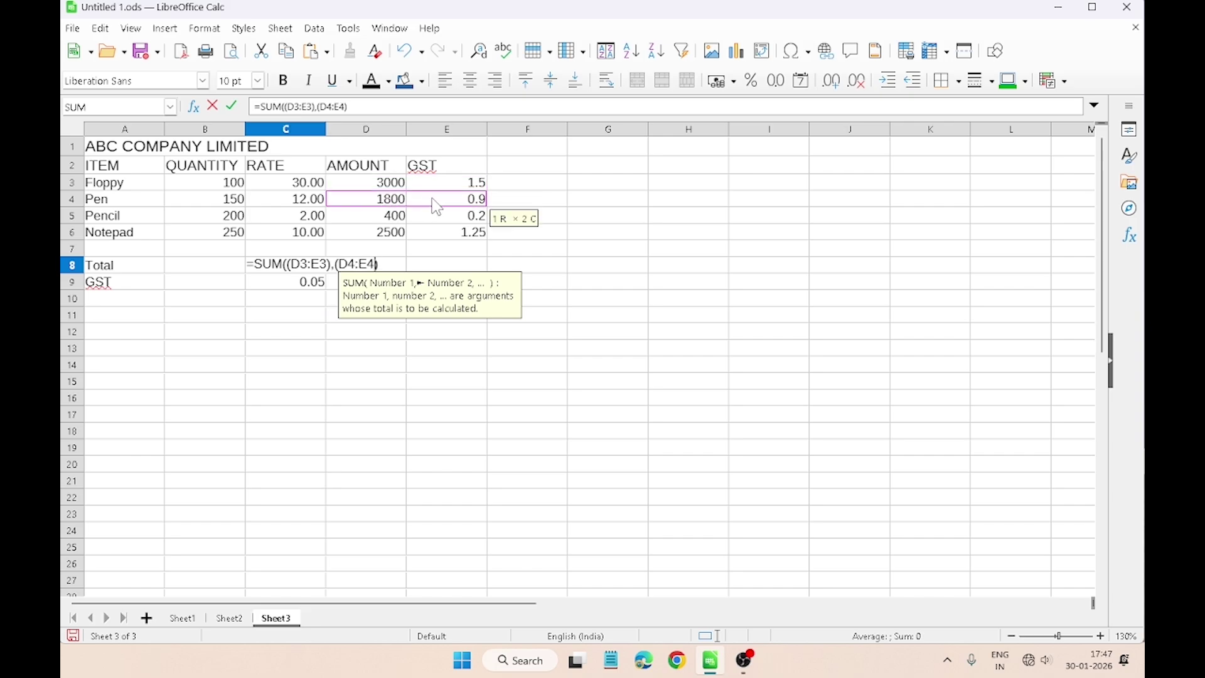
type(")")
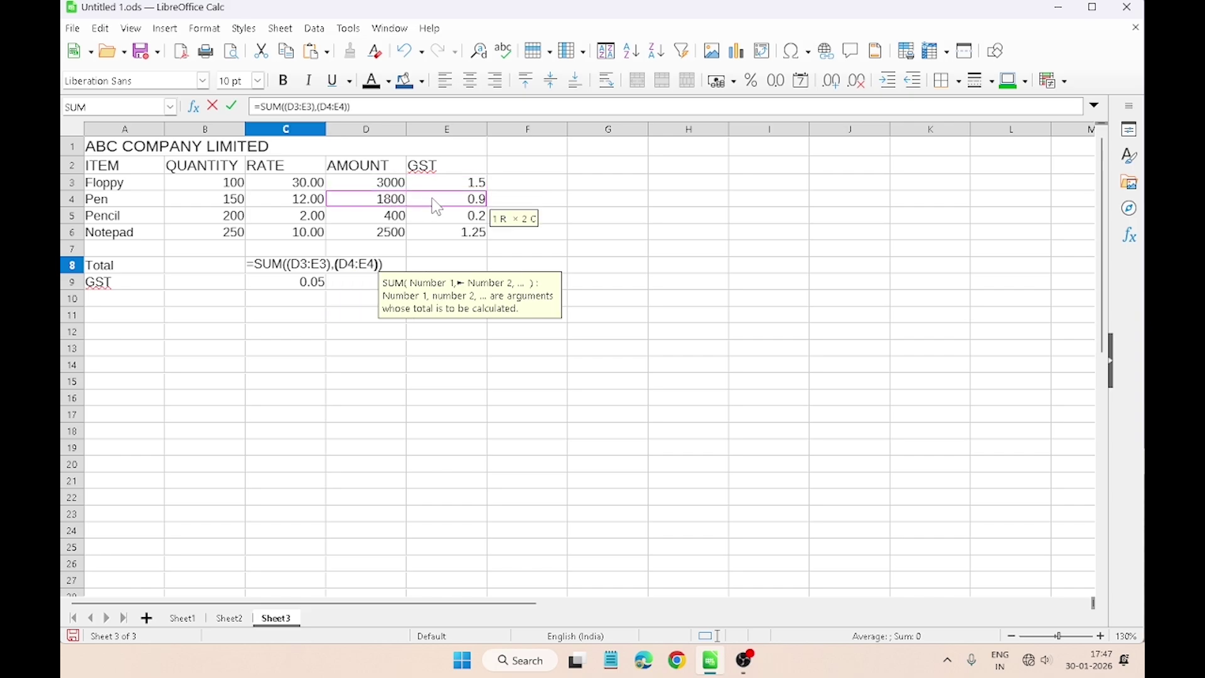
type(",")
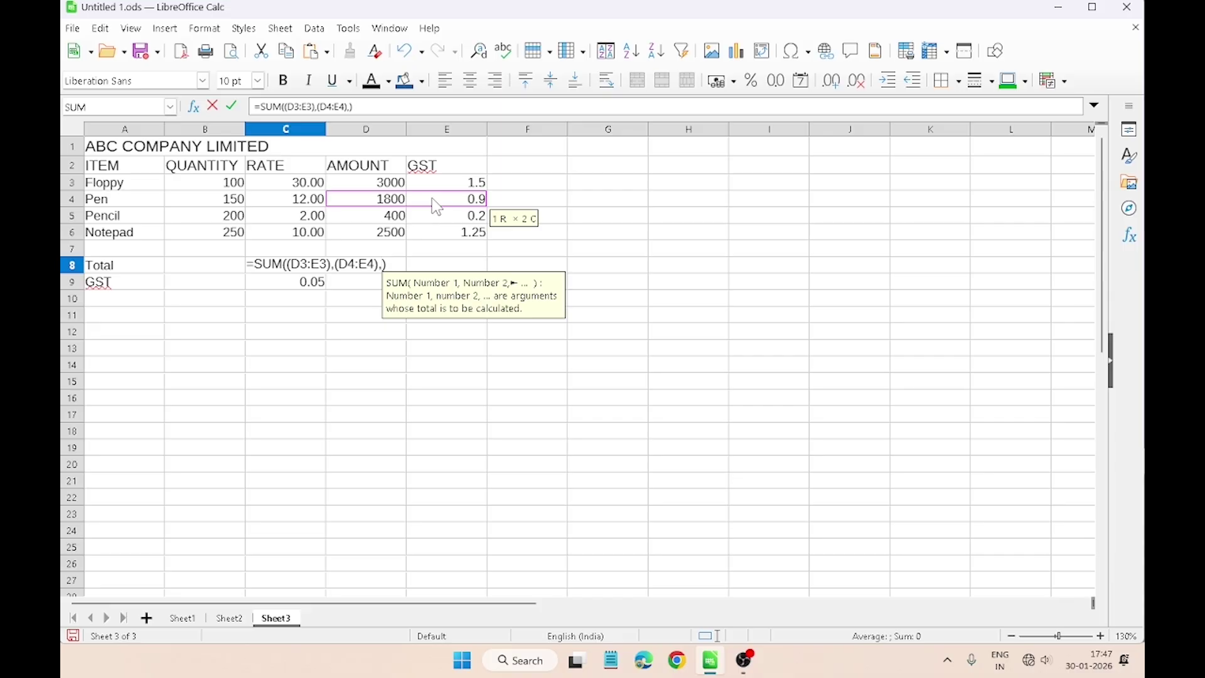
type("(")
left_click_drag(364, 220, 433, 221)
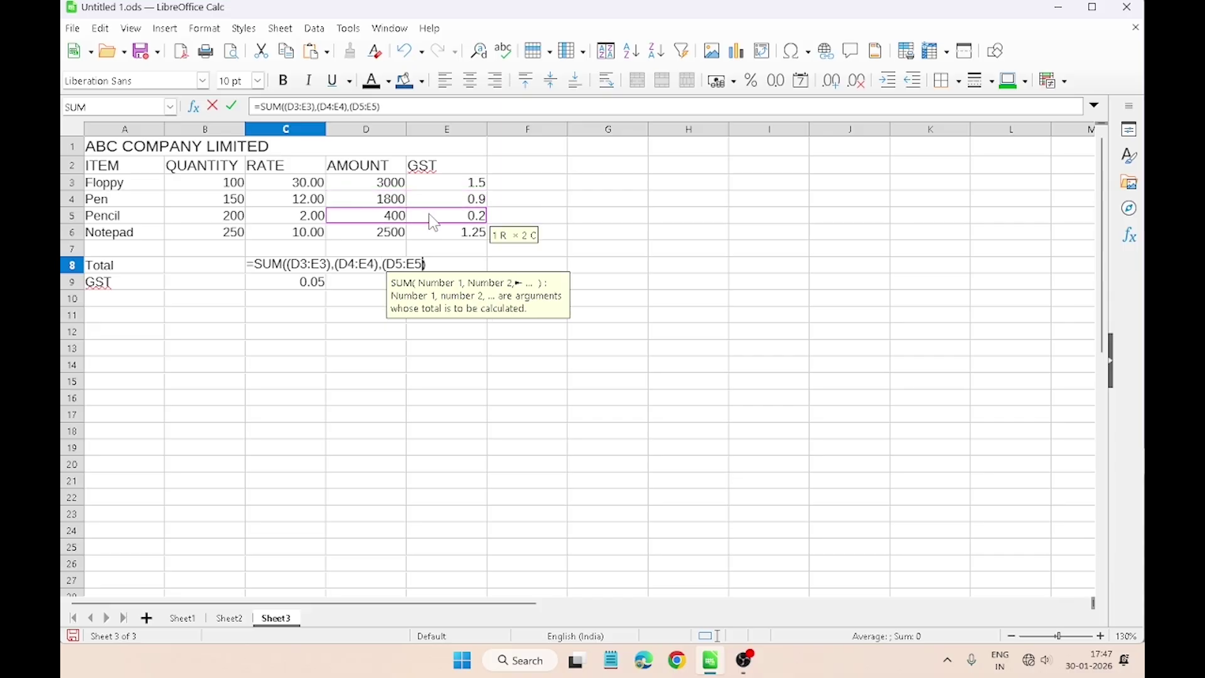
type("))")
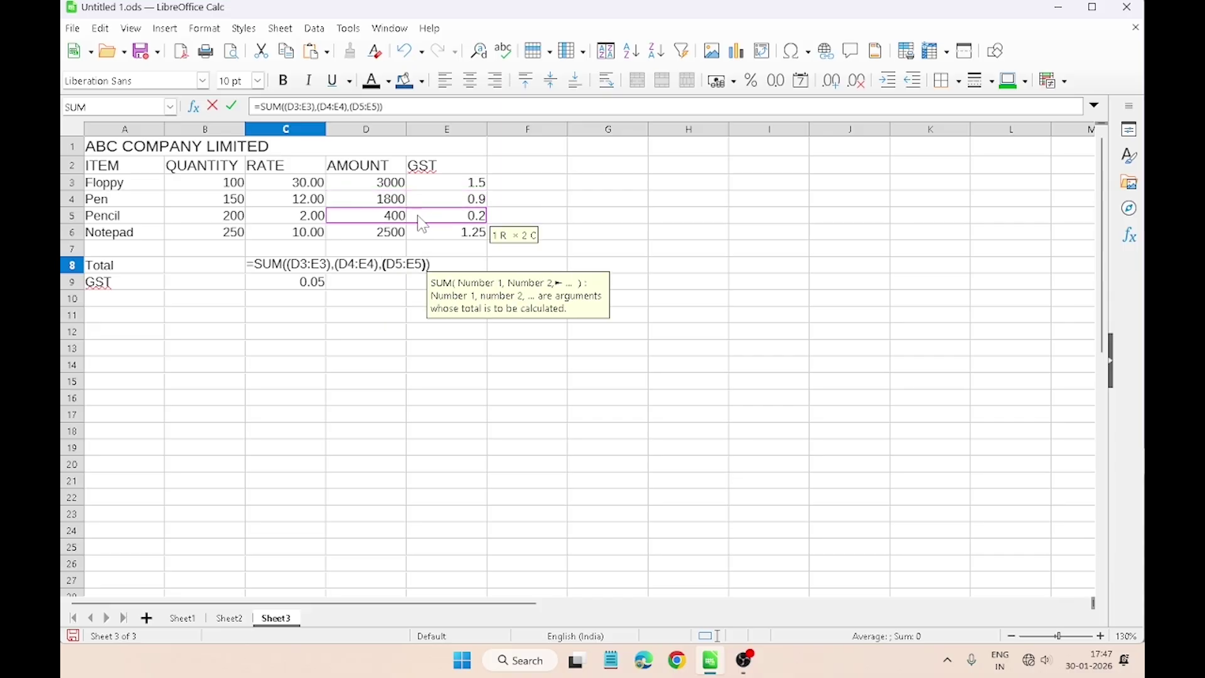
type(",")
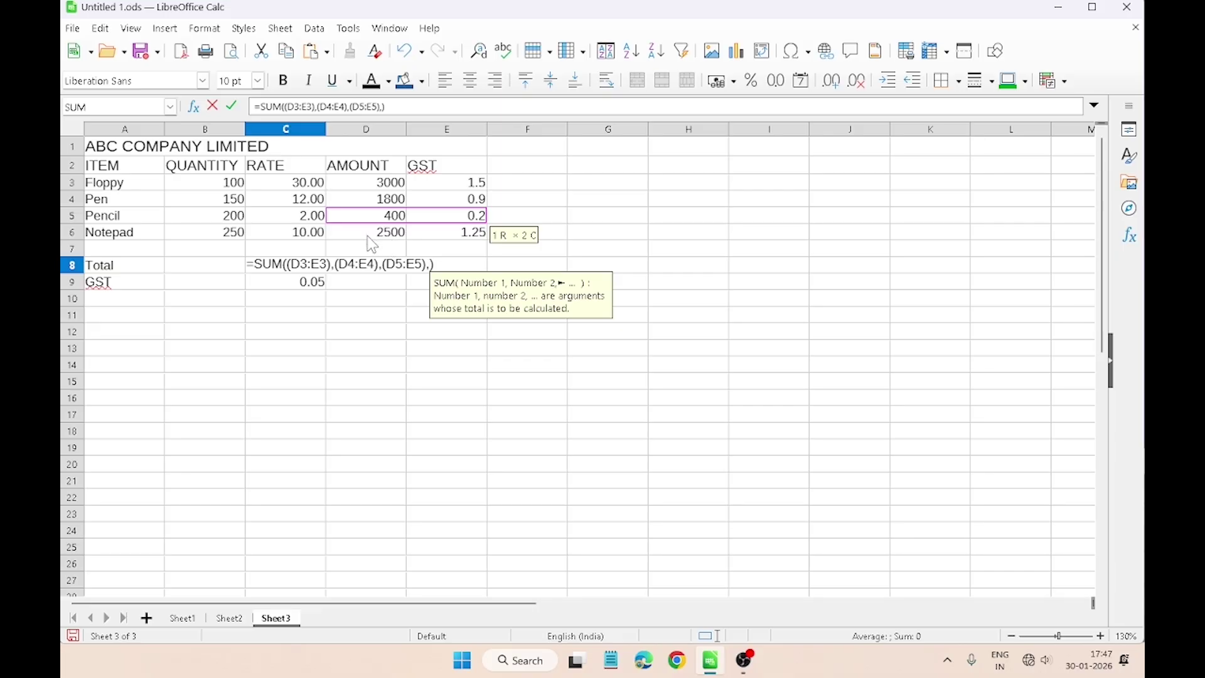
type("(")
left_click_drag(371, 233, 440, 239)
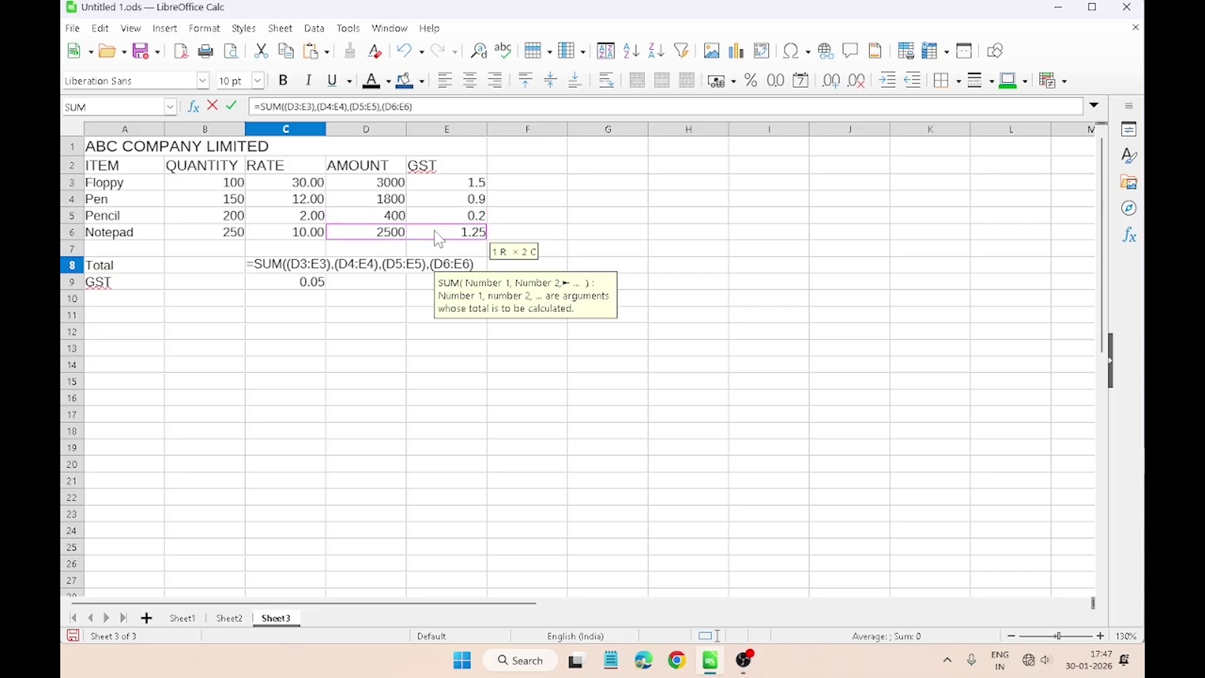
type(")")
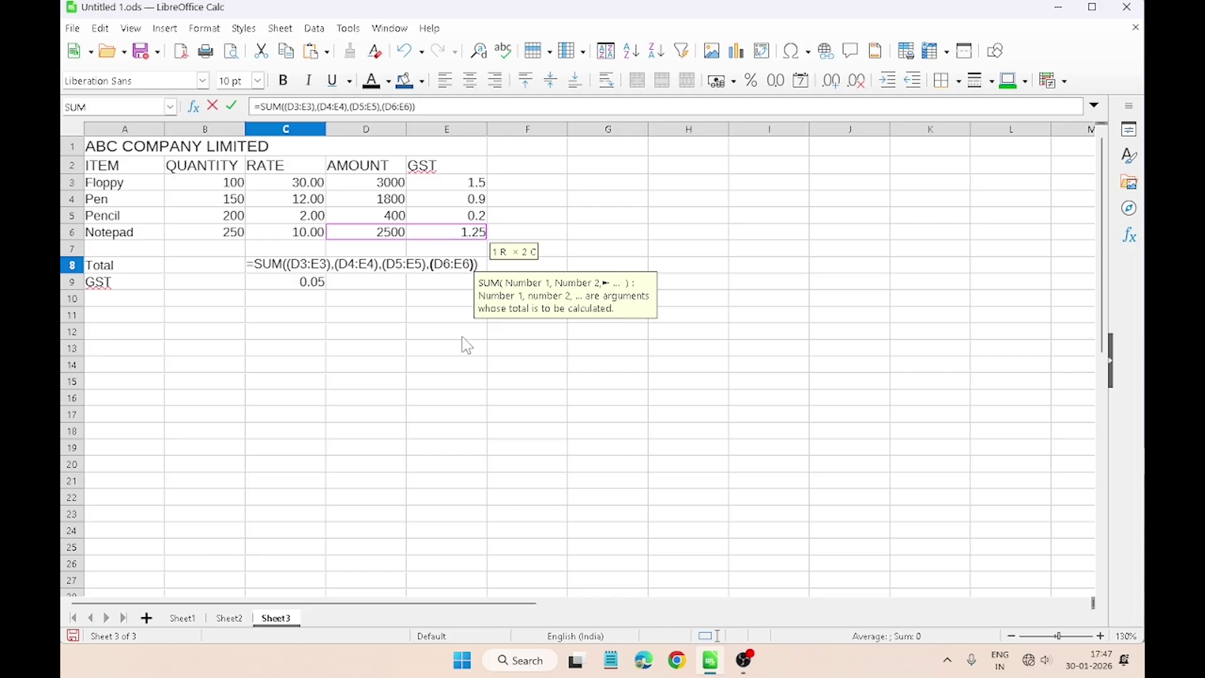
key("Return")
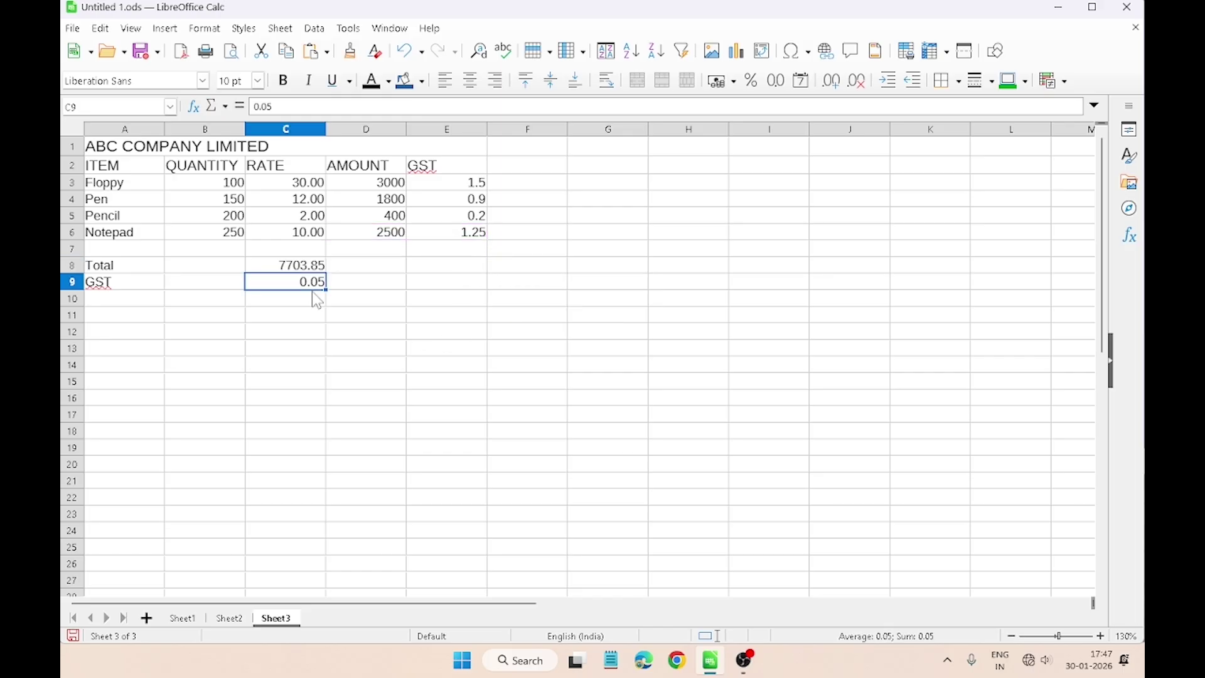
left_click(316, 270)
Step: Review the Paper Model-05 Question No-03 lines on Sheet2
left_click(313, 297)
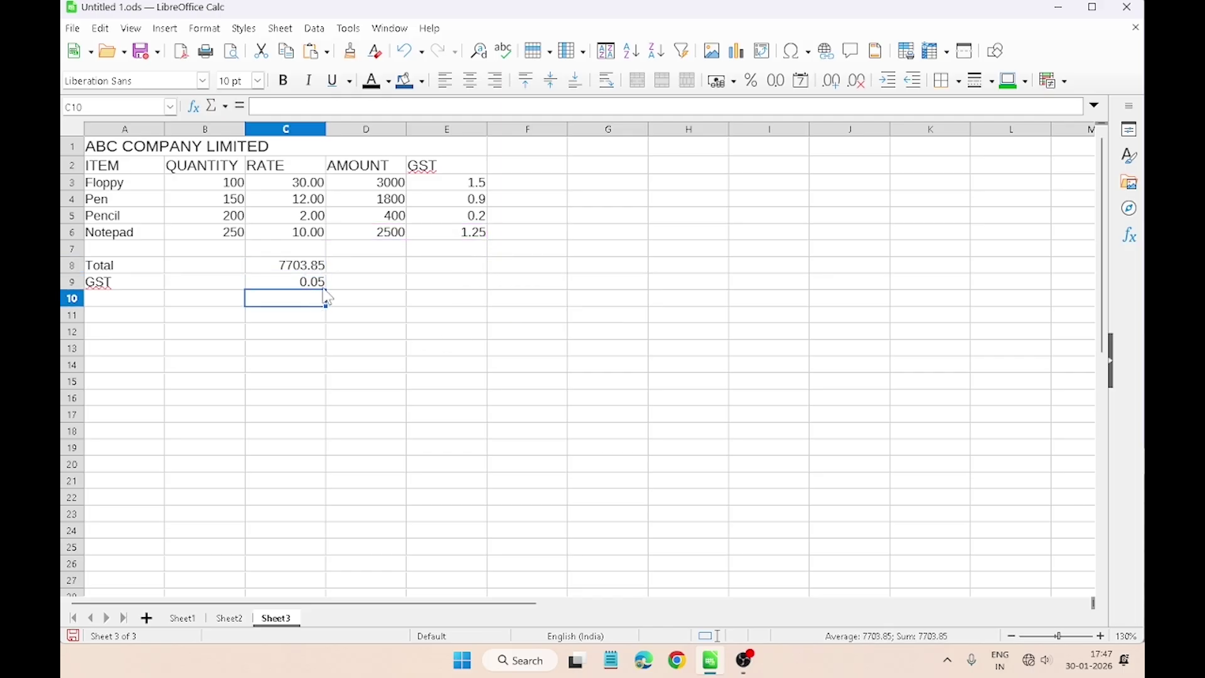
left_click(346, 282)
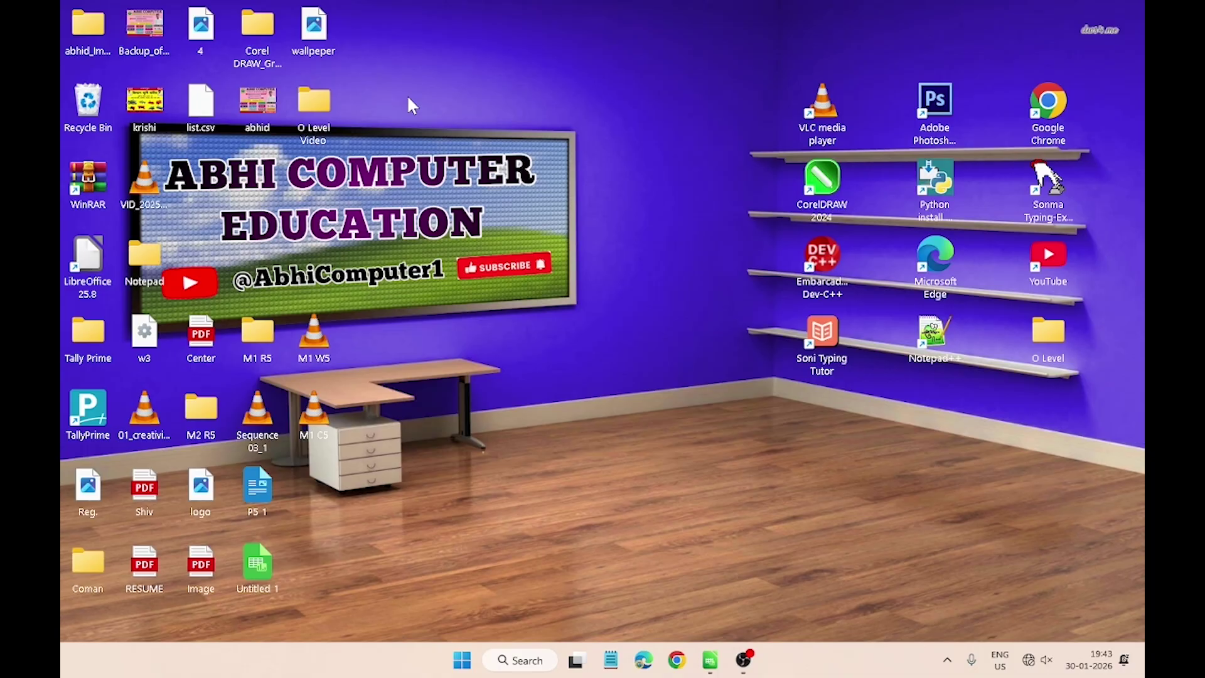
left_click(713, 659)
left_click(502, 202)
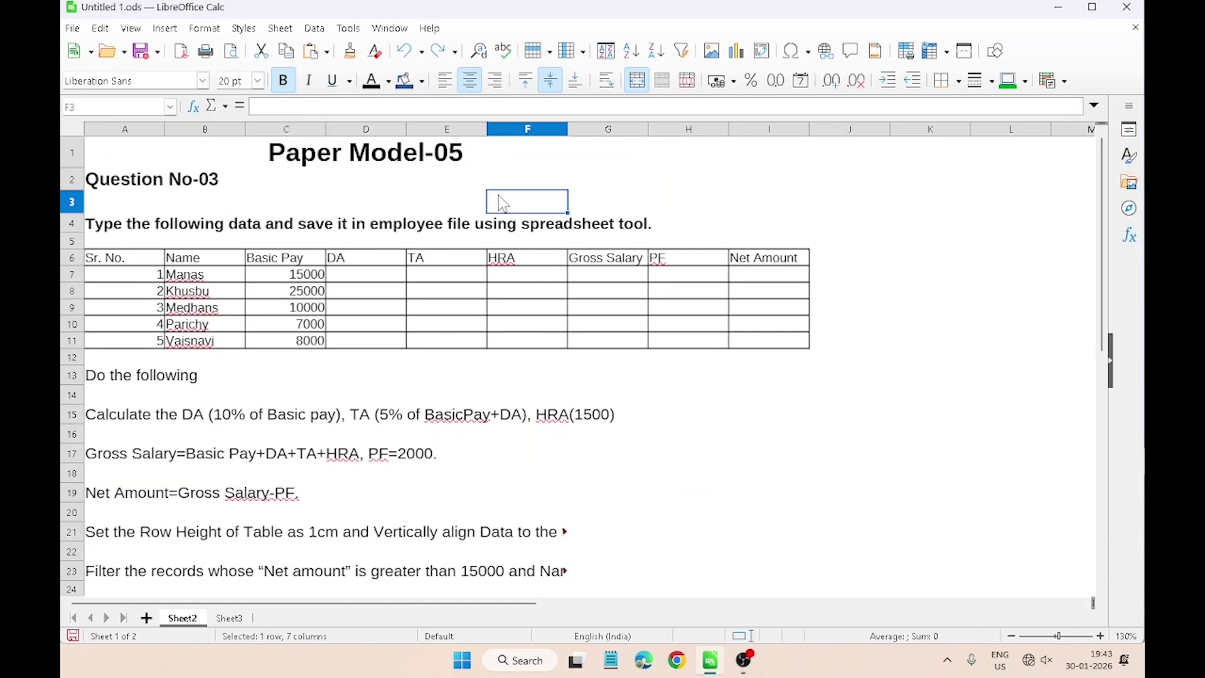
left_click(431, 153)
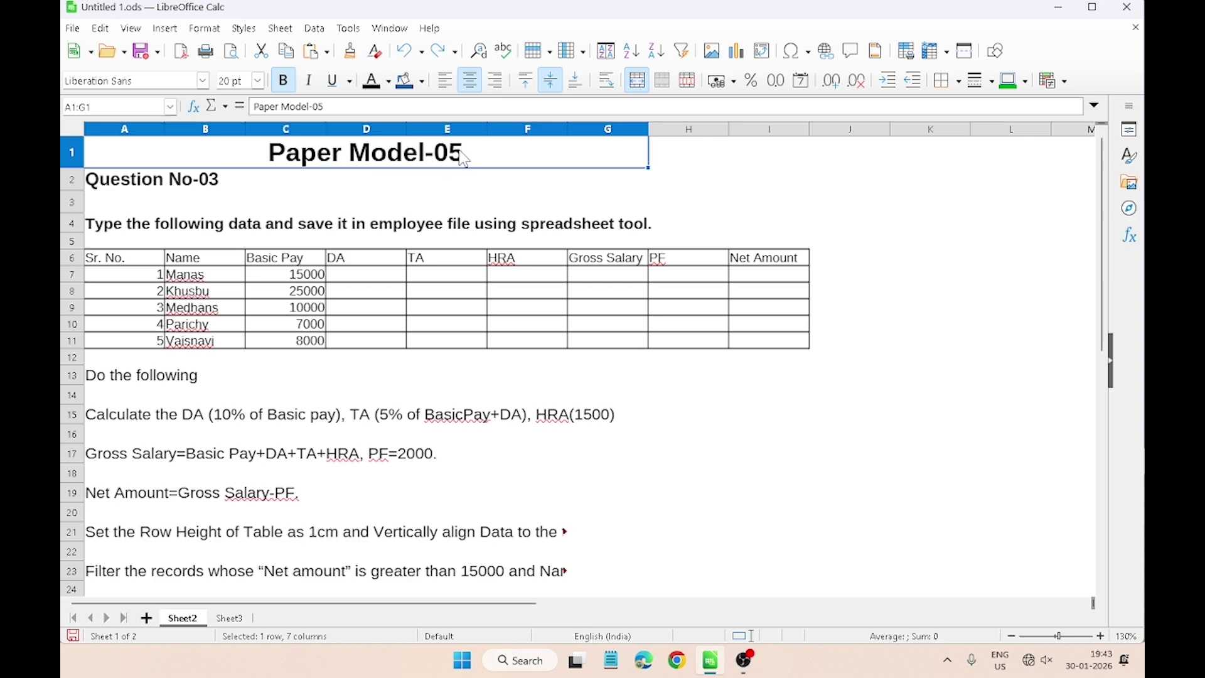
left_click(223, 186)
left_click(214, 234)
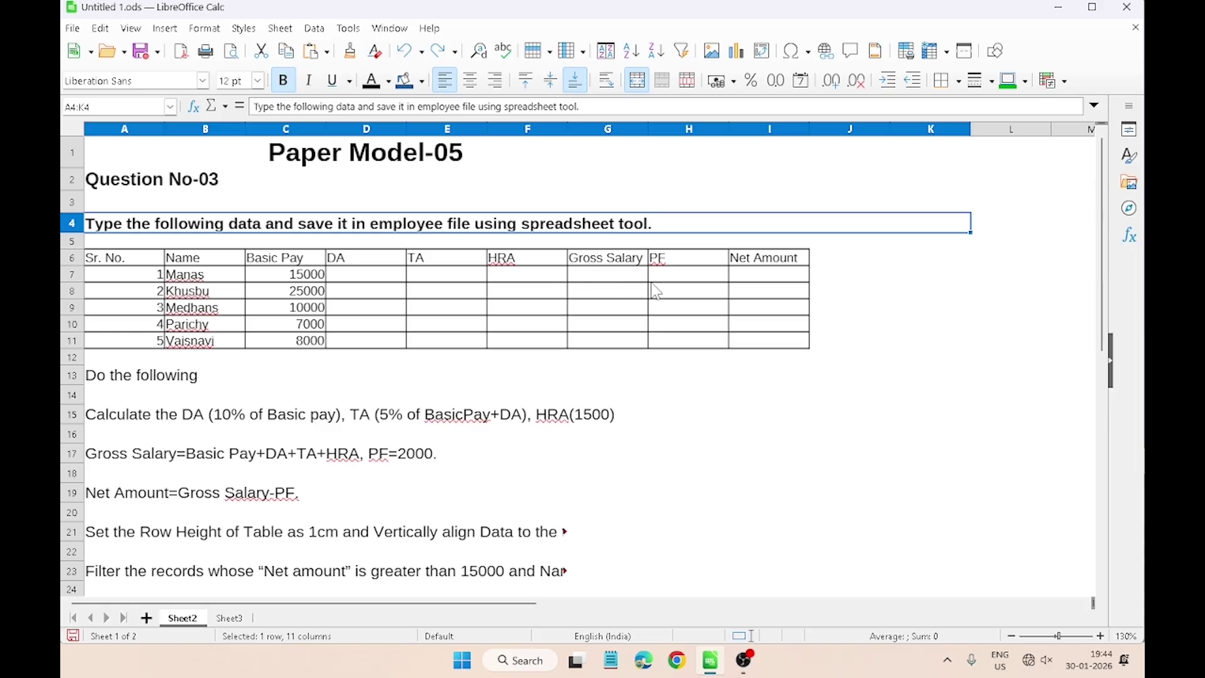
Step: Copy the employee table A6:H12 and paste it at A1 of Sheet3
left_click(116, 265)
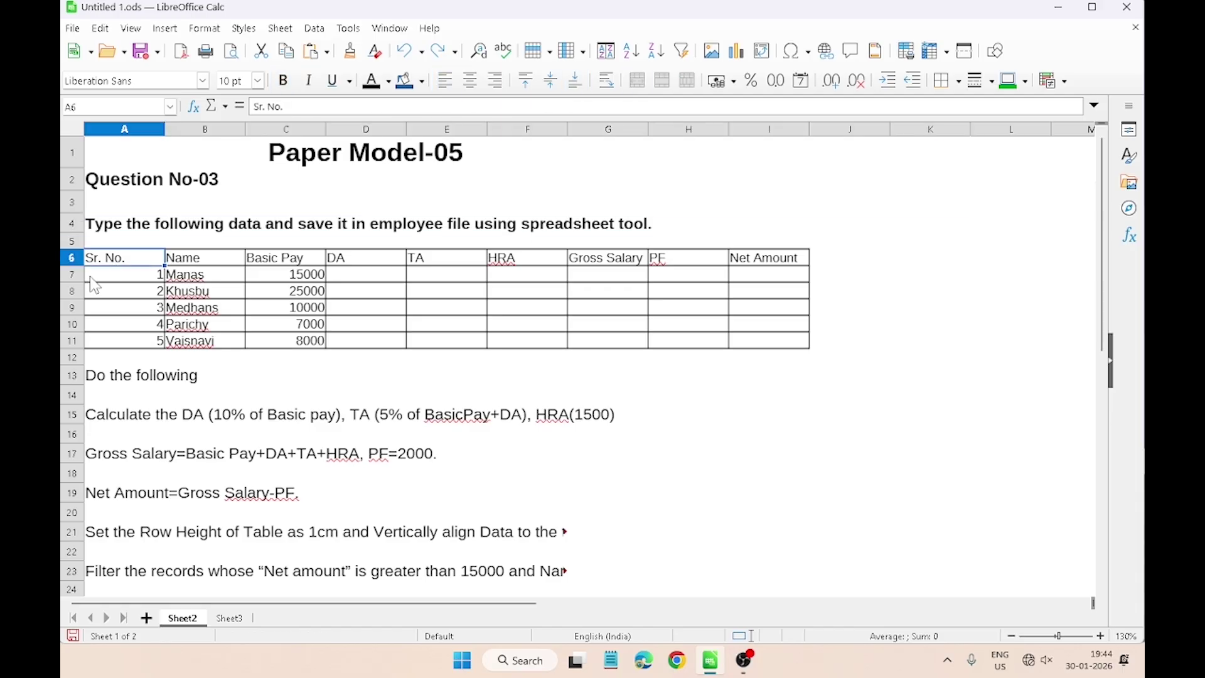
left_click_drag(132, 261, 694, 359)
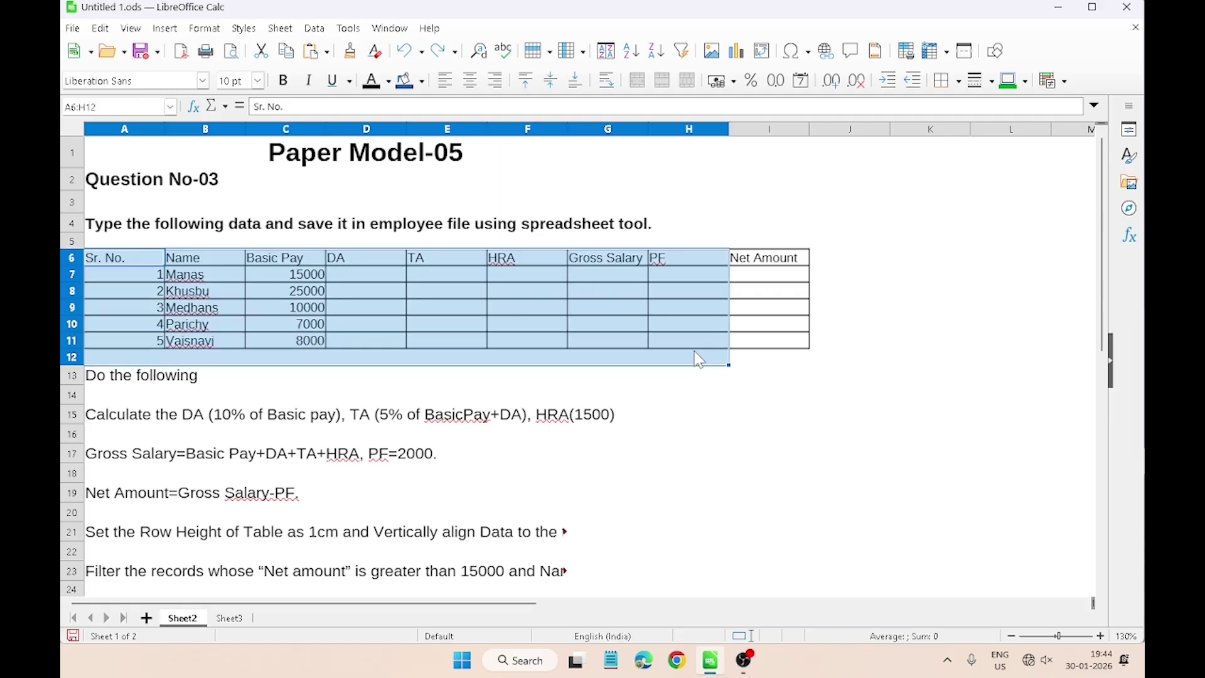
key("ctrl+Page_Down")
left_click(134, 150)
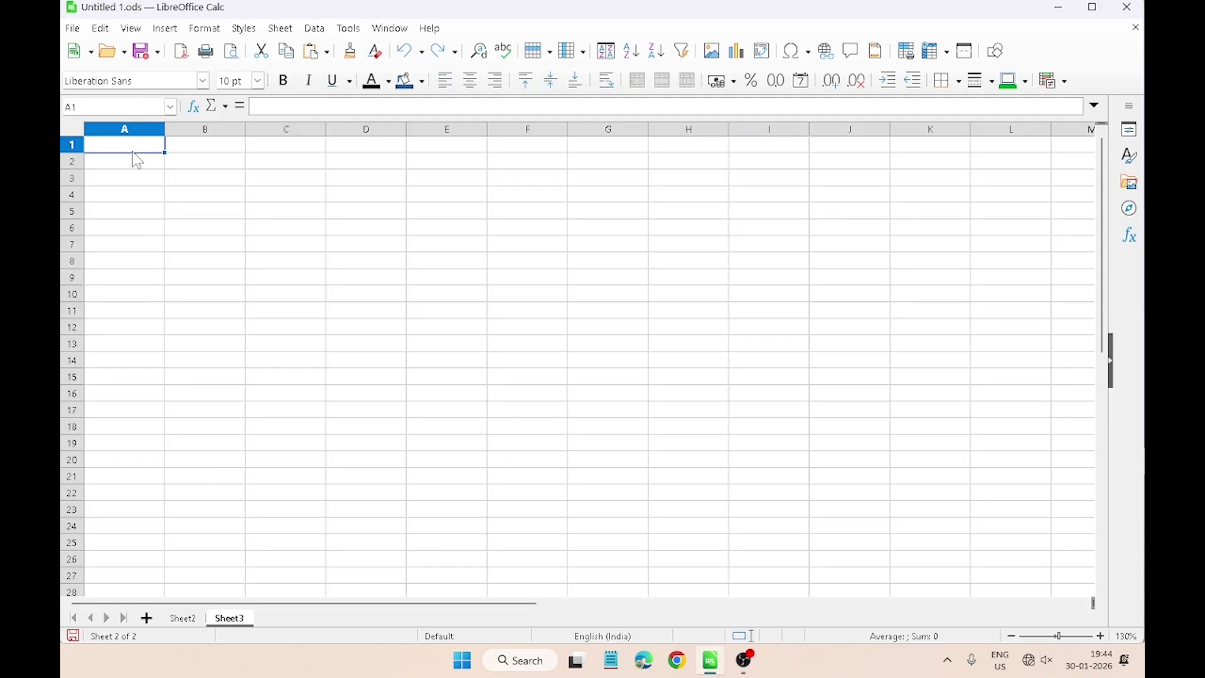
type("Sr. No.\tName\tBasic Pay\tDA\tTA\tHRA\tGross Salary\tPF\tNet Amount 1\tManas\t15000\t\t\t\t\t\t 2\tKhusbu\t25000\t\t\t\t\t\t 3\tMedhans\t10000\t\t\t\t\t\t 4\tParichy\t7000\t\t\t\t\t\t 5\tVaisnavi\t8000")
left_click(235, 293)
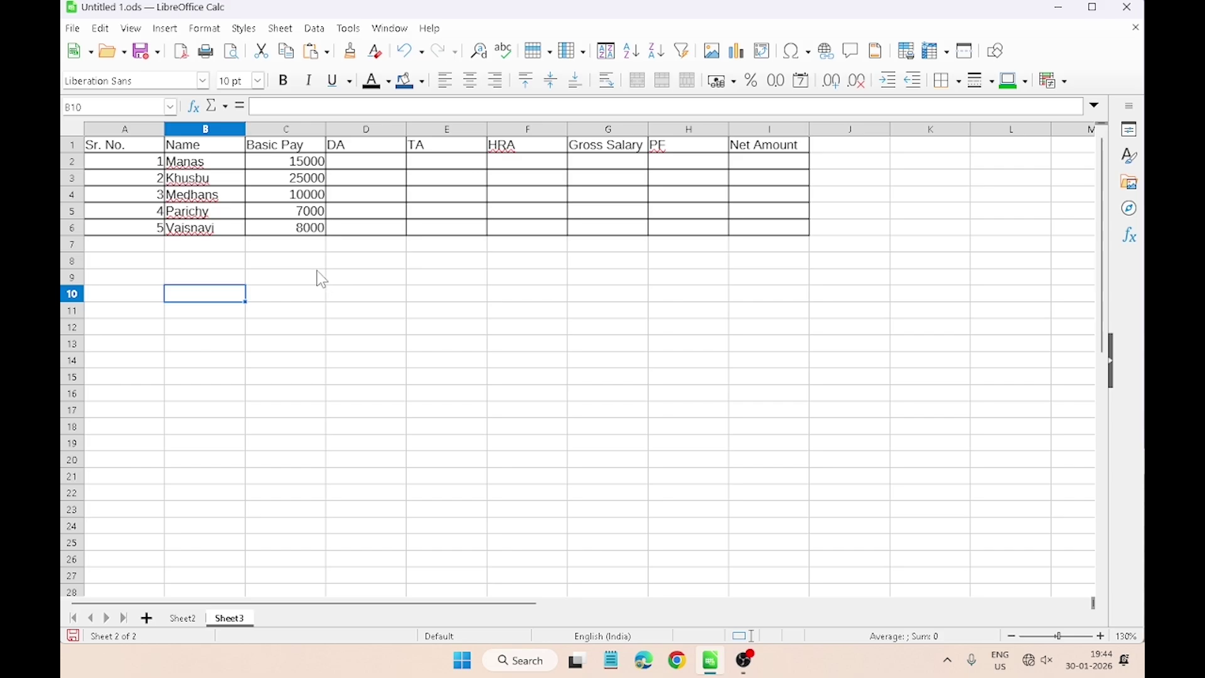
Step: Enter =C2*10% in D2 as the first employee's DA
left_click(183, 618)
left_click(130, 421)
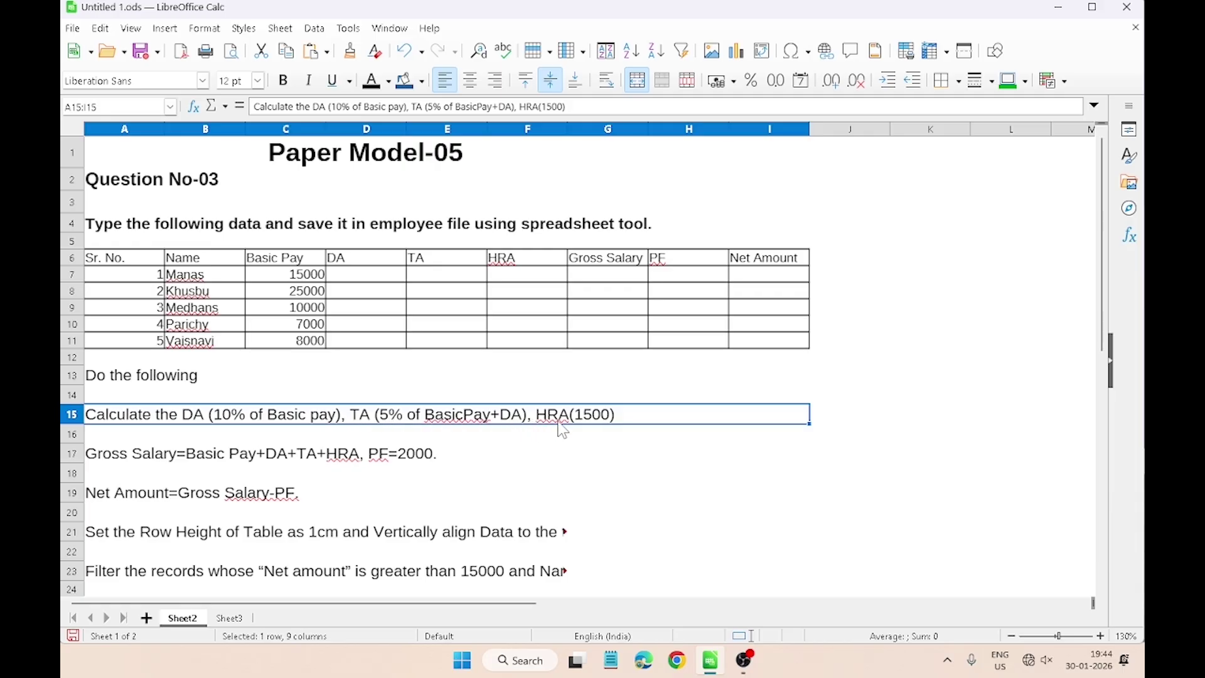
key("ctrl+Page_Down")
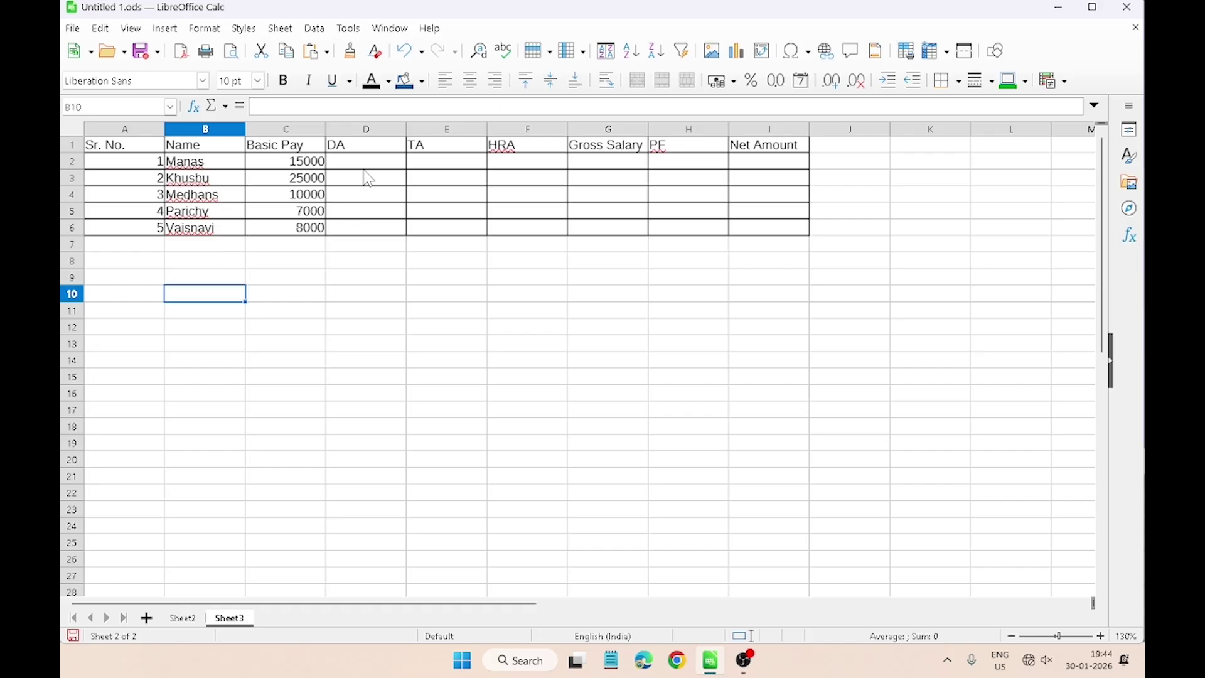
left_click(368, 168)
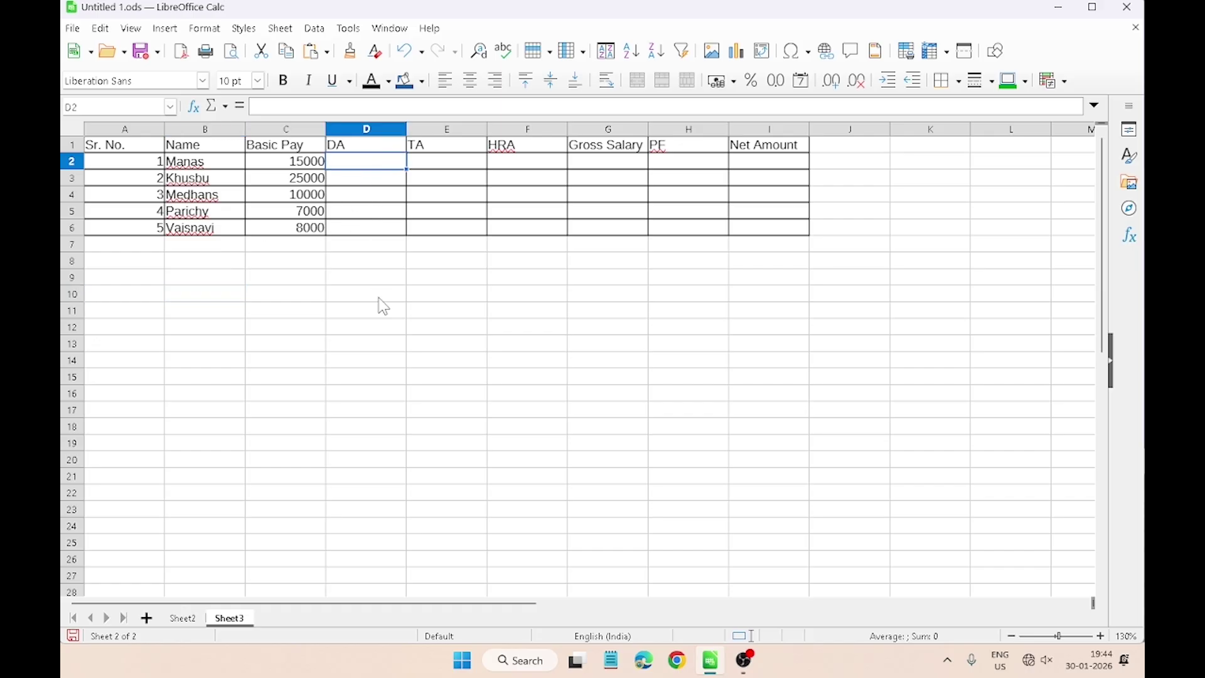
type("=")
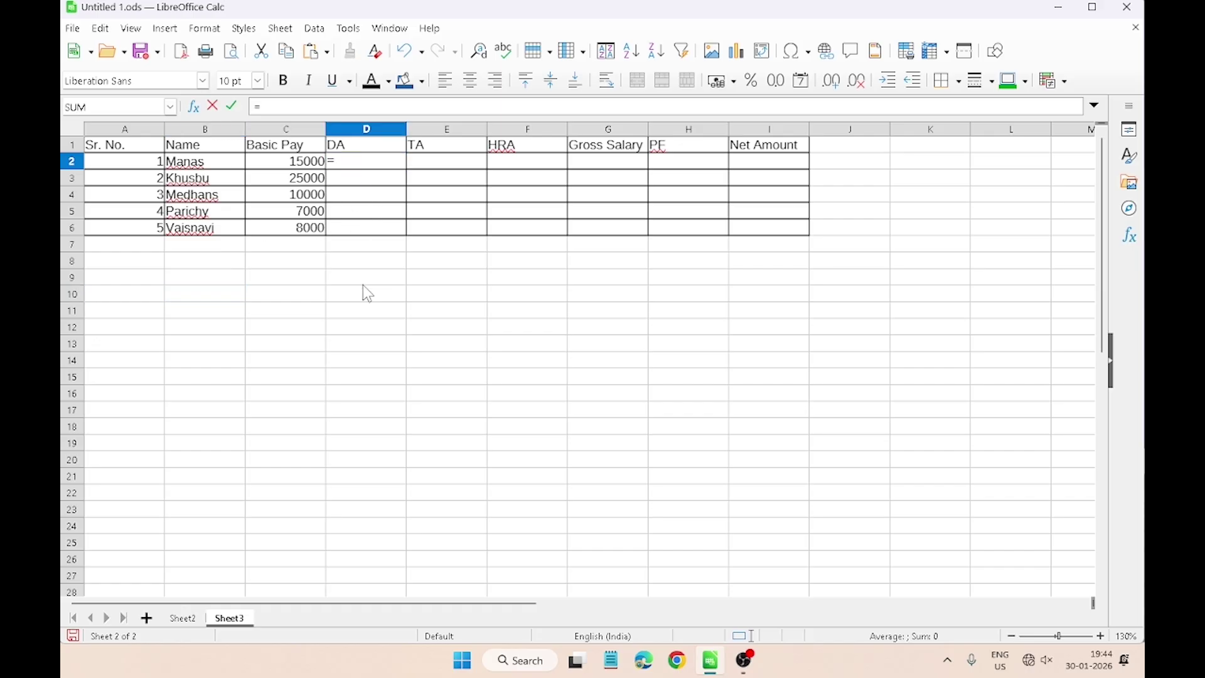
left_click(307, 168)
type("*10")
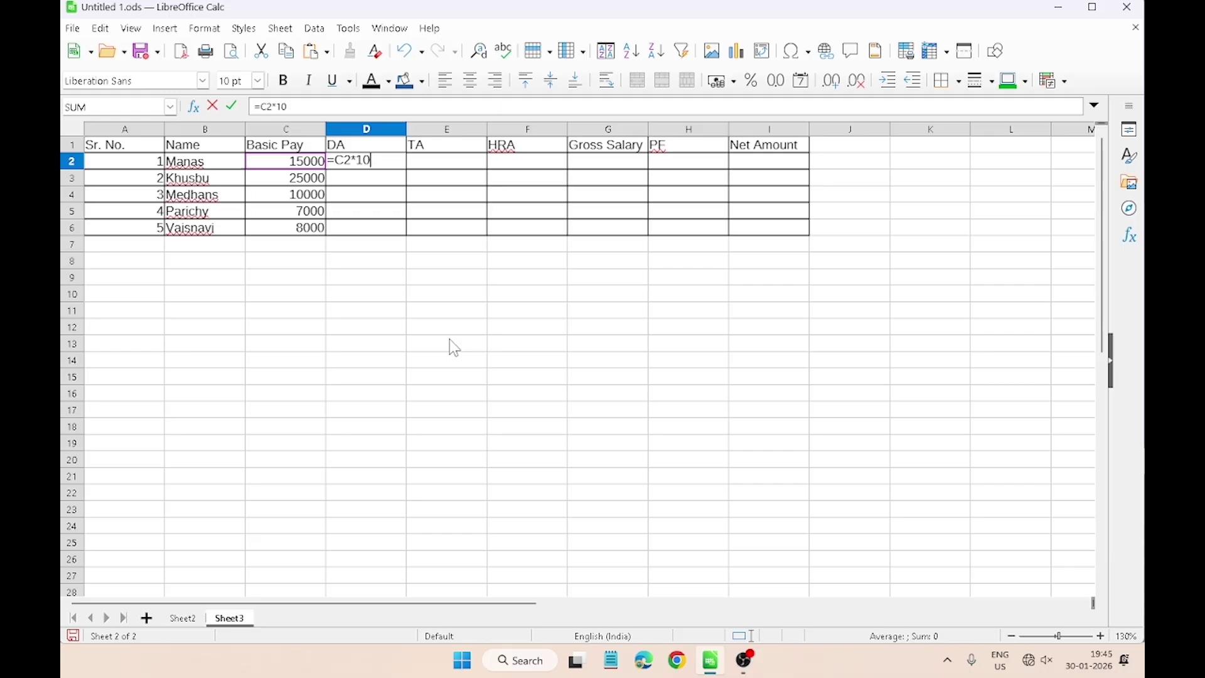
type("%")
key("Return")
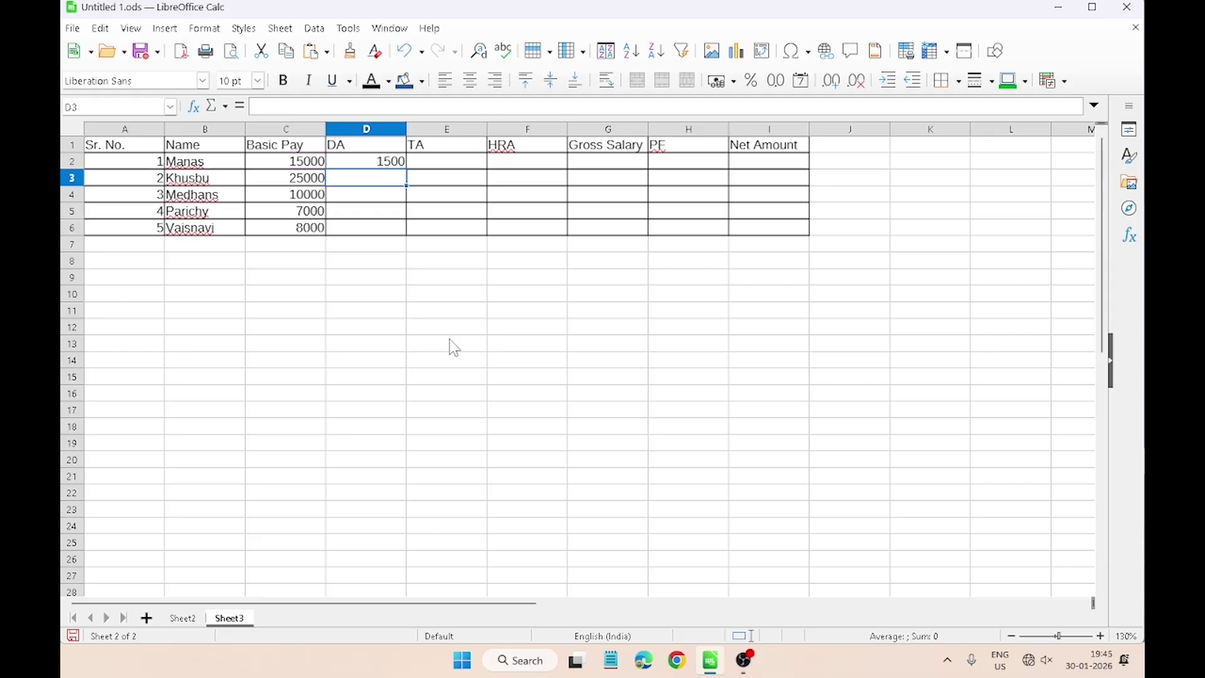
Step: Fill the DA formula down to D6, giving 1500, 2500, 1000, 700 and 800
left_click(374, 164)
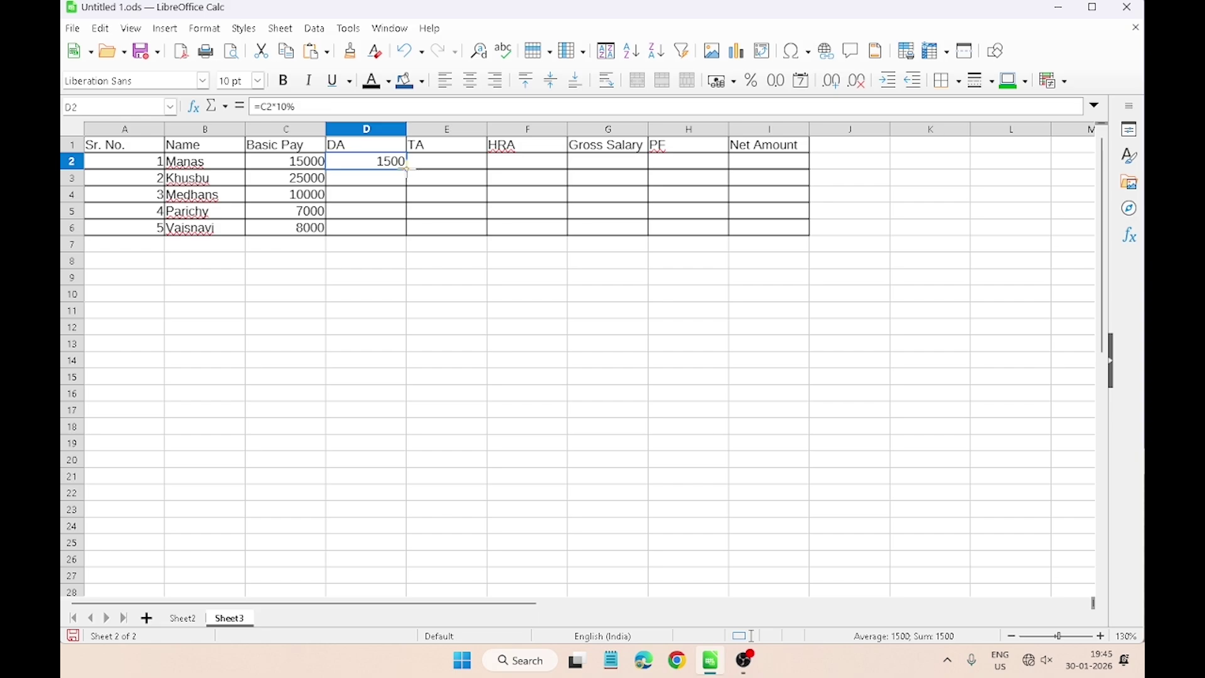
left_click(391, 189)
left_click(388, 162)
left_click(347, 189)
left_click(358, 163)
left_click_drag(406, 166, 407, 236)
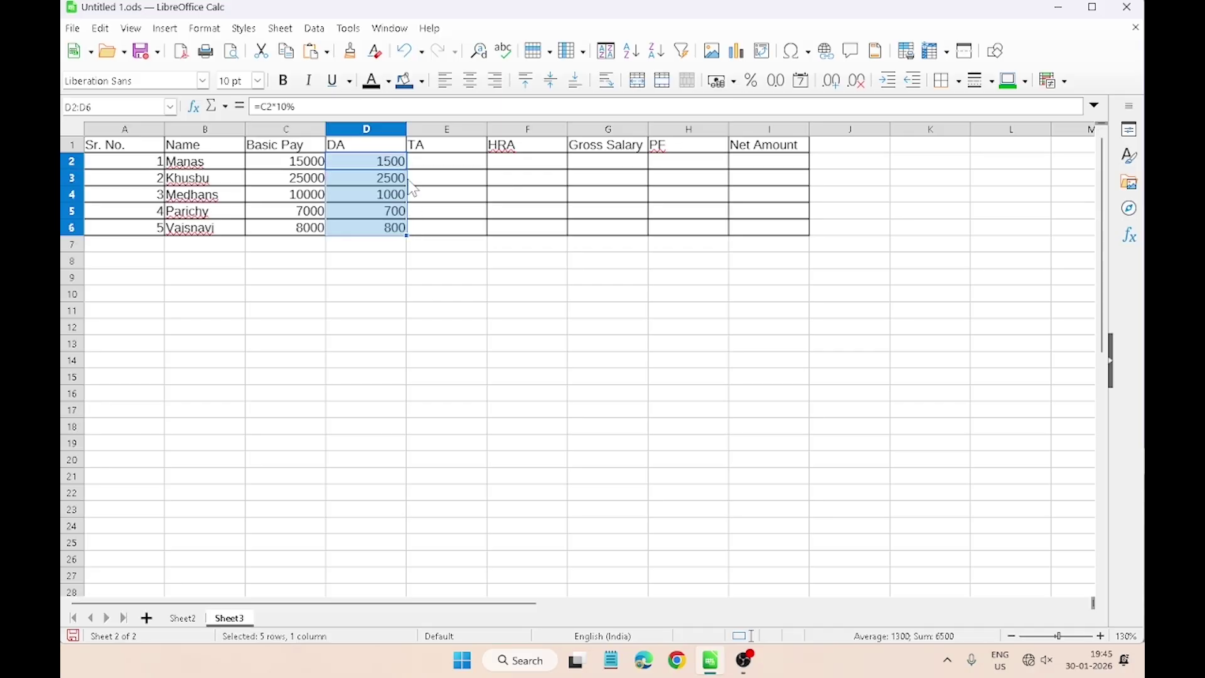
left_click(443, 165)
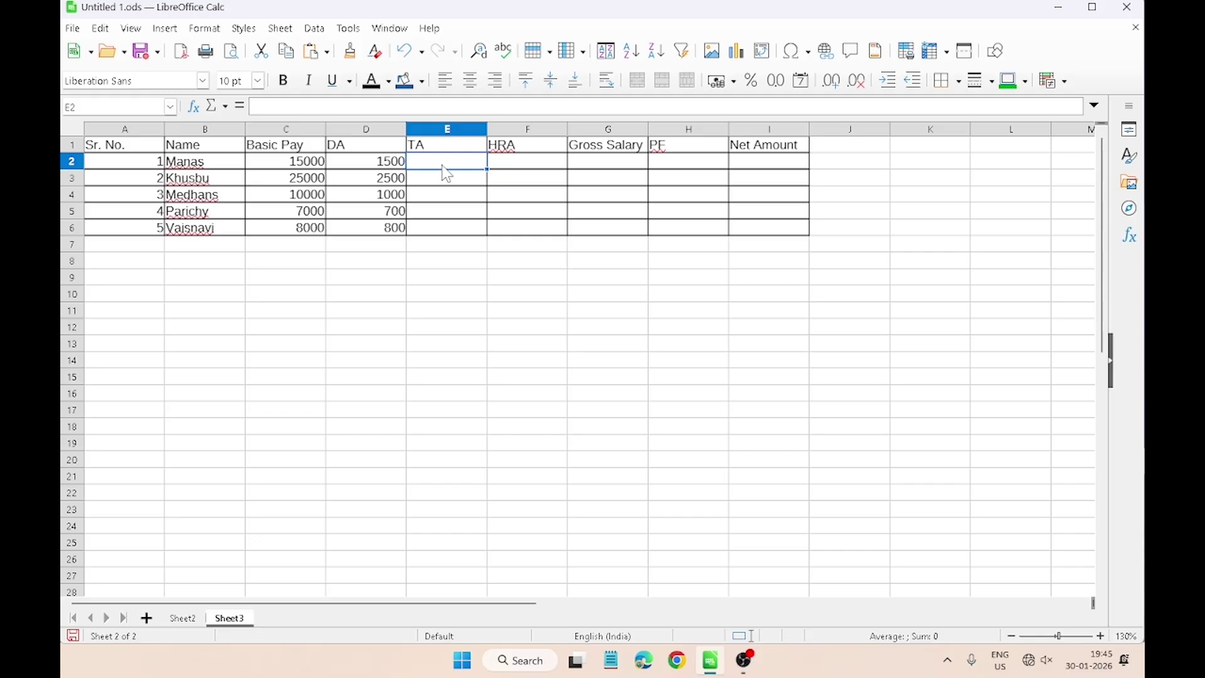
Step: Enter =(C2+D2)*5% in E2 and fill it to E6: 825, 1375, 550, 385, 440
type("=")
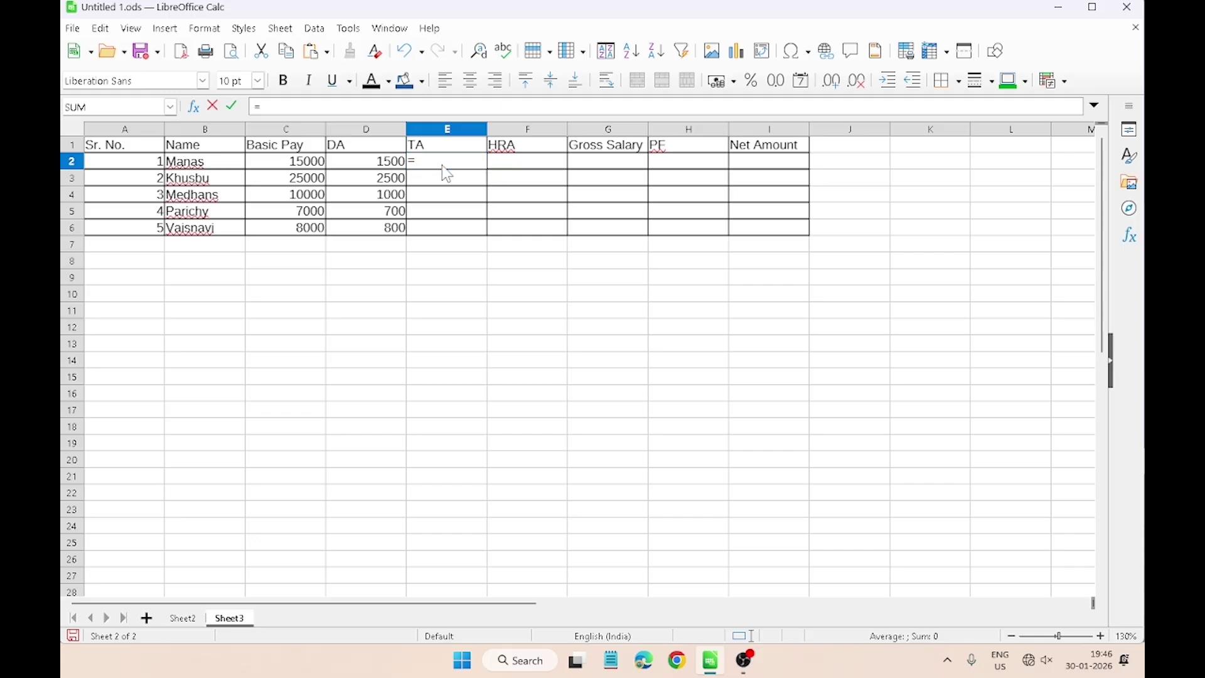
type("(")
left_click(304, 170)
type("+")
left_click(348, 166)
type(")*5%")
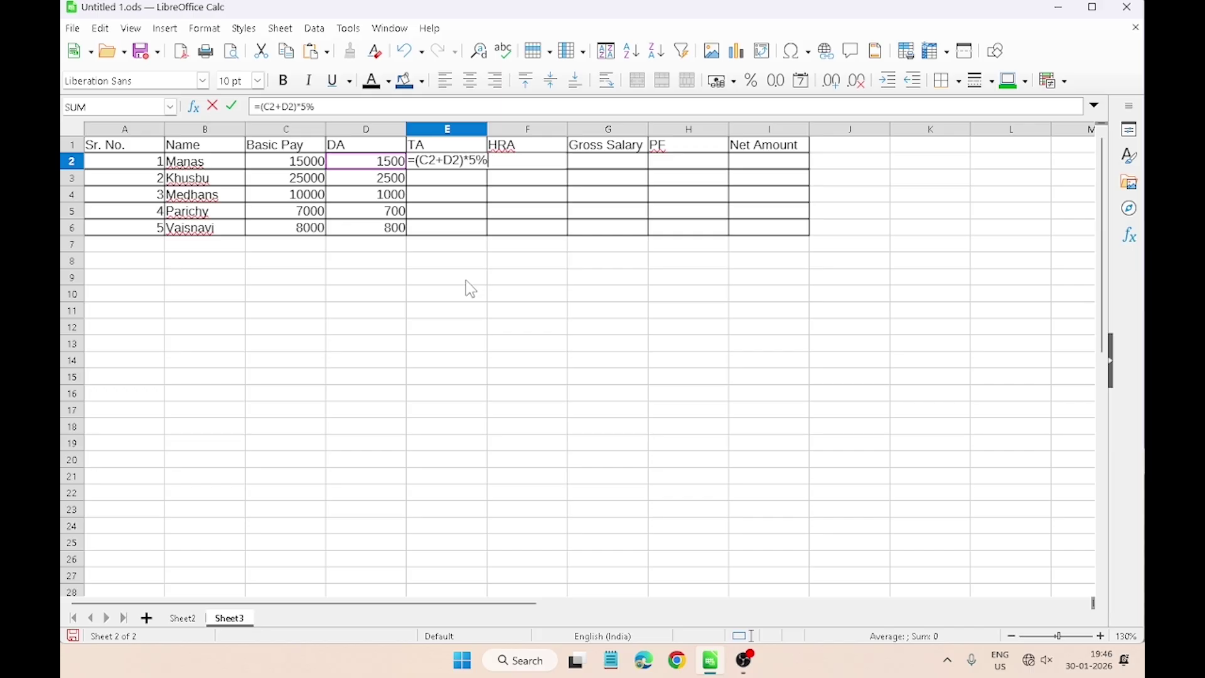
key("Return")
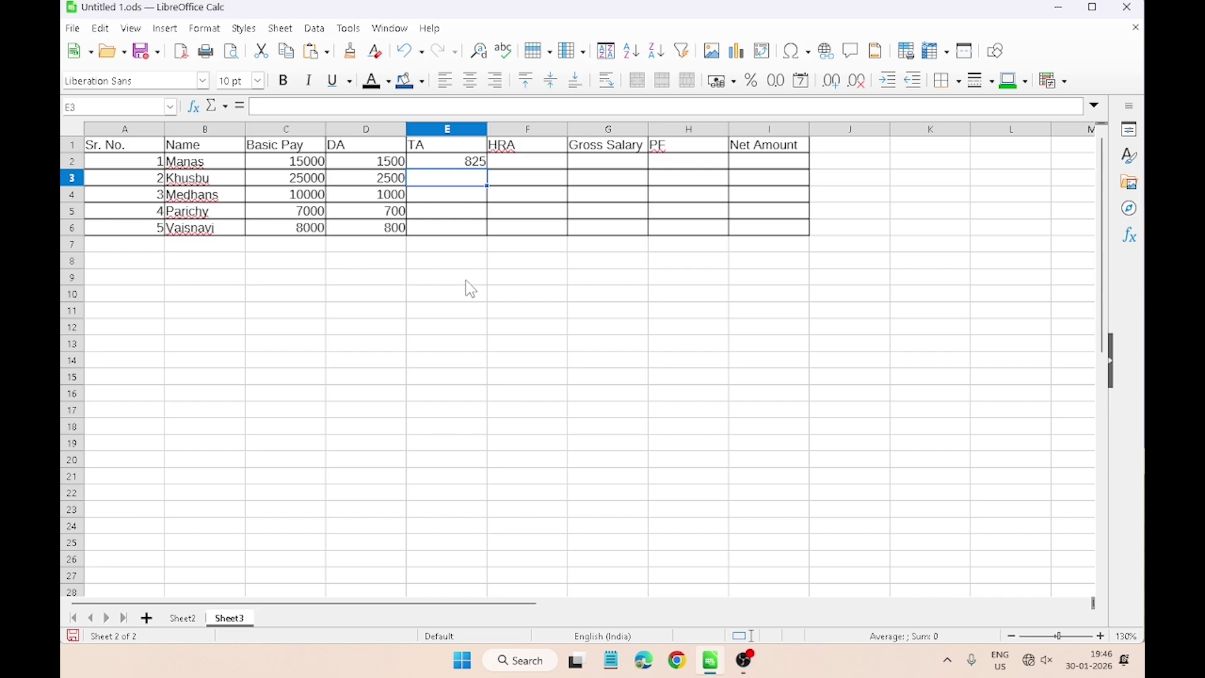
left_click(450, 161)
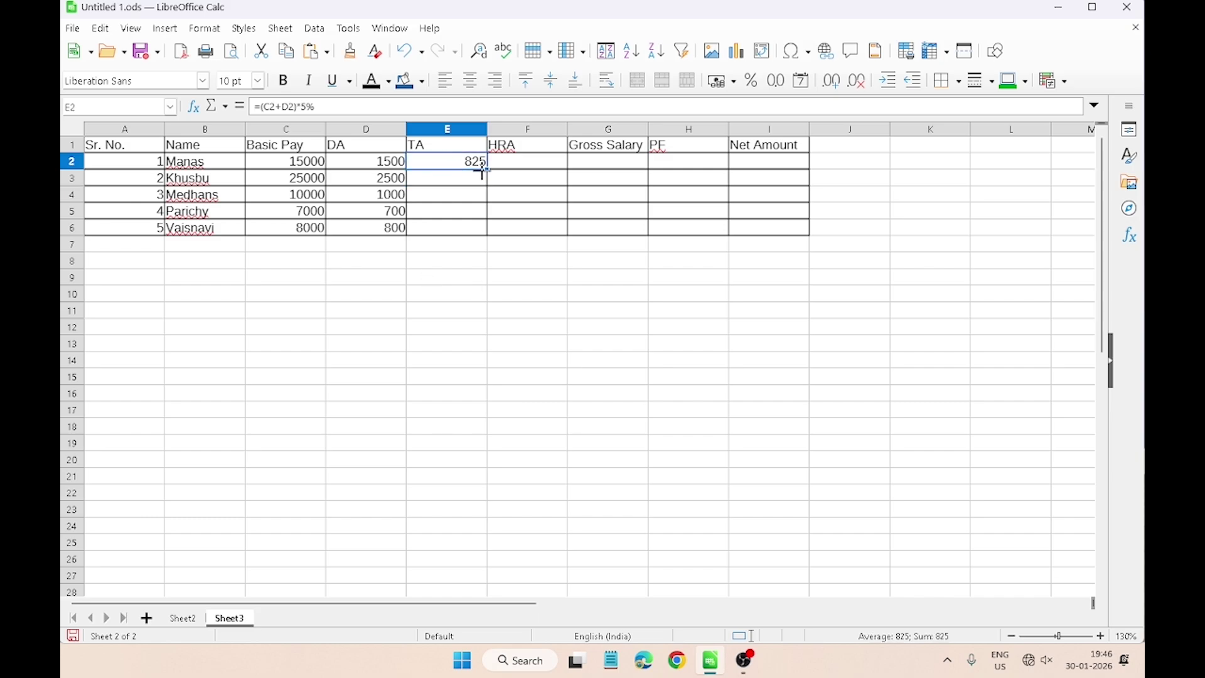
left_click_drag(483, 168, 487, 230)
Step: Enter 1500 as HRA in F2 through F6
left_click(532, 165)
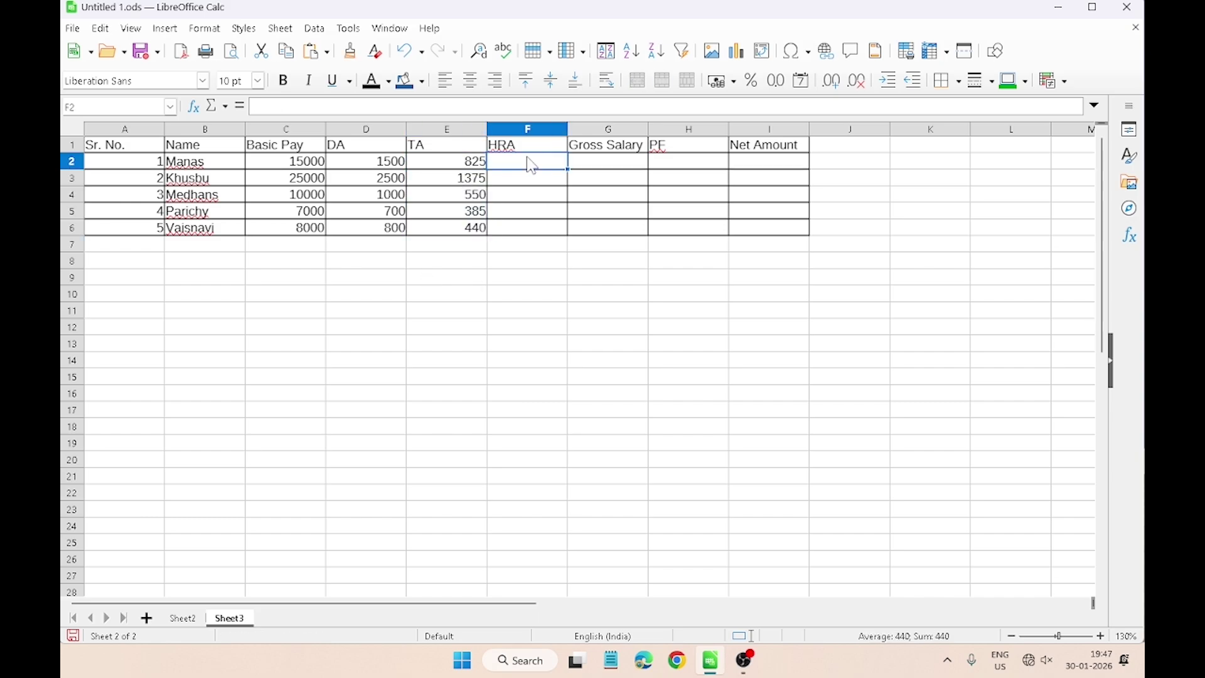
type("1500")
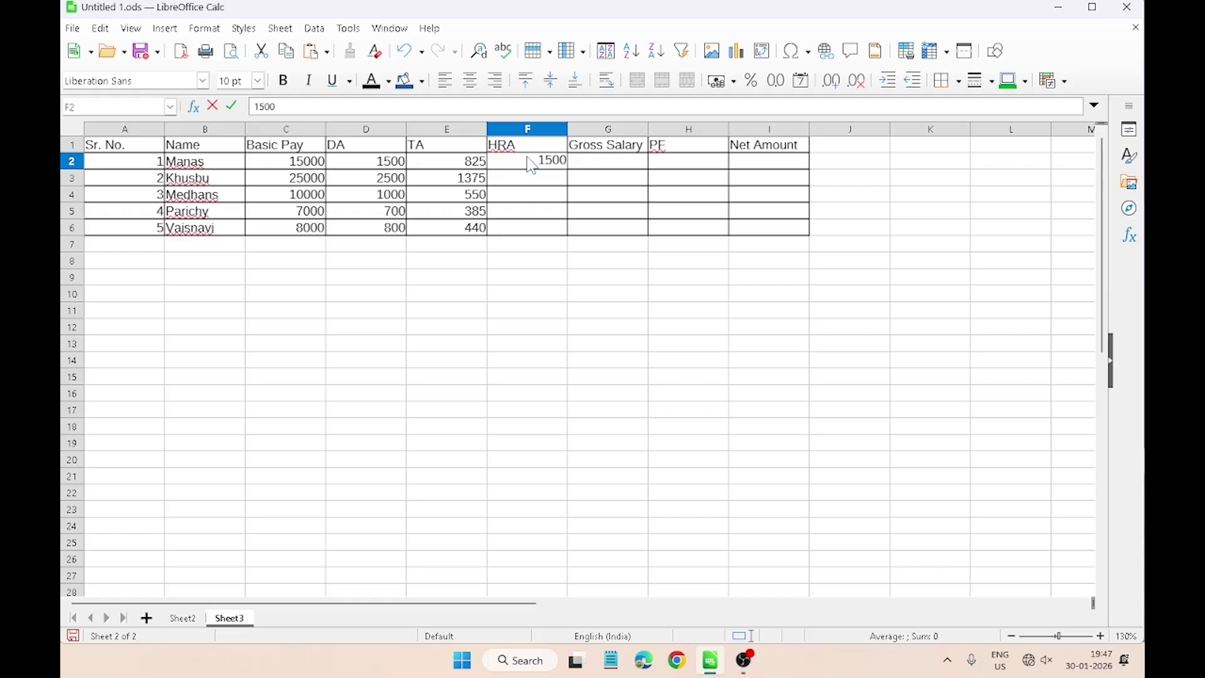
key("Return")
type("150")
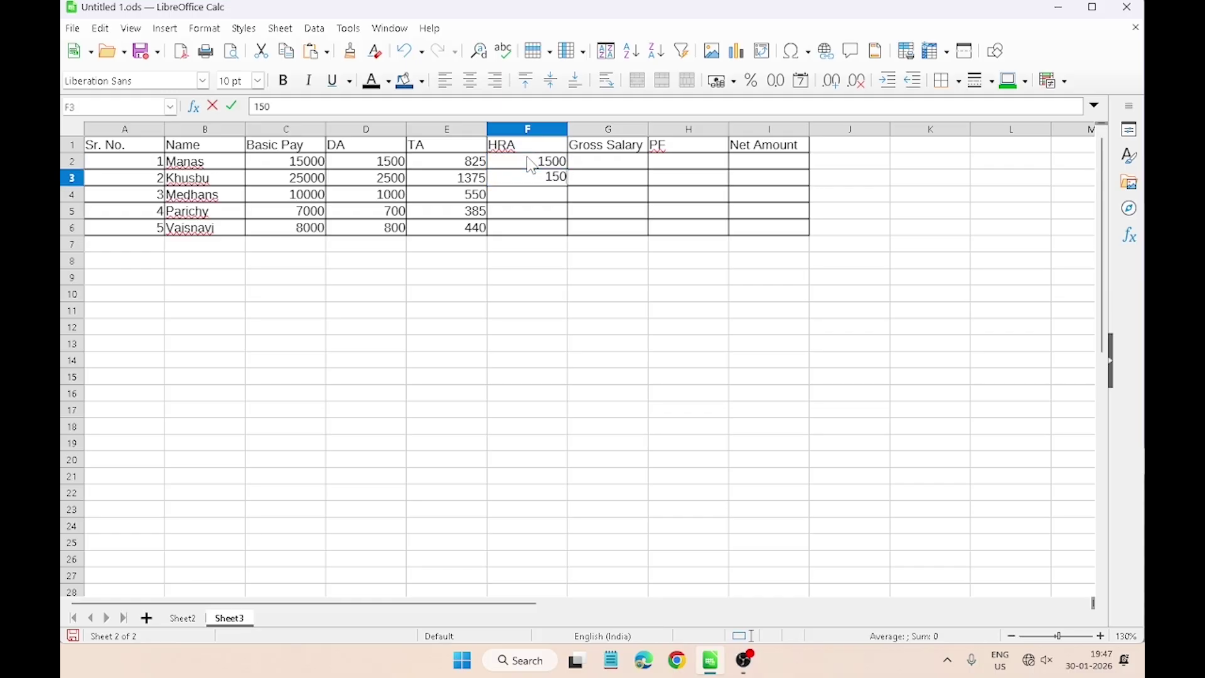
type("0")
left_click_drag(531, 166, 581, 232)
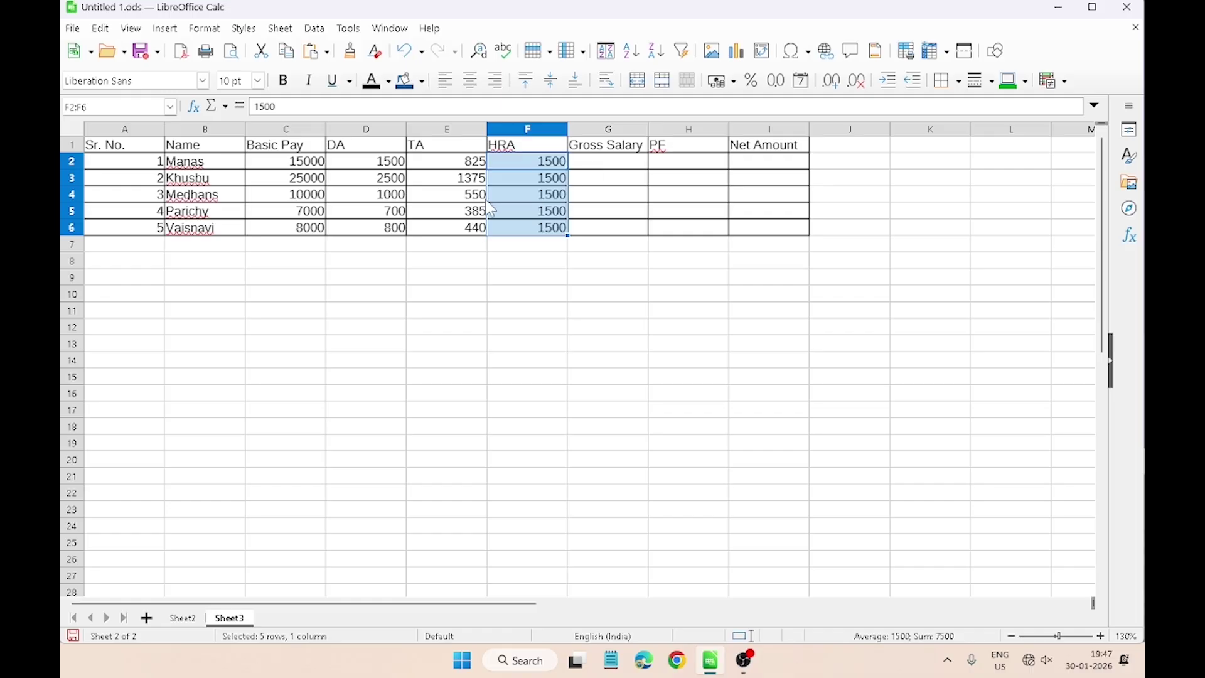
Step: Return to the question sheet and select the Gross Salary and PF=2000 instruction
left_click(526, 178)
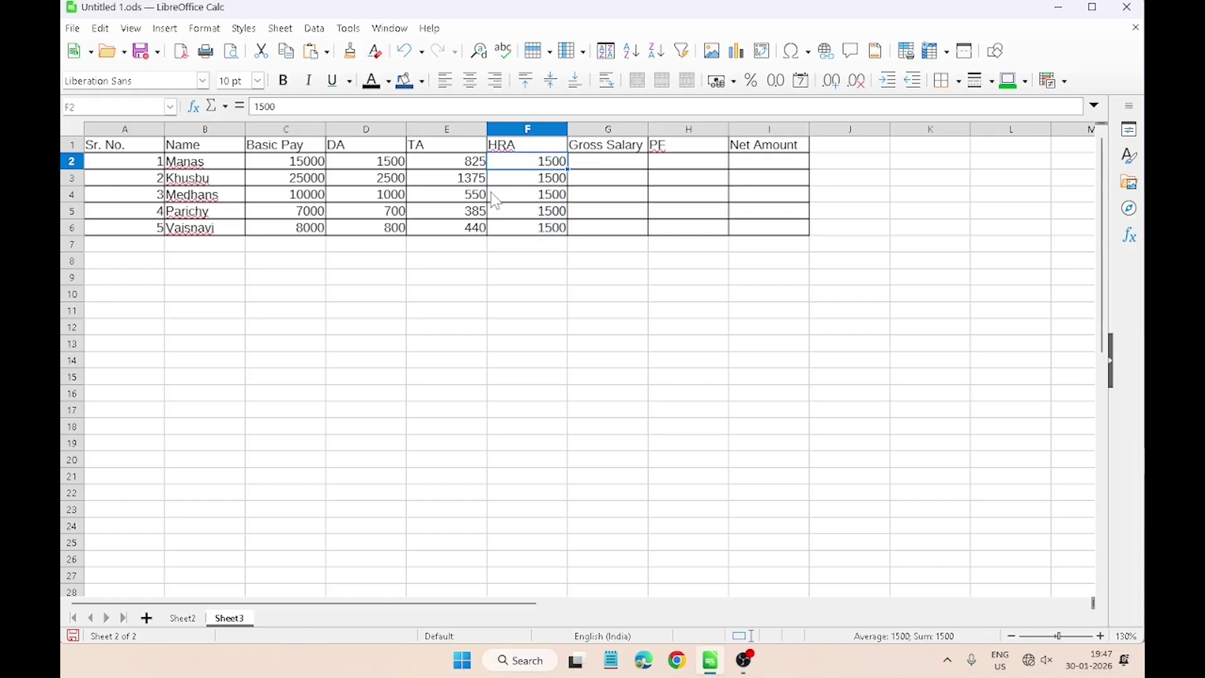
left_click(188, 619)
left_click(146, 459)
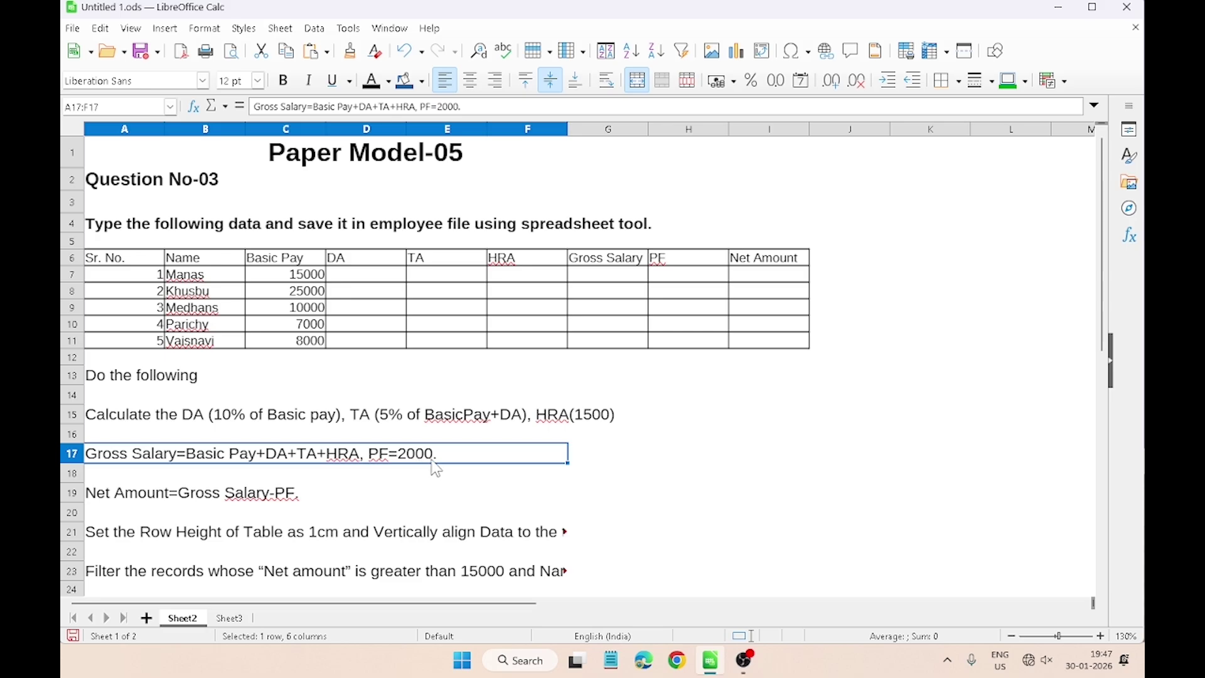
Step: Enter =C2+D2+E2+F2 in G2 on Sheet3 as the first employee's Gross Salary
key("ctrl+Page_Down")
left_click(605, 166)
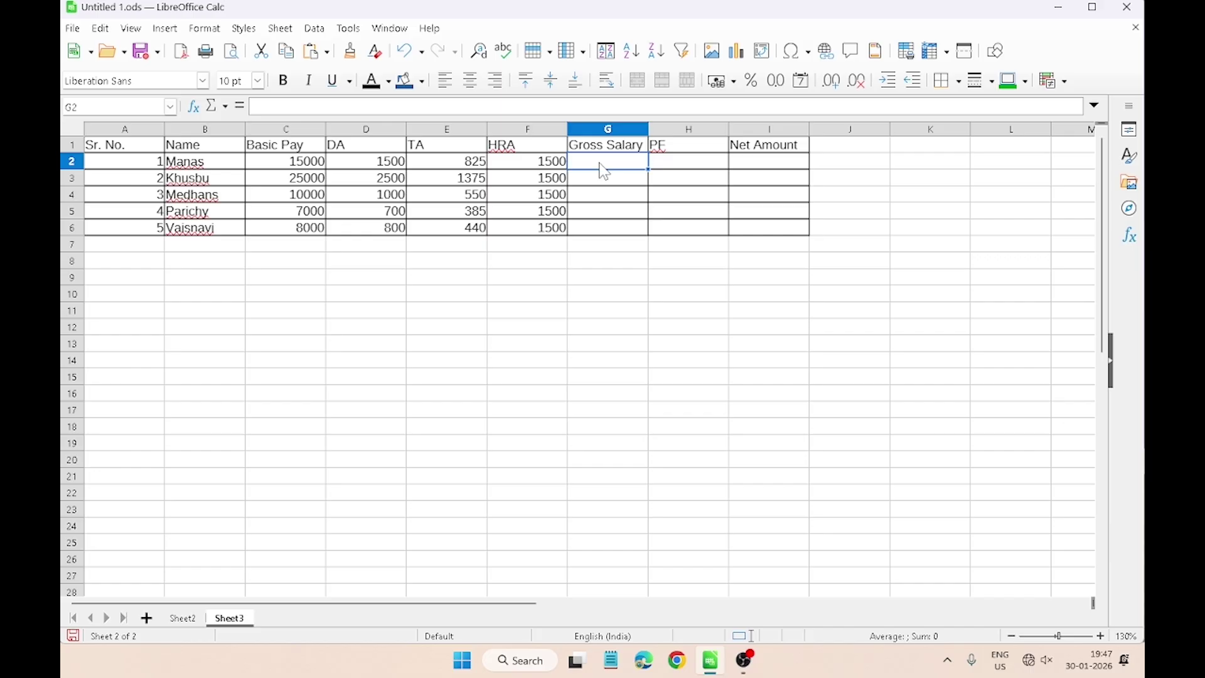
type("=")
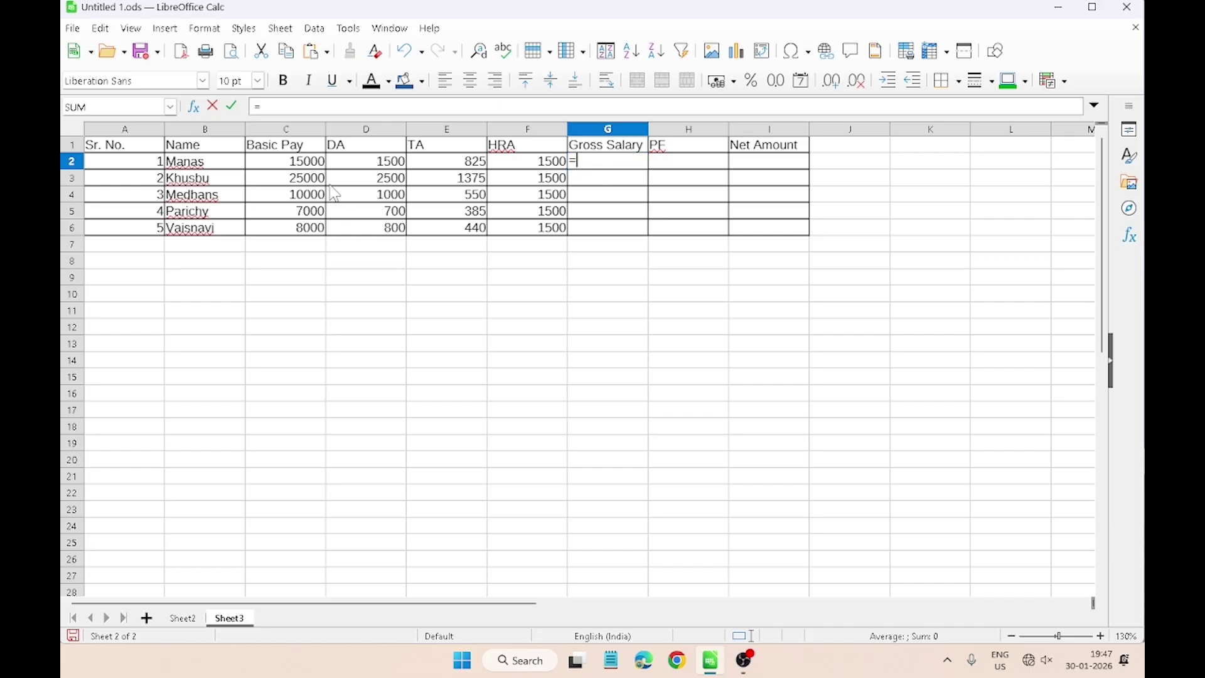
left_click(312, 165)
type("+")
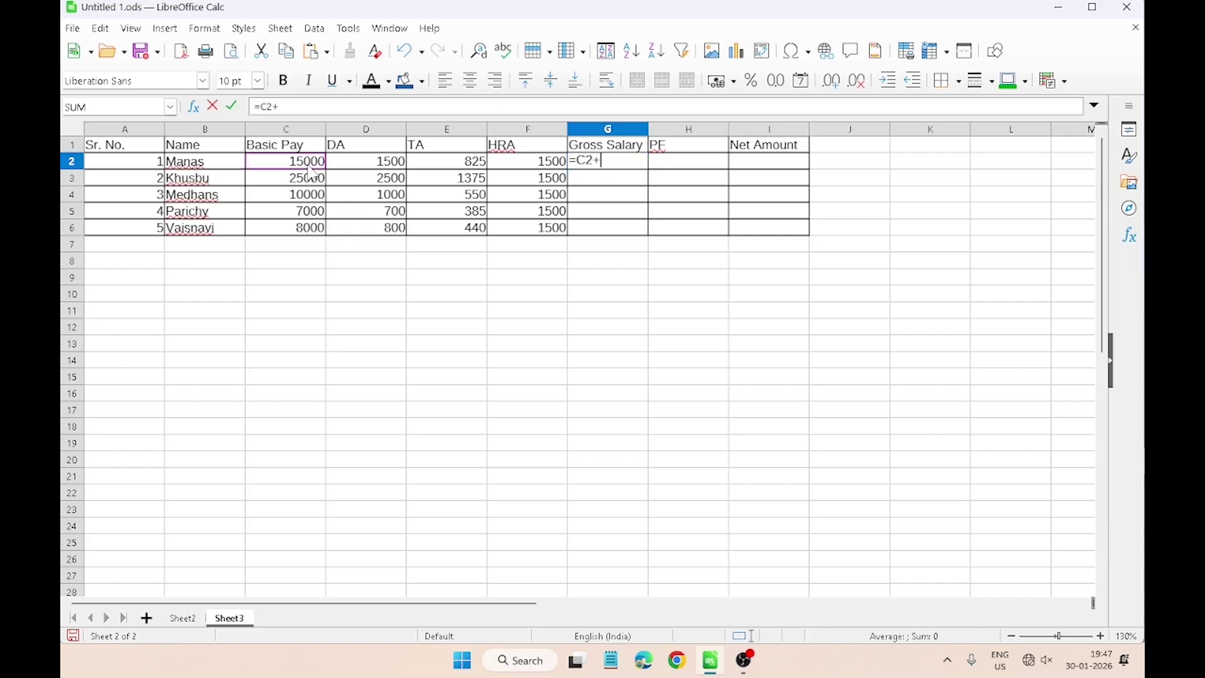
left_click(344, 162)
type("+")
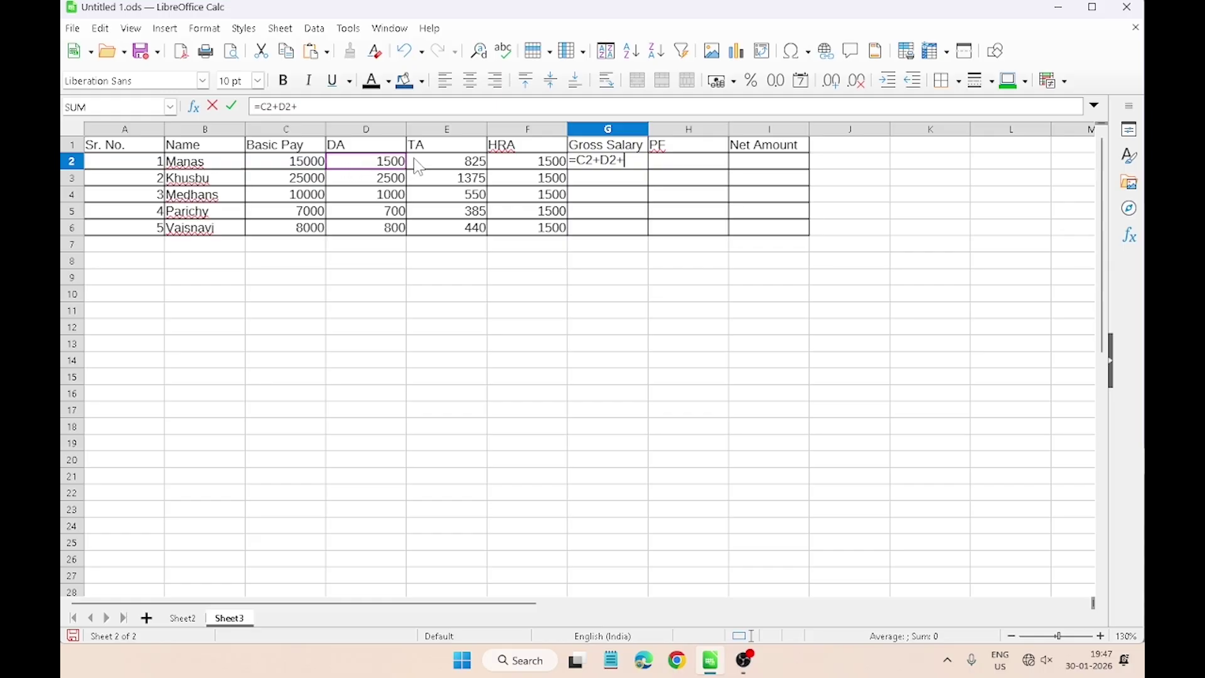
left_click(427, 166)
type("+")
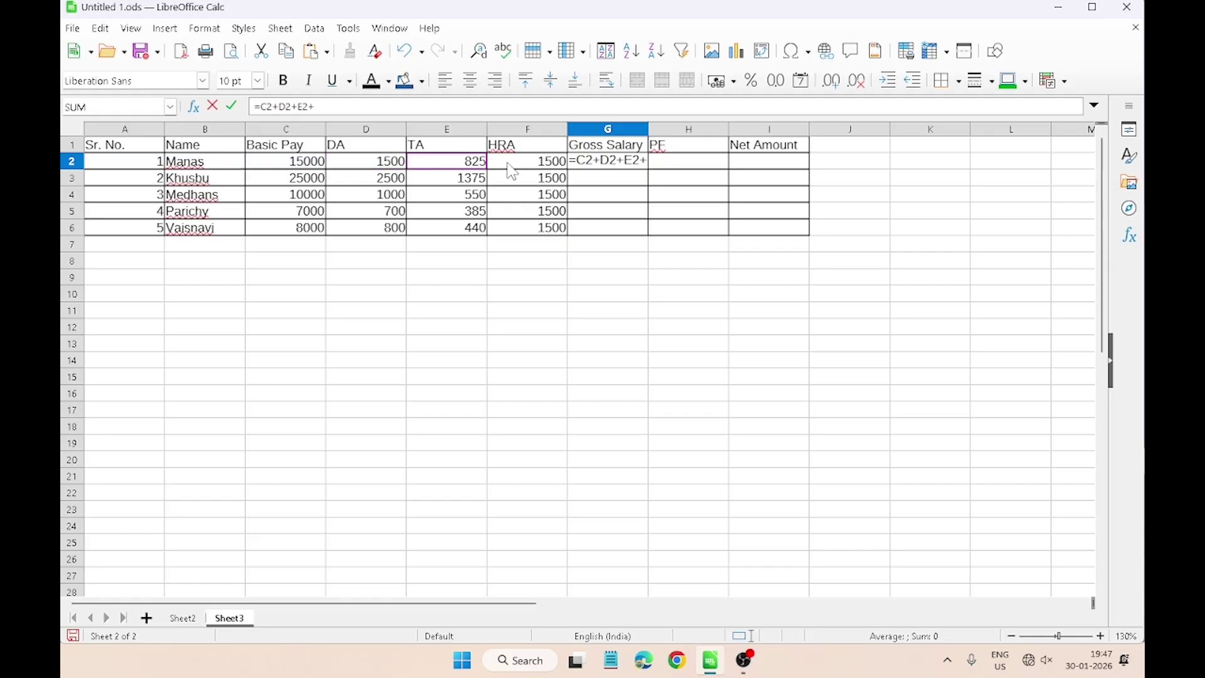
left_click(512, 167)
key("Return")
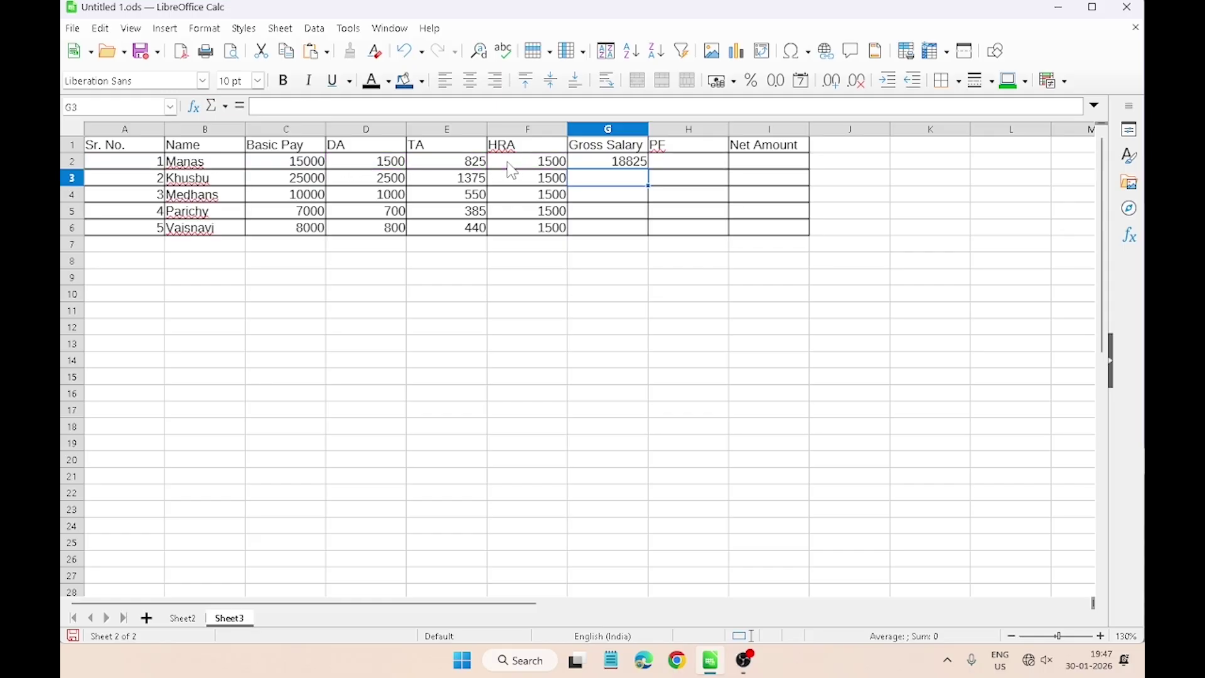
Step: Fill the Gross Salary formula down to G6, giving 18825, 30375, 13050, 9585 and 10740
left_click(618, 163)
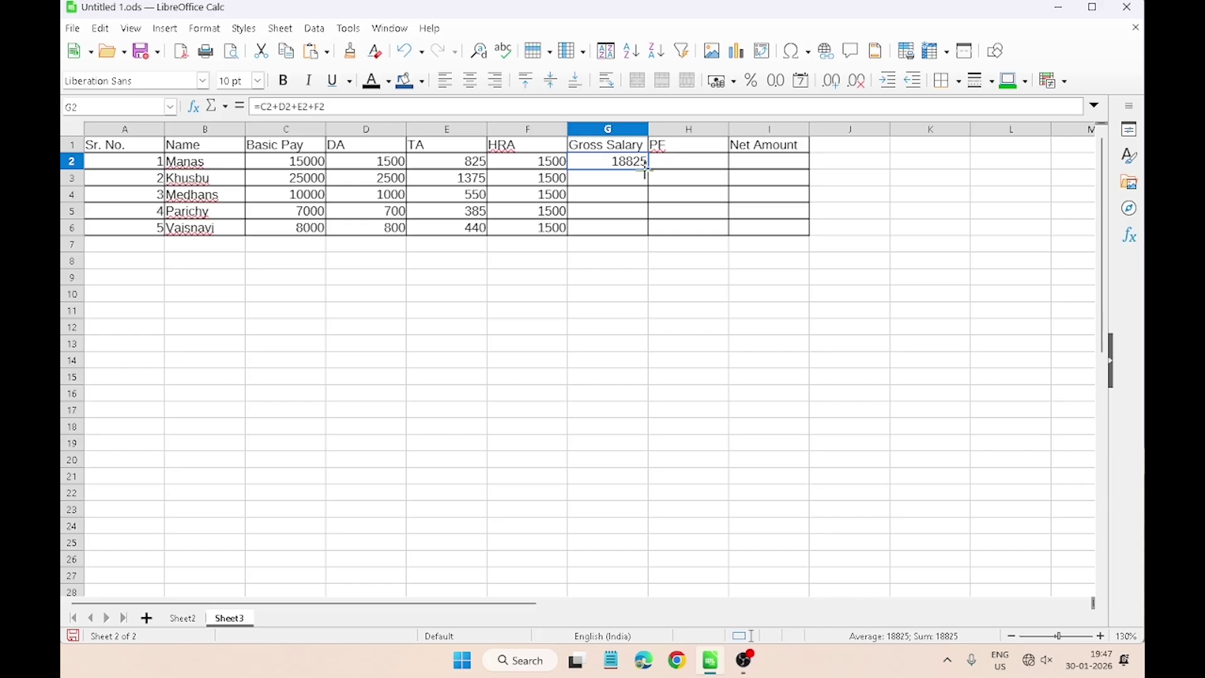
left_click_drag(646, 168, 648, 232)
left_click(681, 167)
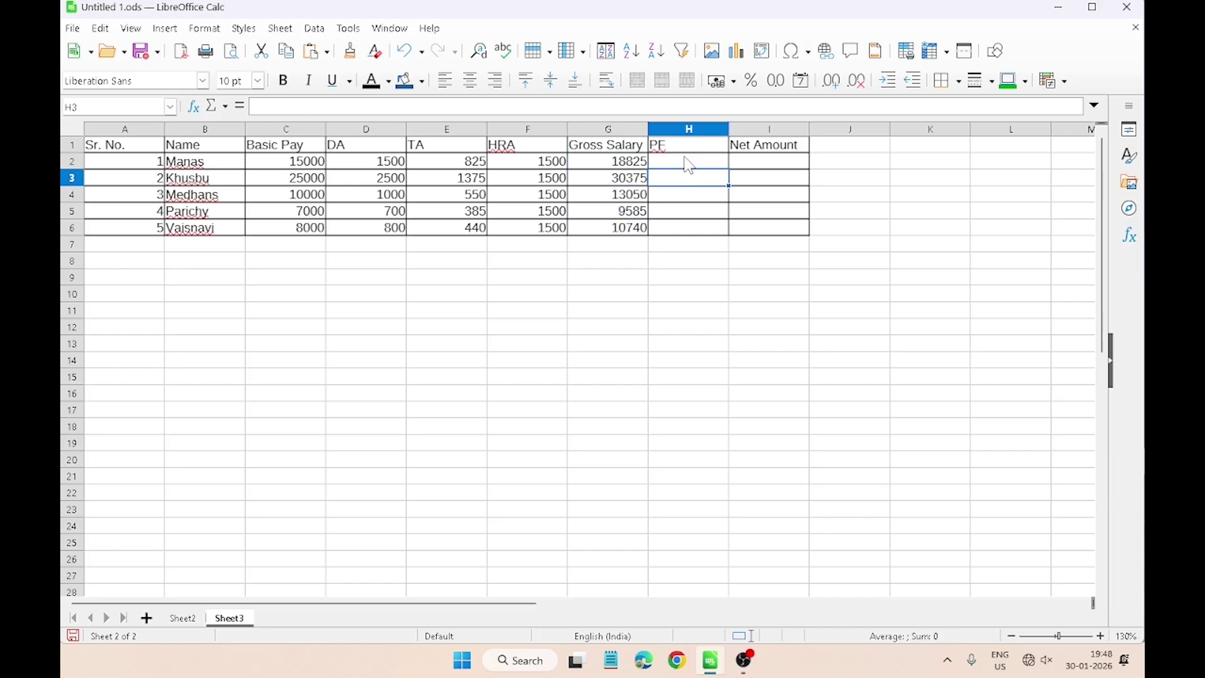
Step: Enter PF 2000 in H2 through H6, then return to the Net Amount instruction
type("200")
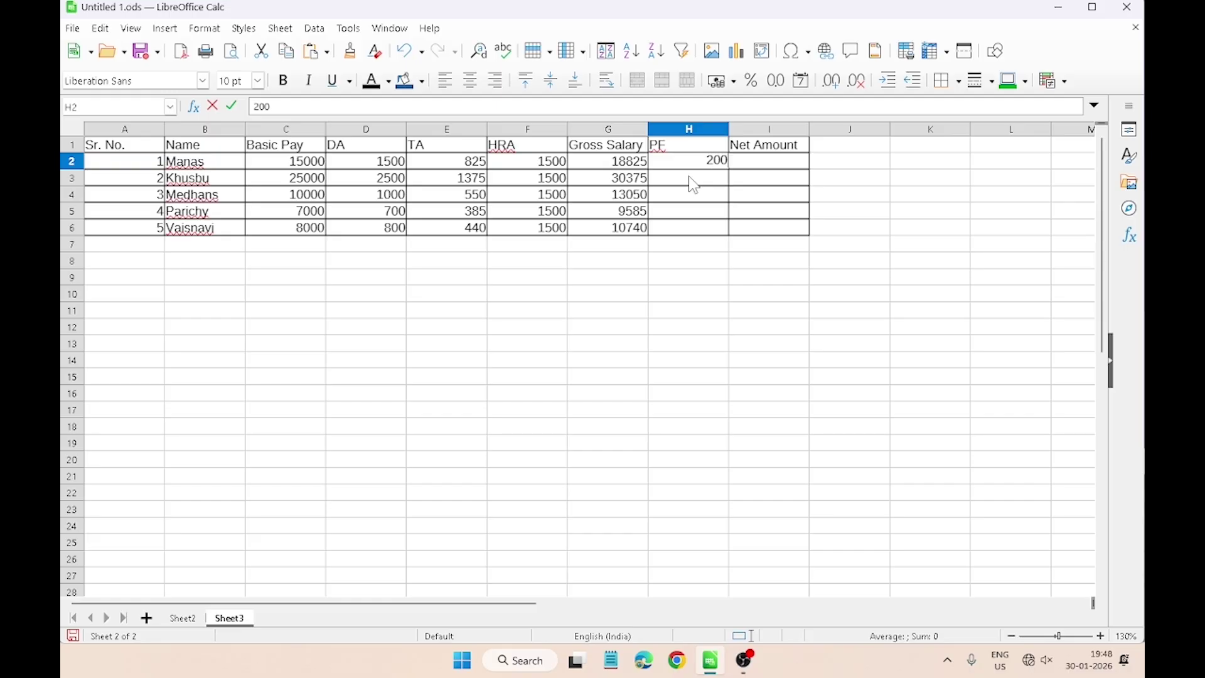
type("0")
key("Return")
type("2")
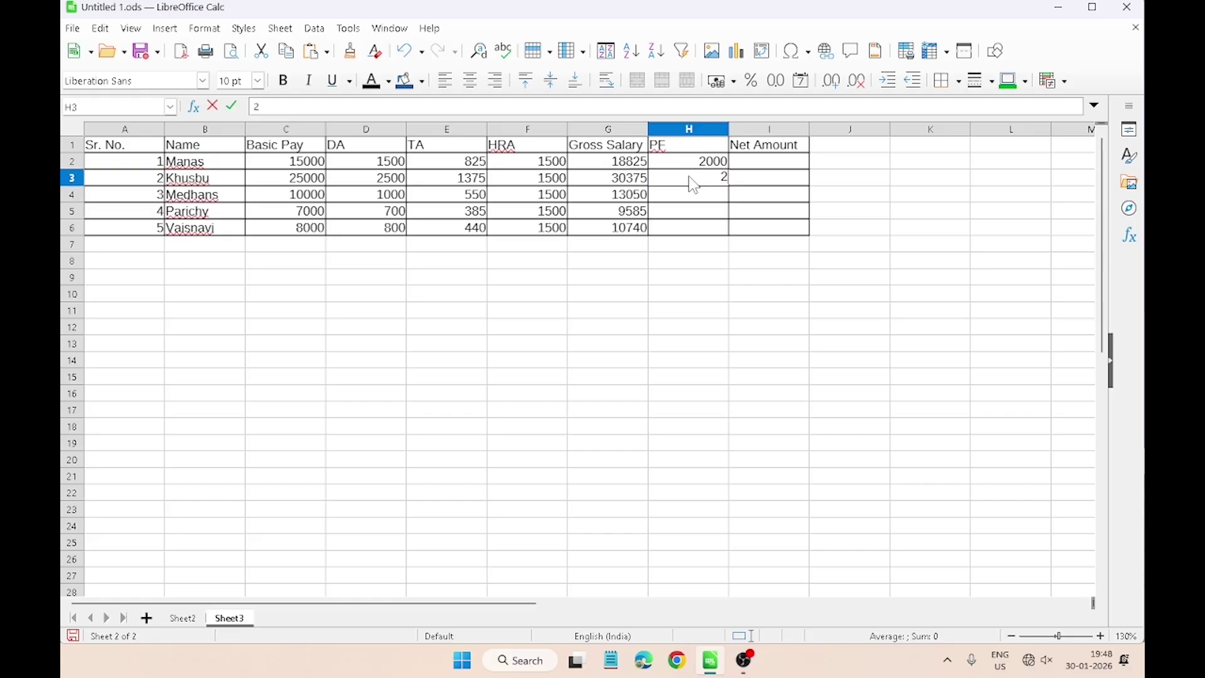
type("000")
key("Return")
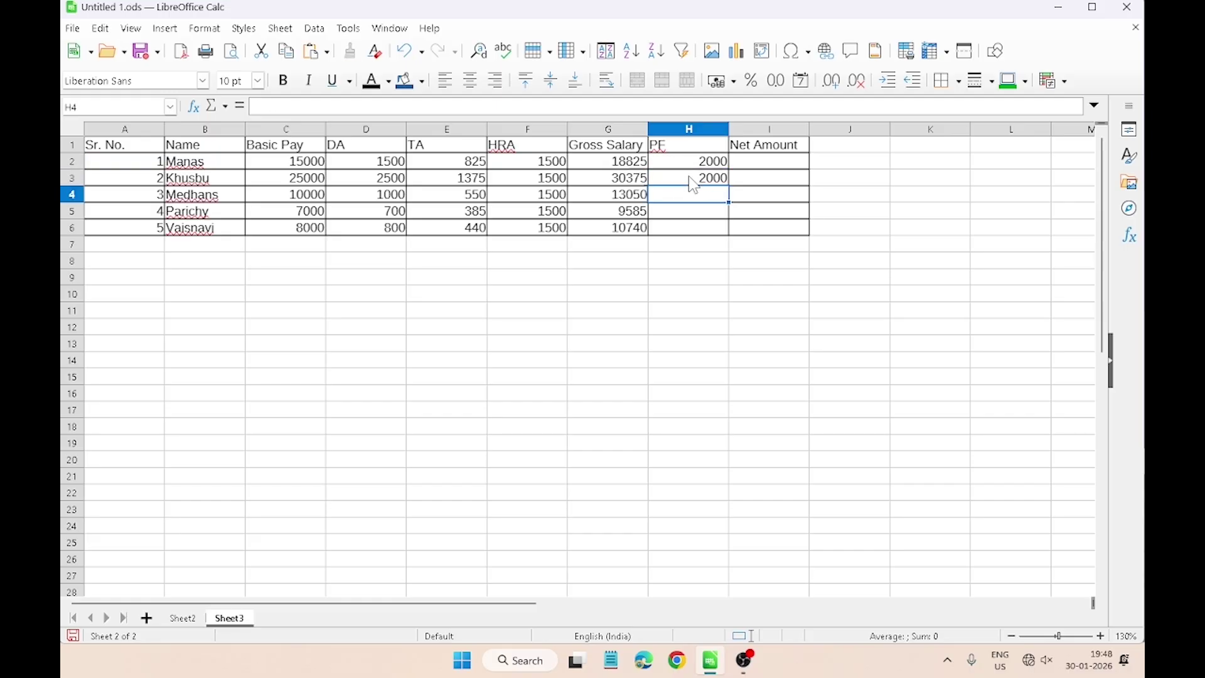
type("20")
type("00")
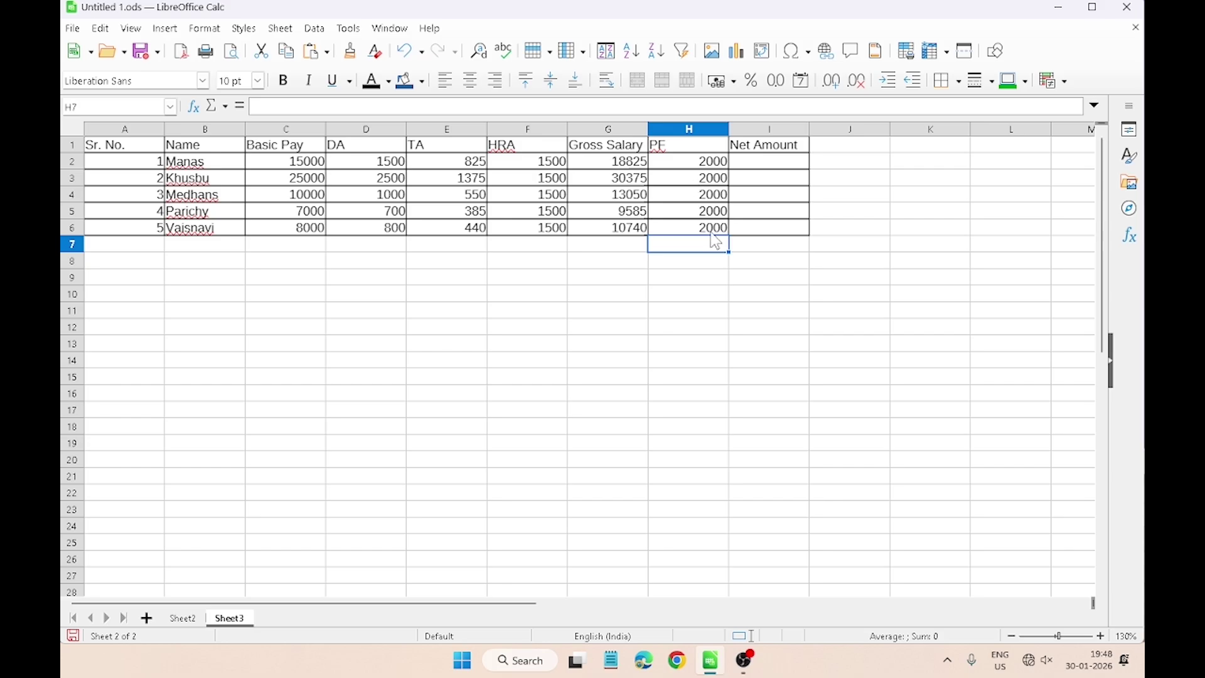
left_click(644, 248)
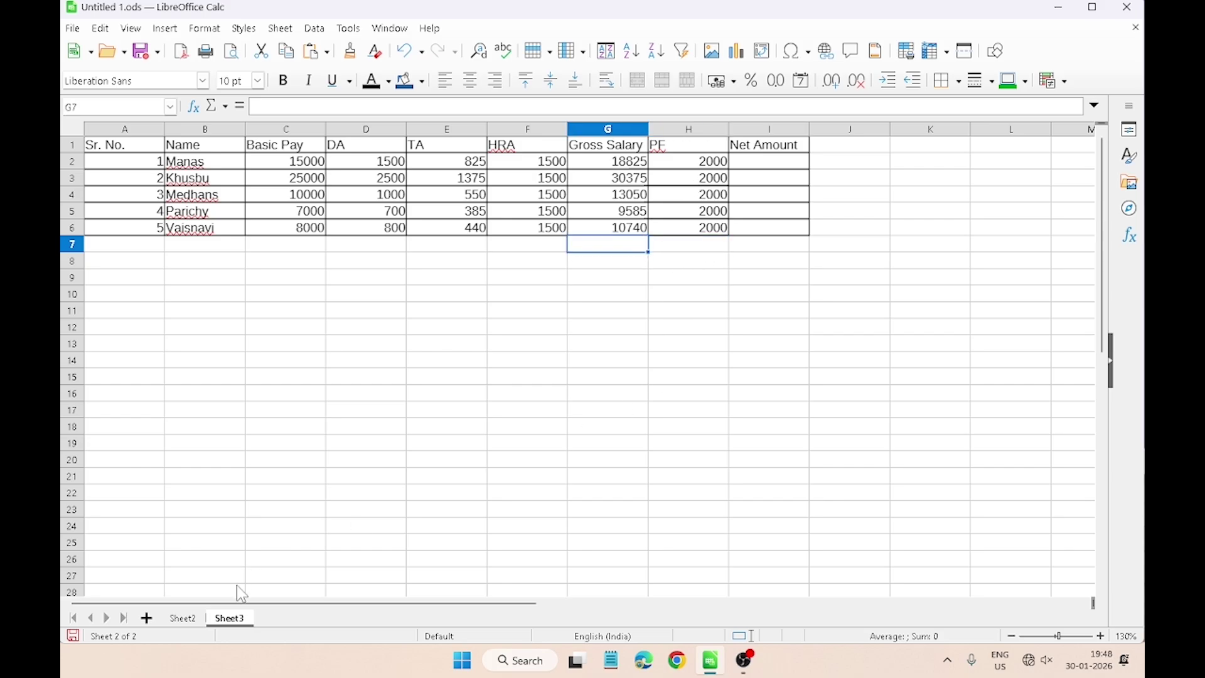
left_click(182, 618)
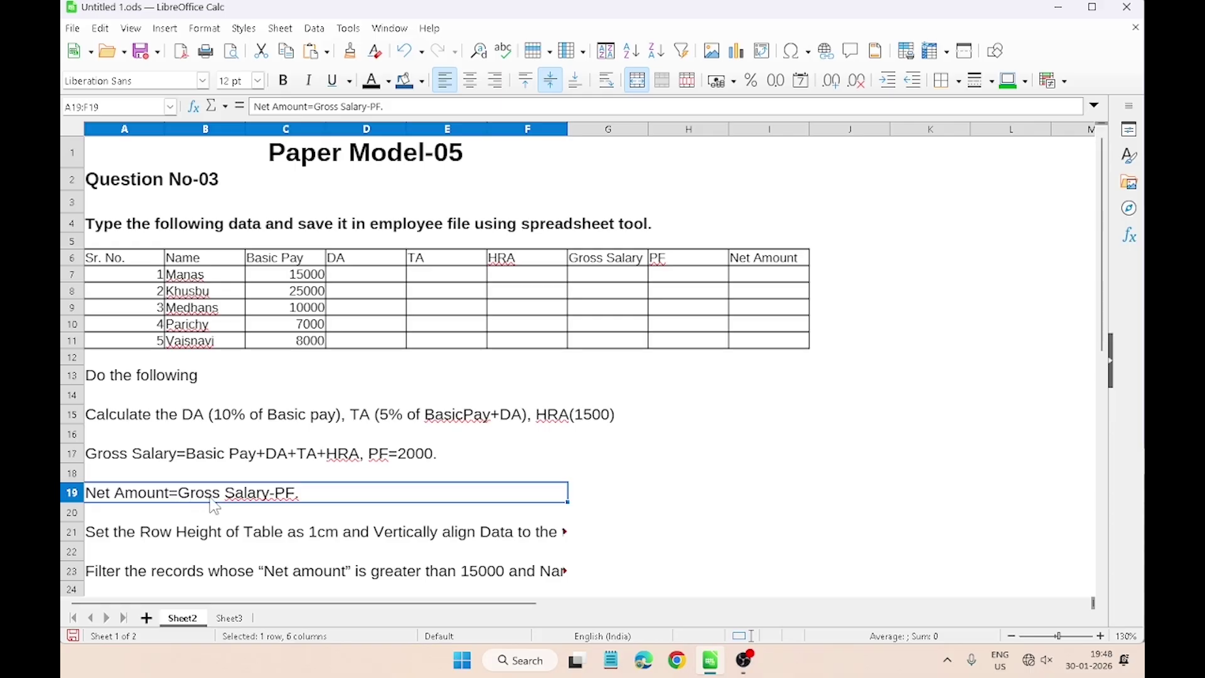
Step: Enter =G2-H2 in I2 on Sheet3 as the first employee's Net Amount
left_click(229, 619)
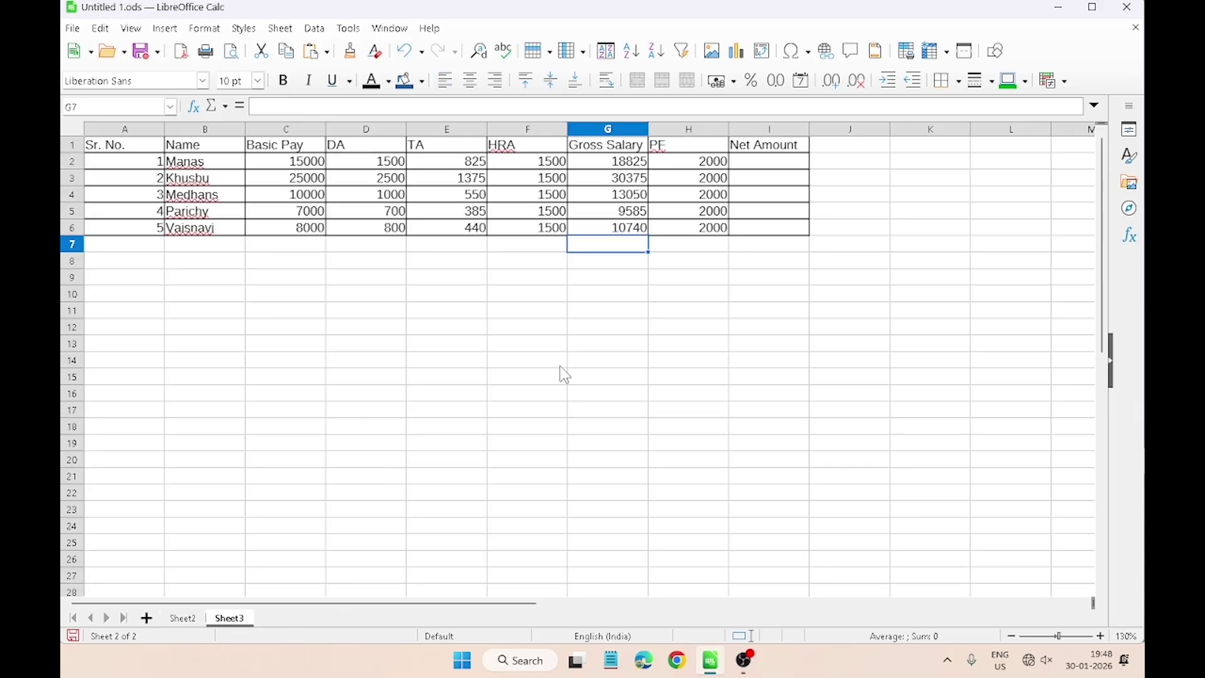
left_click(689, 277)
left_click(779, 166)
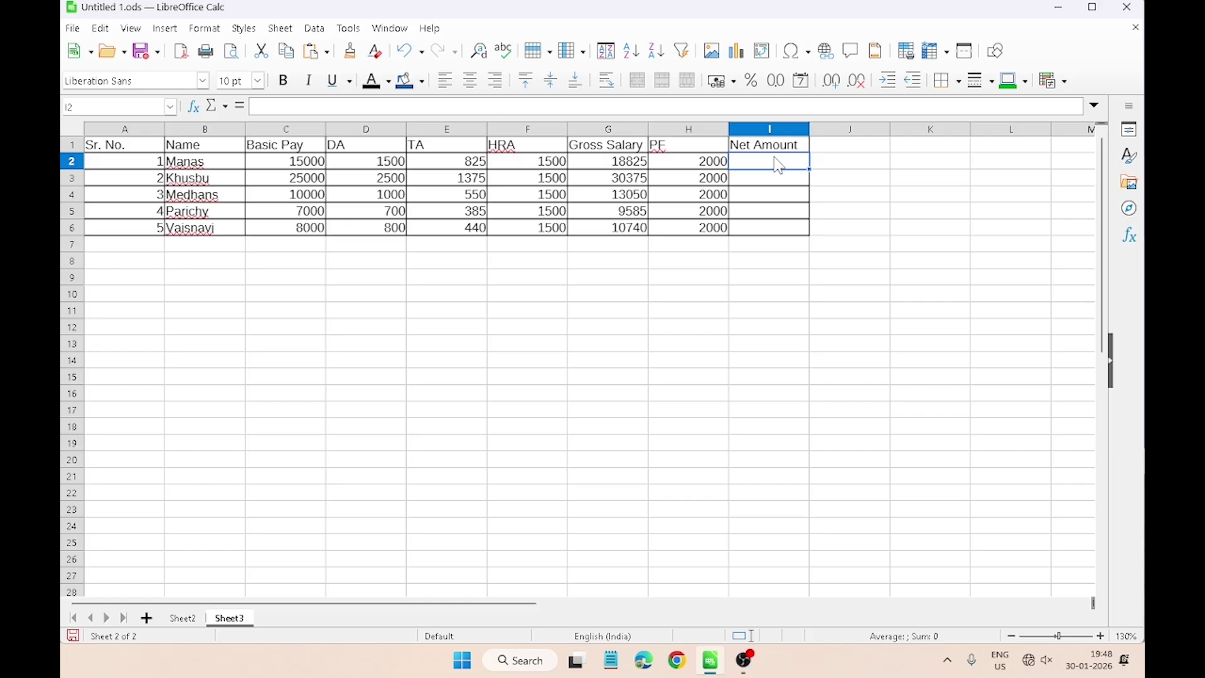
type("=")
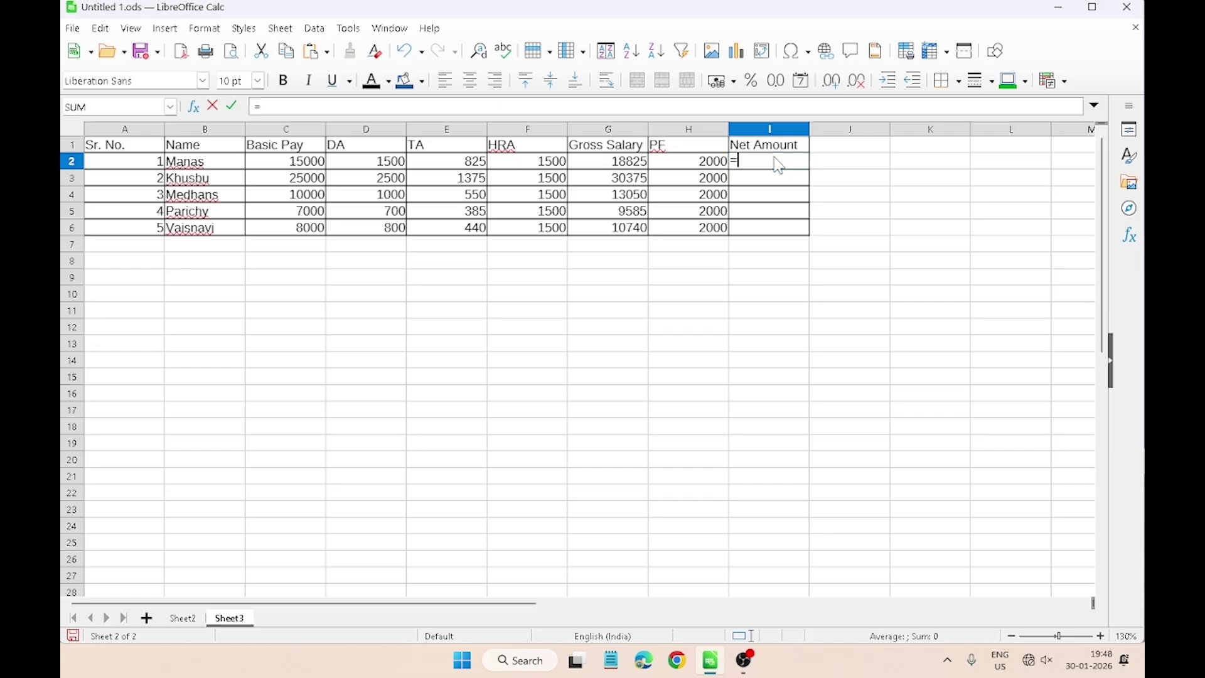
left_click(614, 166)
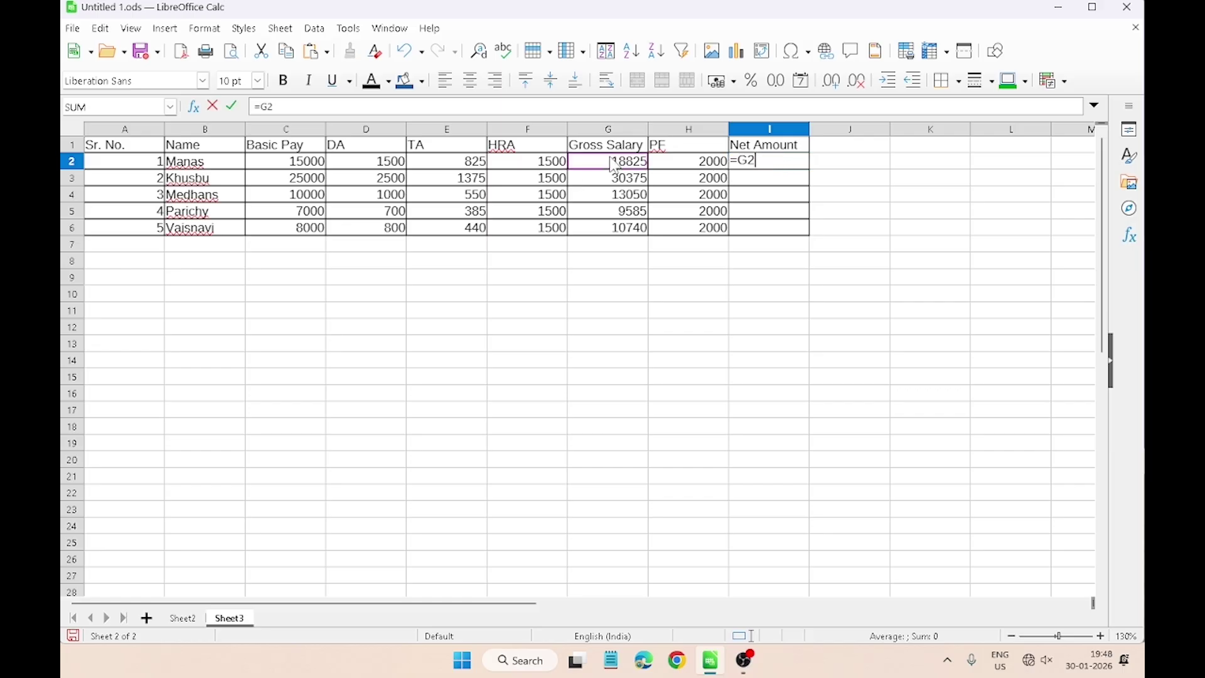
type("-")
left_click(679, 165)
key("Return")
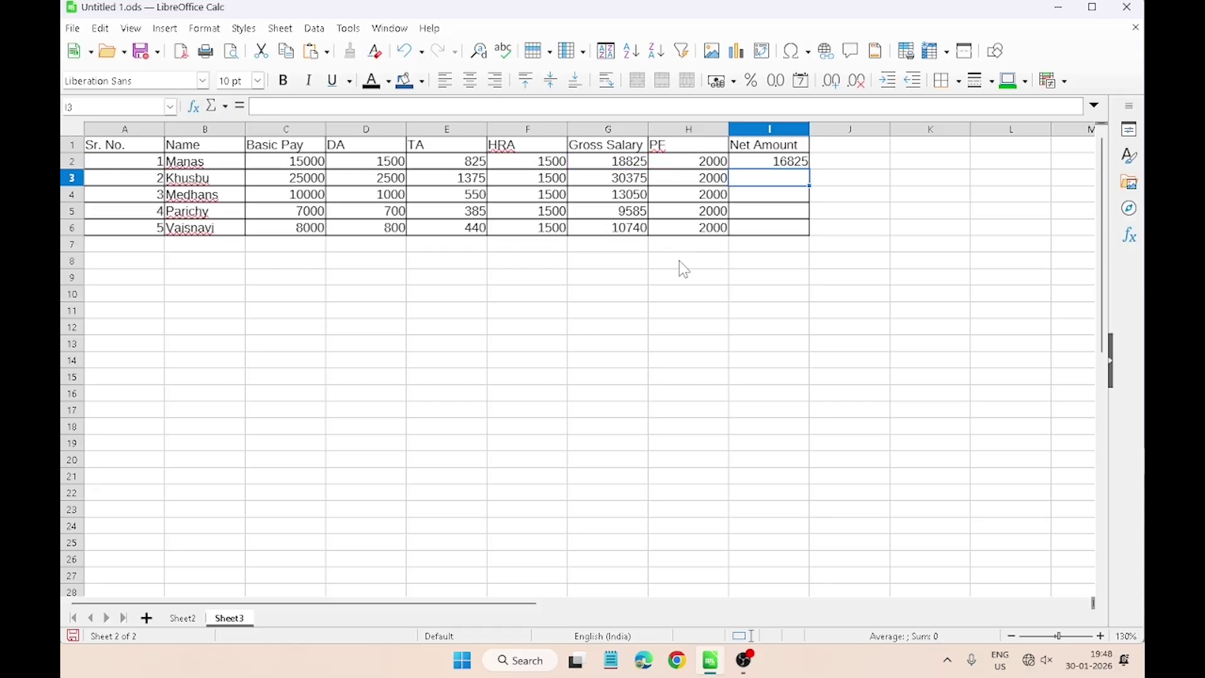
Step: Fill the Net Amount formula down to I6
left_click(794, 164)
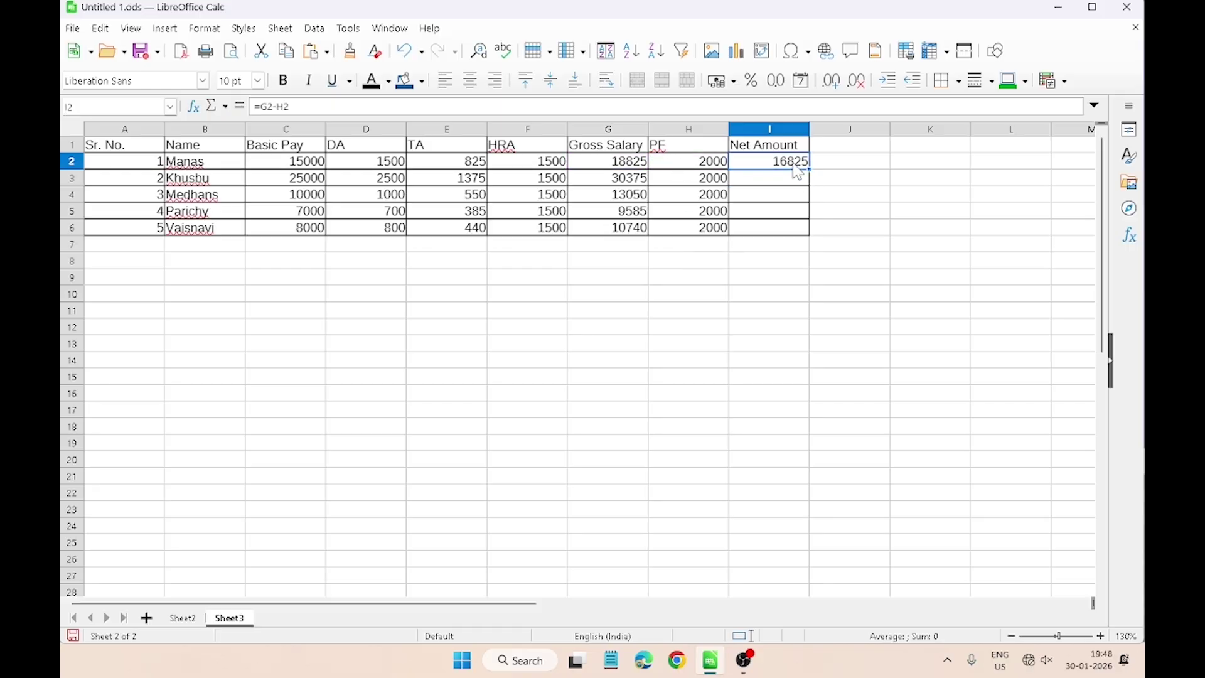
left_click_drag(810, 164, 809, 231)
left_click(780, 259)
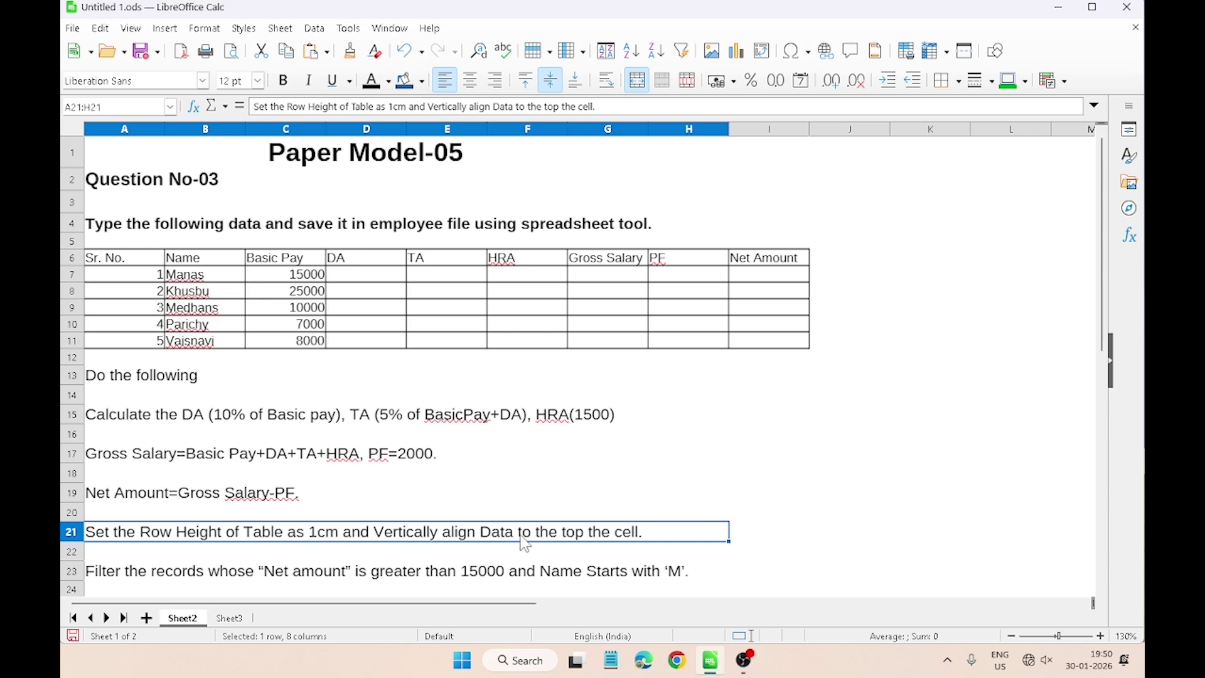
Step: Set rows 1–6 of the Sheet3 salary table (A1:I6) to a 1 cm row height
key("ctrl+Page_Down")
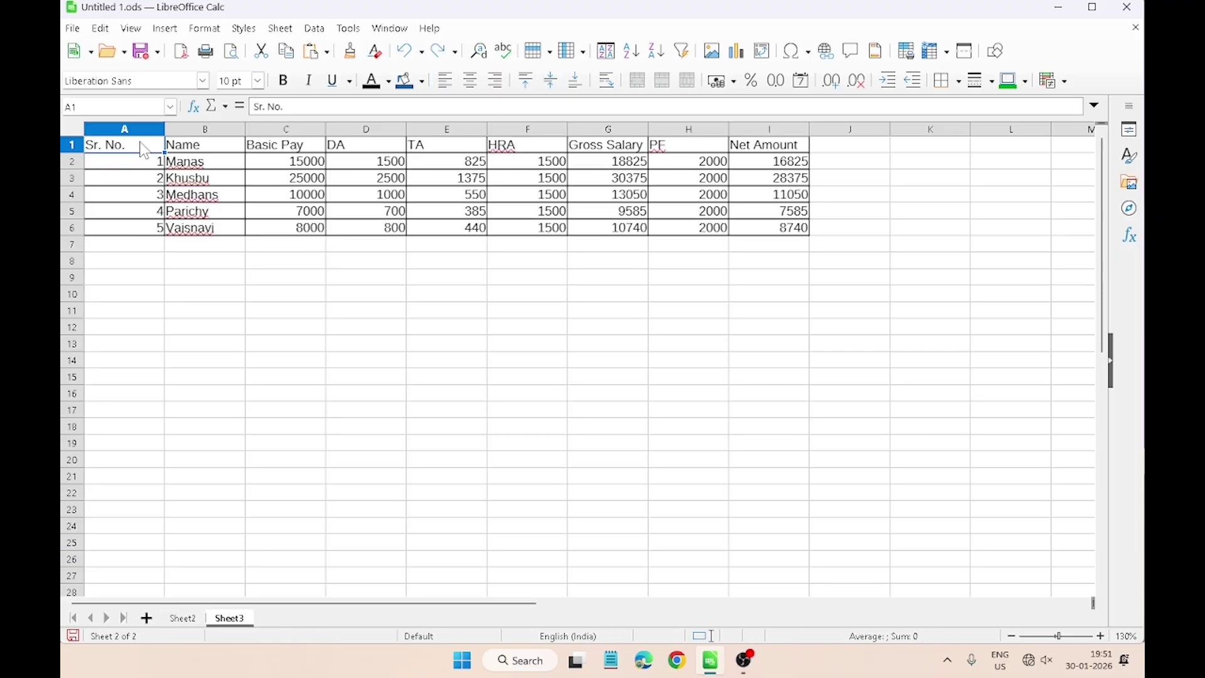
left_click_drag(125, 145, 784, 227)
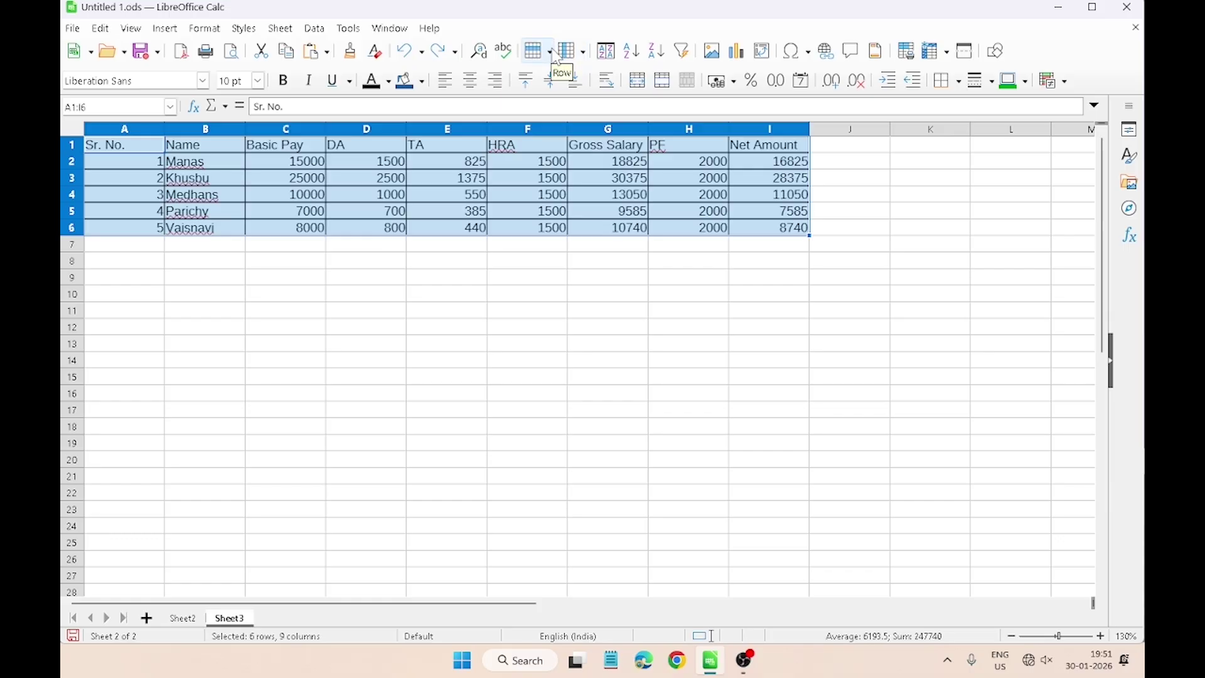
left_click(547, 58)
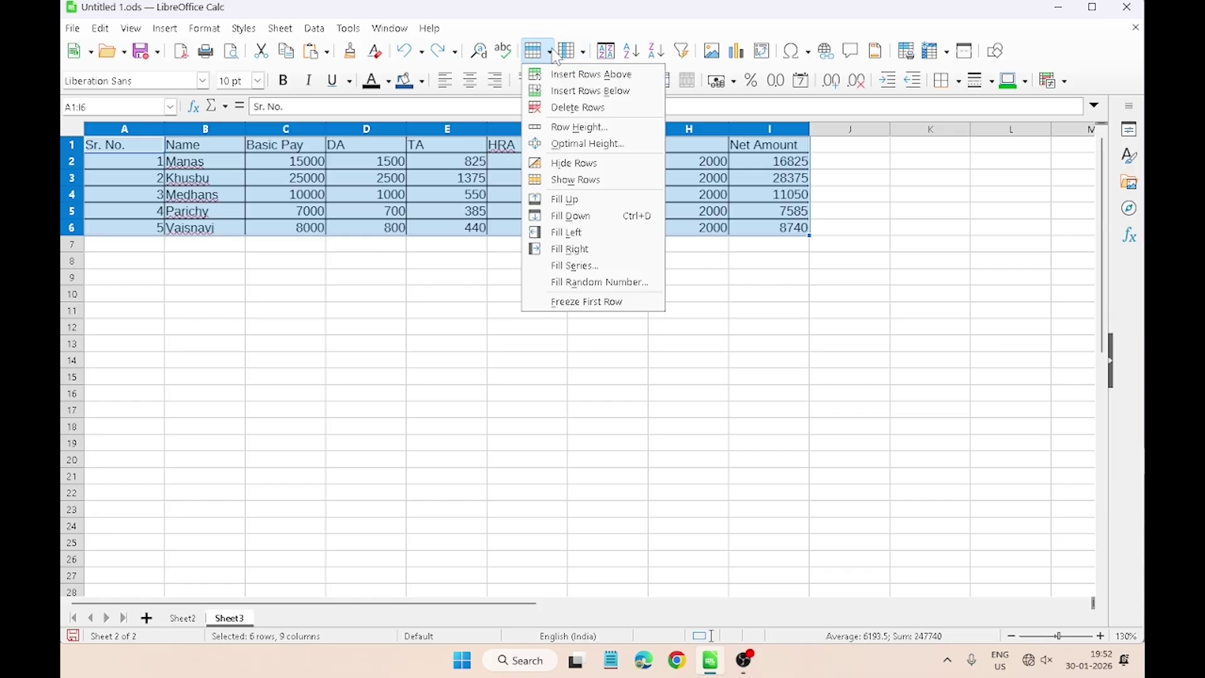
left_click(564, 128)
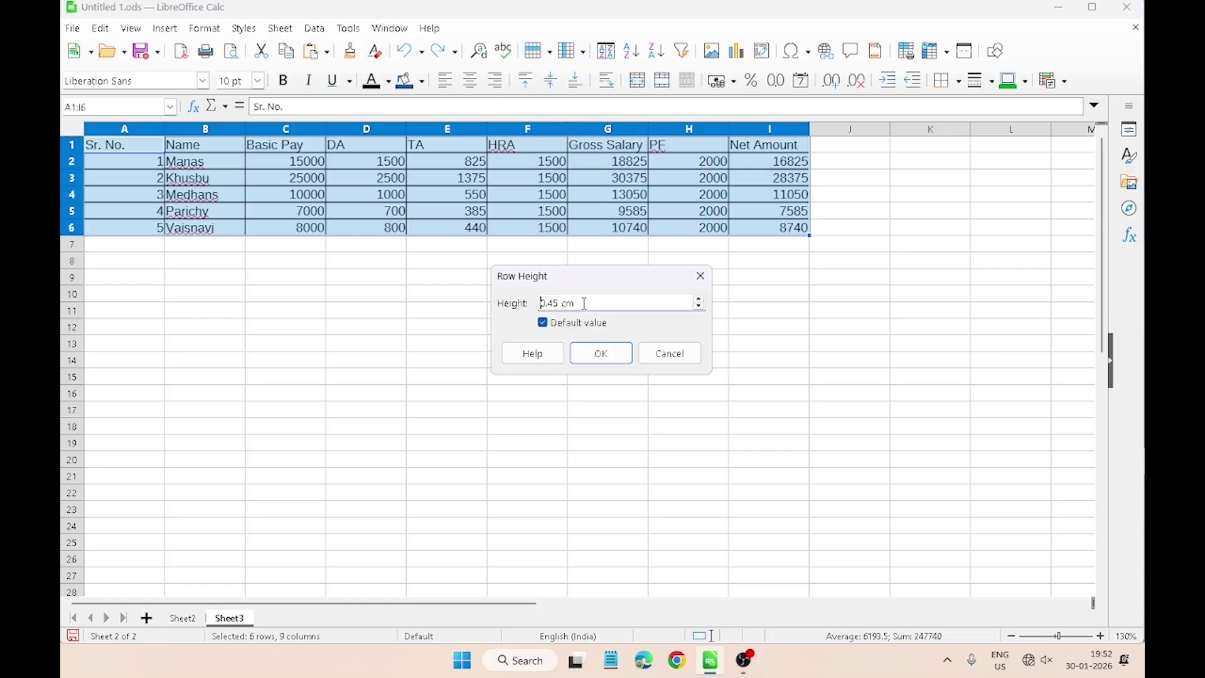
left_click_drag(584, 304, 541, 305)
type("1")
left_click(624, 354)
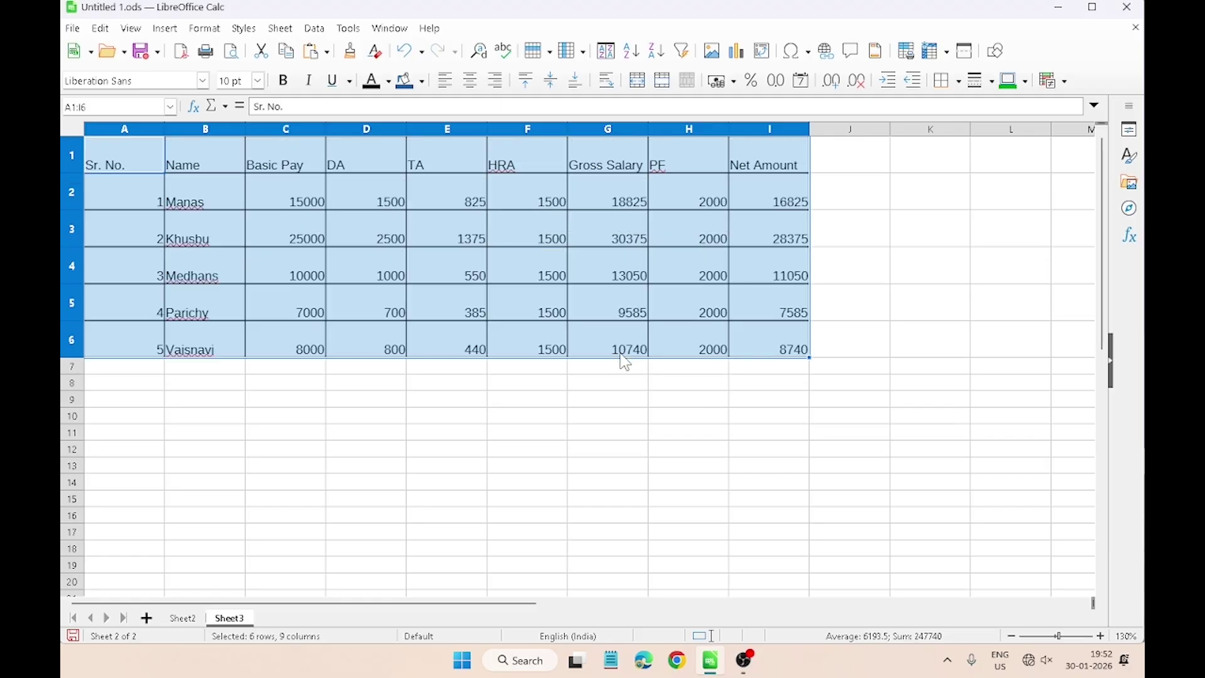
left_click(415, 388)
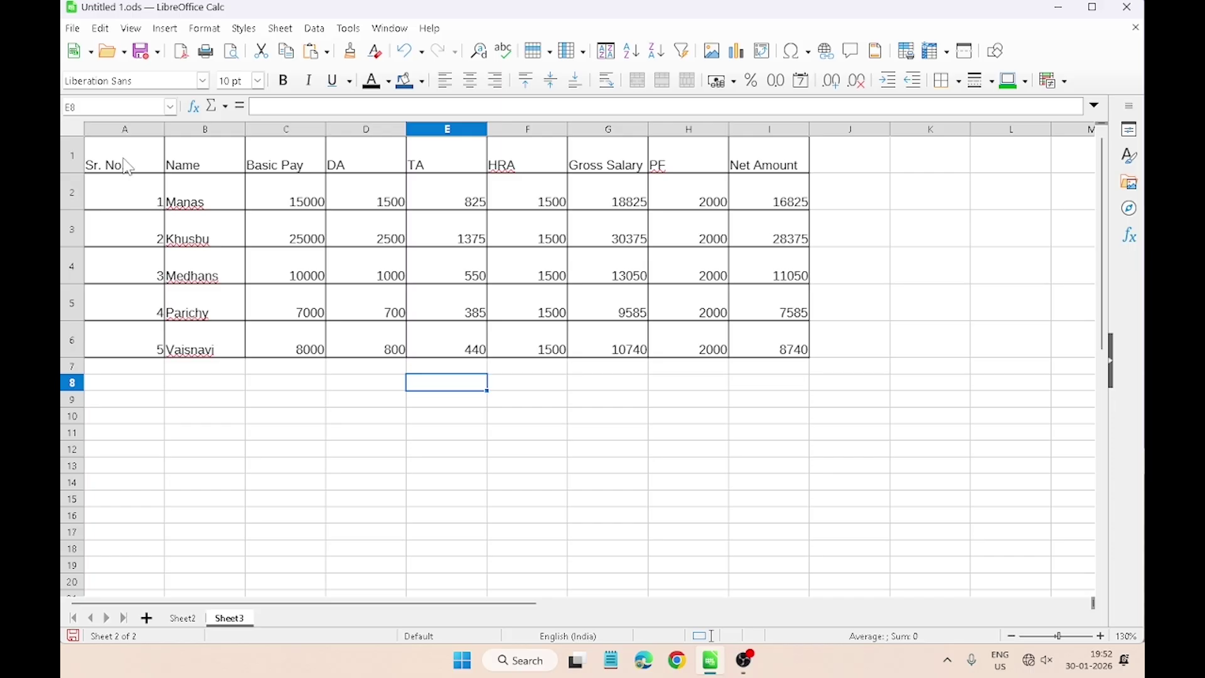
left_click_drag(126, 162, 758, 335)
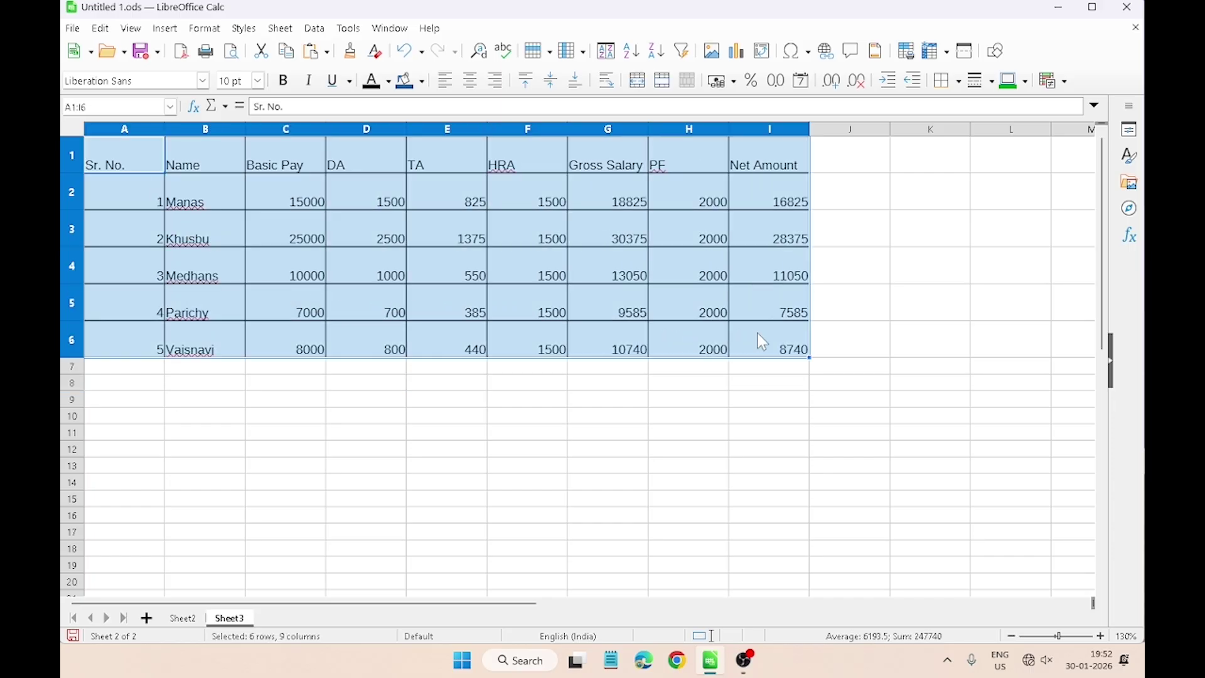
left_click(547, 81)
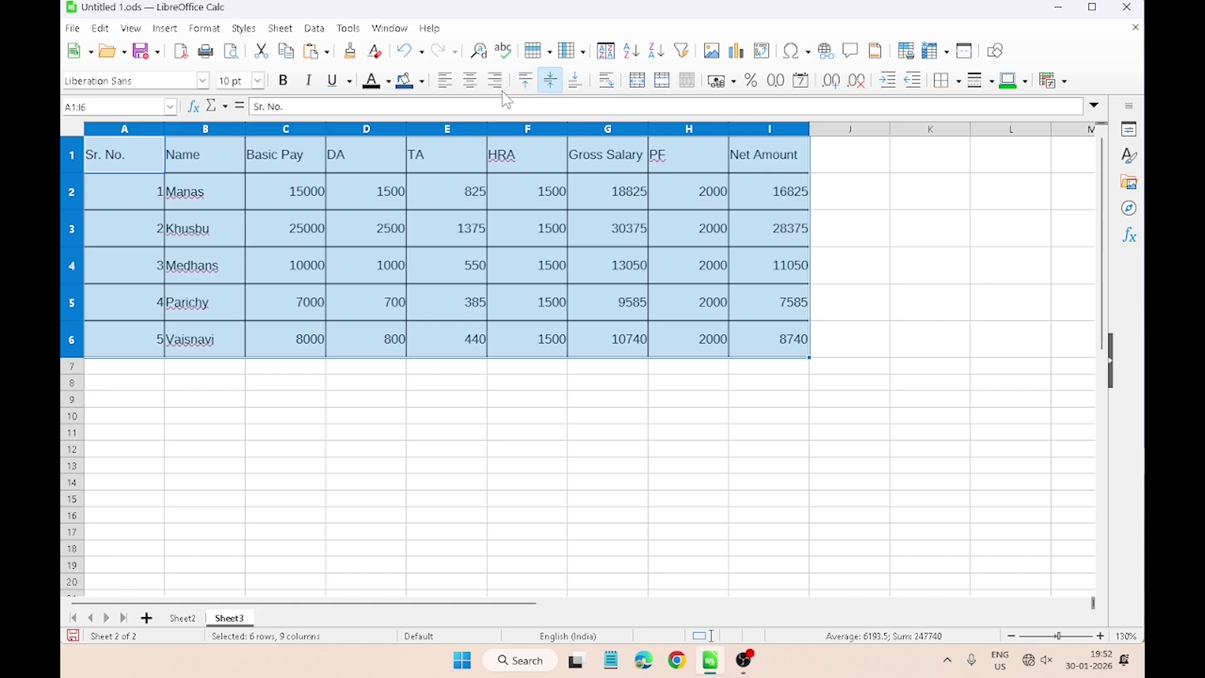
left_click(472, 83)
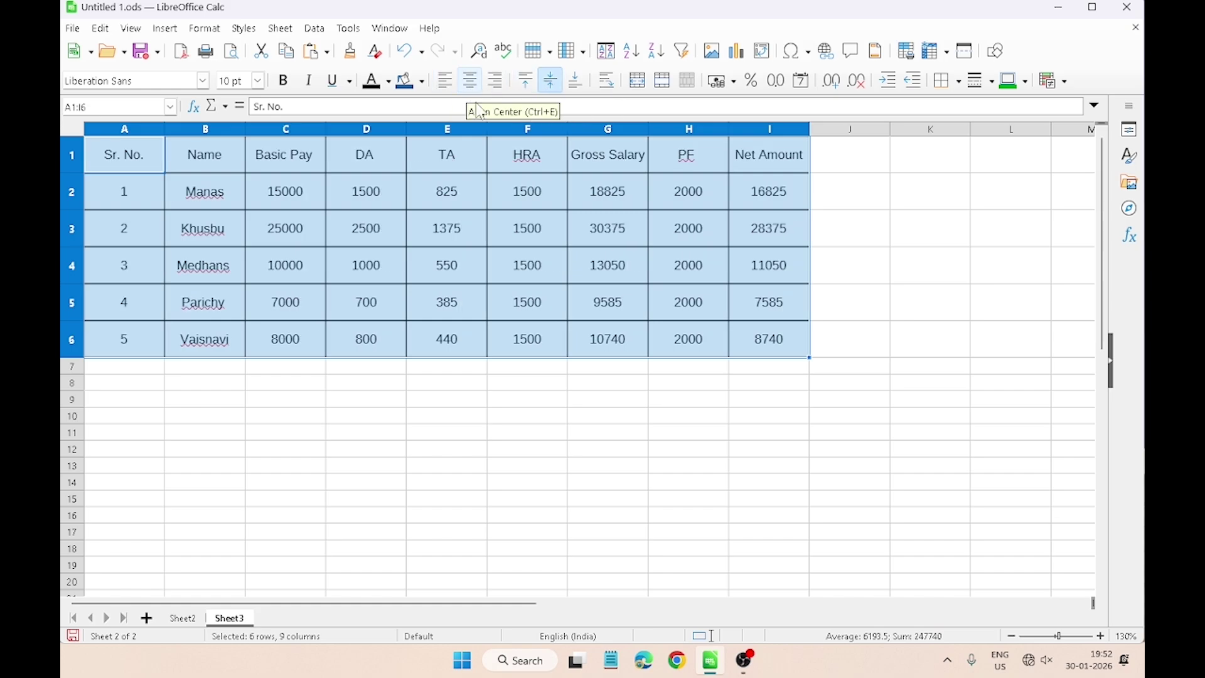
left_click(460, 380)
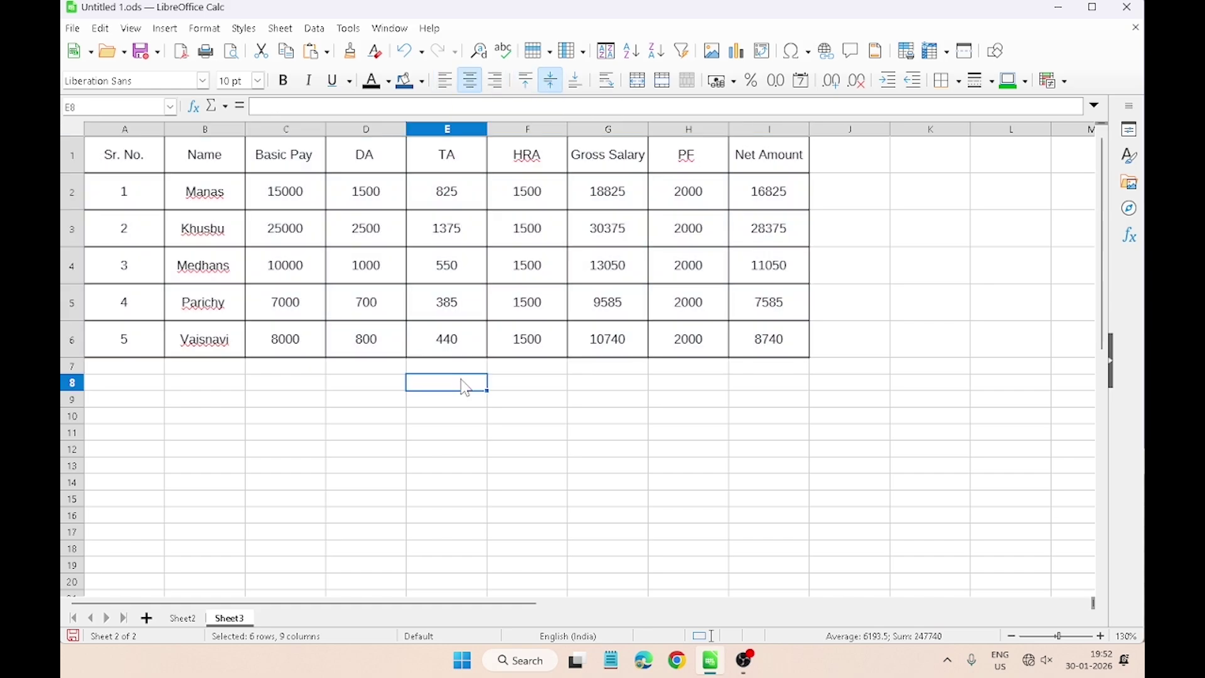
left_click(182, 618)
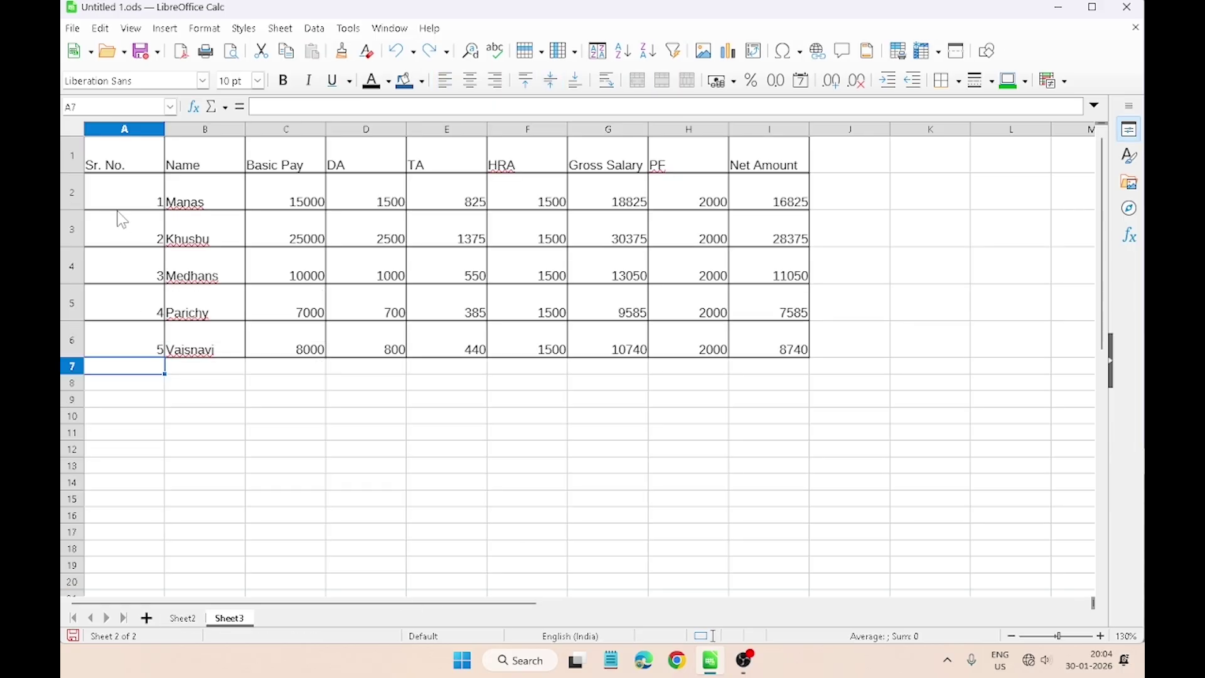
Step: Turn on AutoFilter for A1:I6 and set a Standard Filter with a greater-than condition on Net Amount
left_click_drag(115, 172, 745, 339)
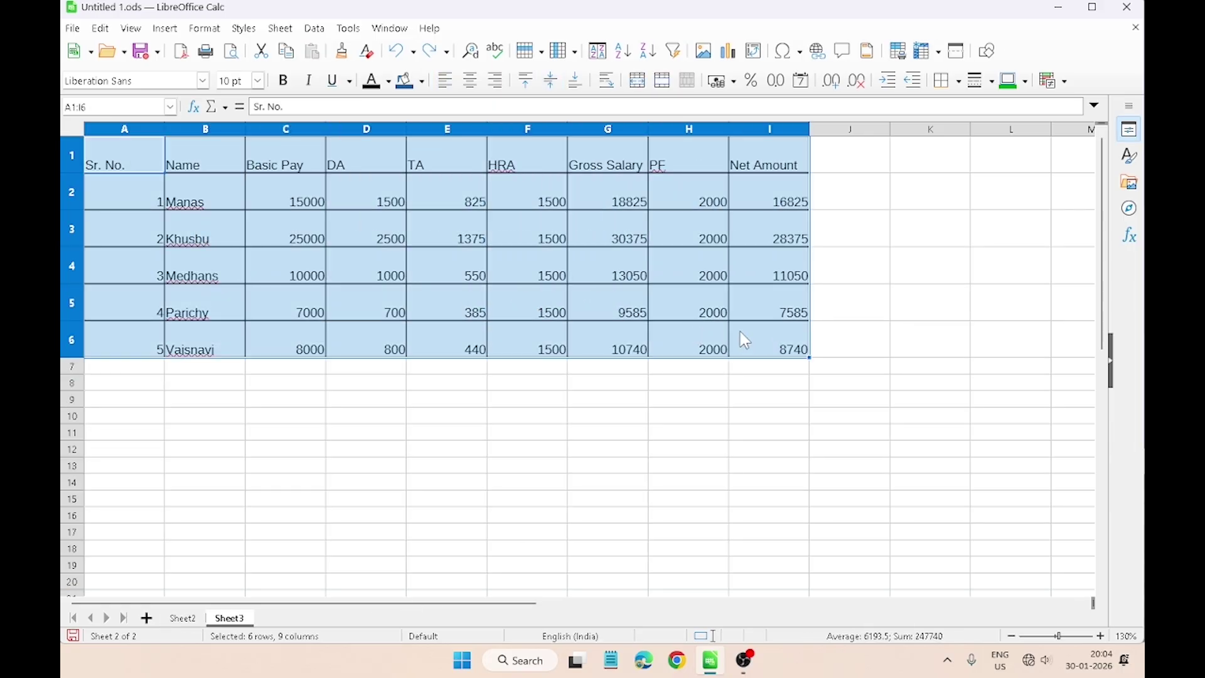
left_click(683, 58)
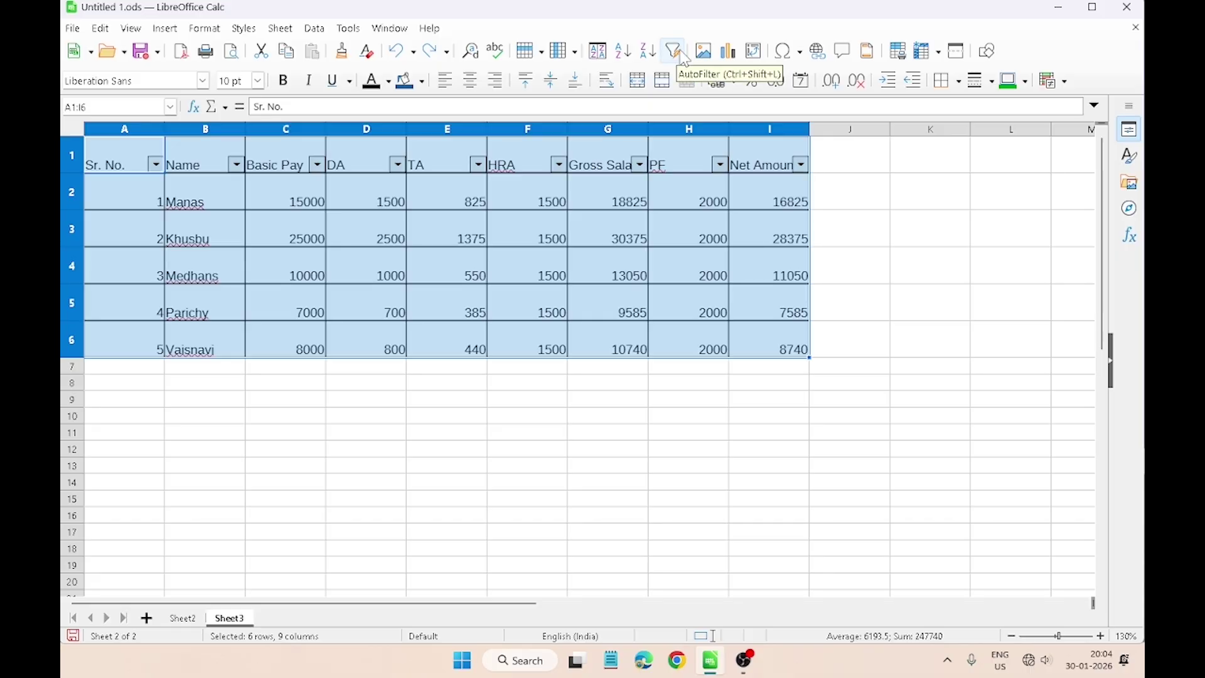
left_click(805, 167)
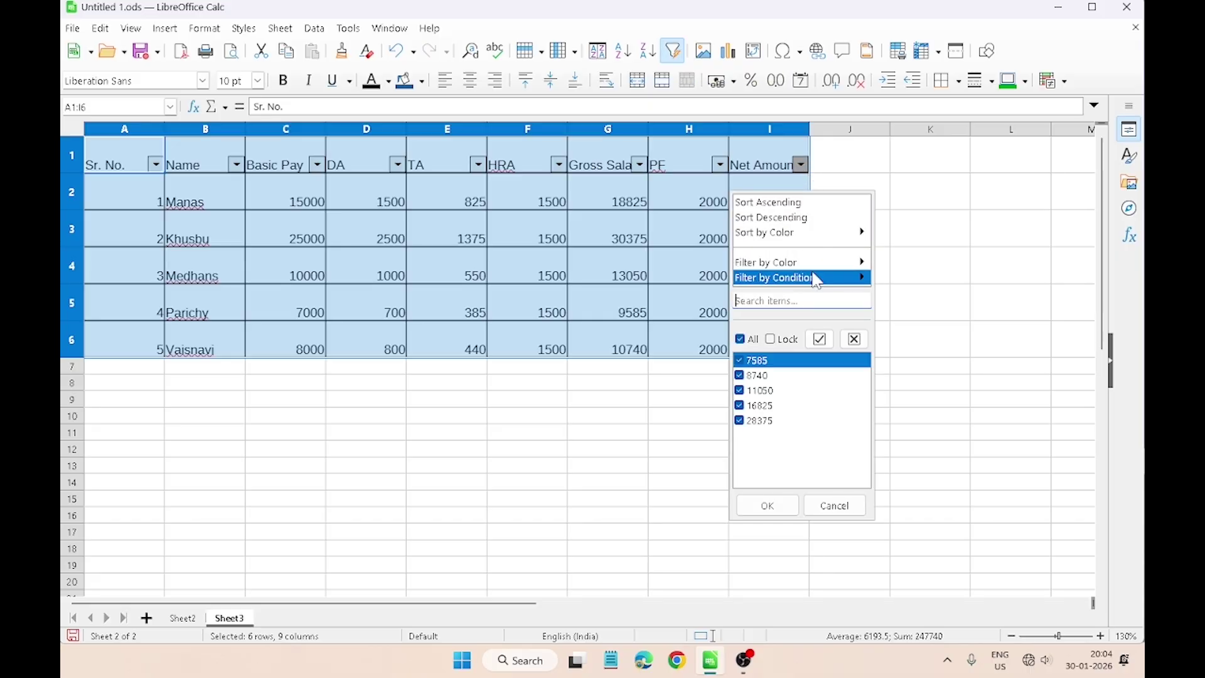
mouse_move(818, 281)
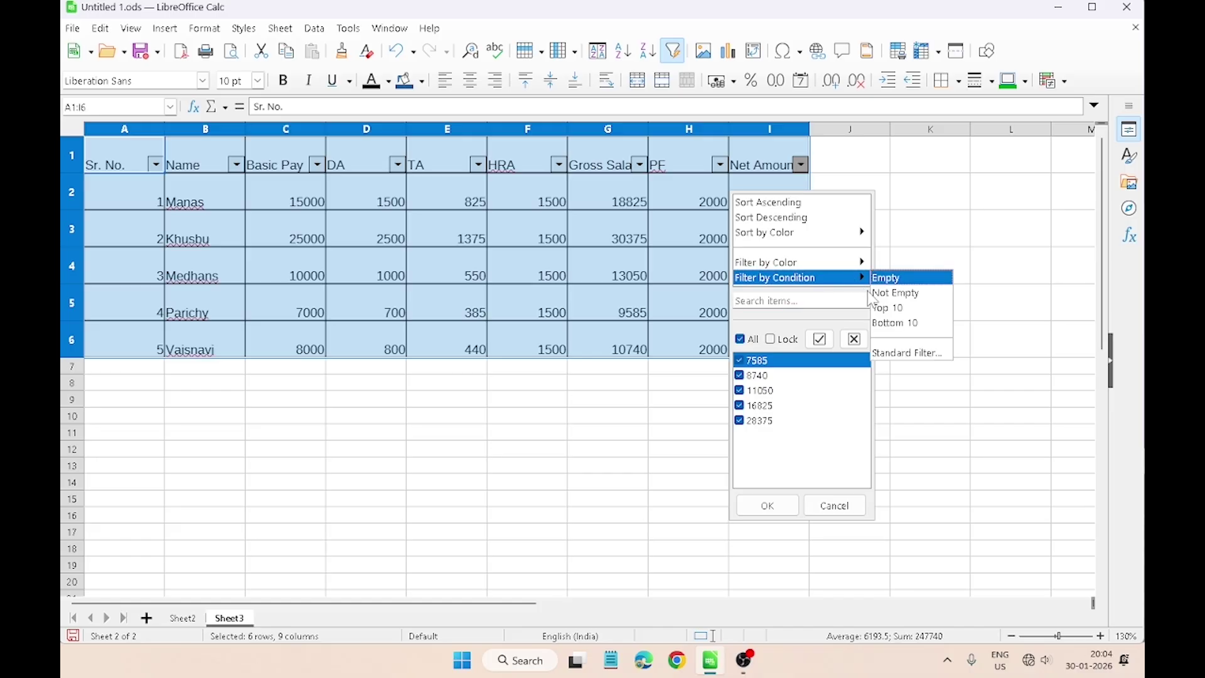
left_click(905, 354)
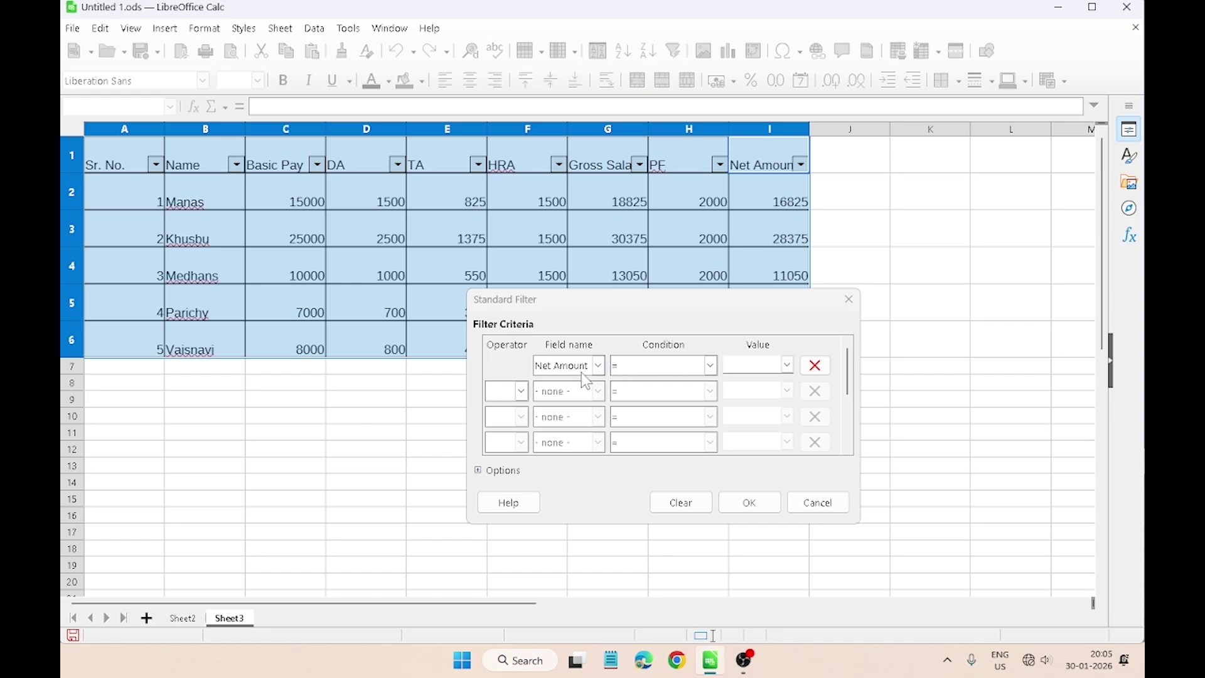
left_click(705, 371)
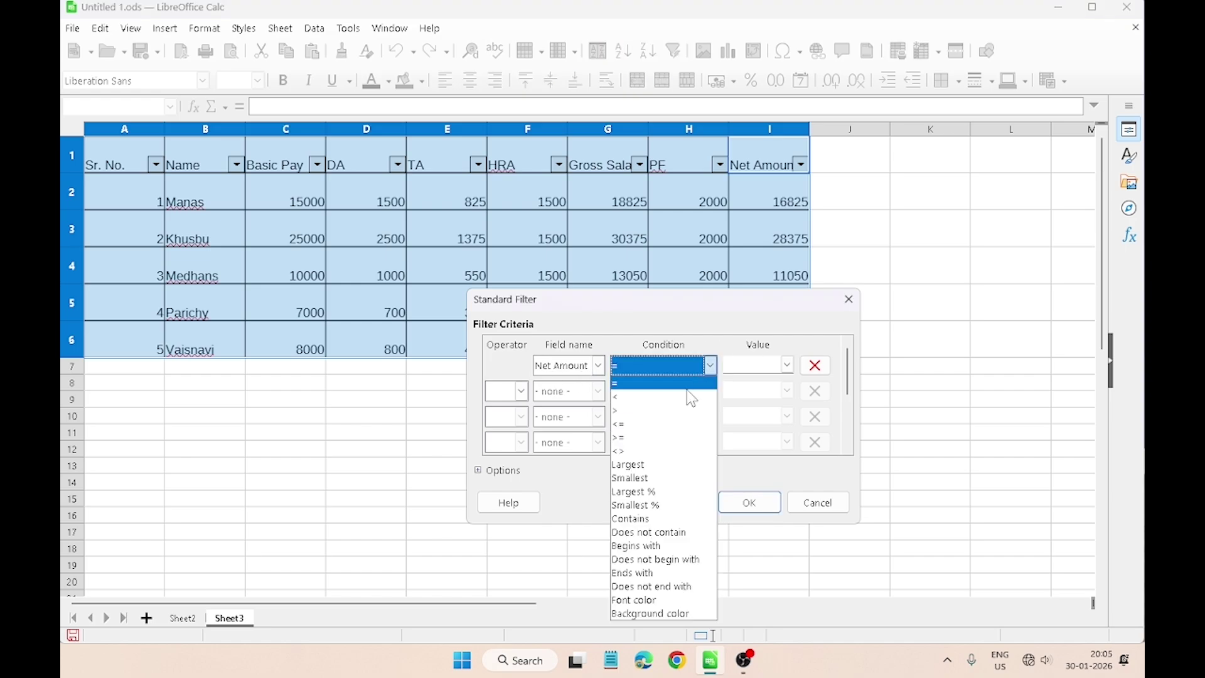
left_click(661, 410)
left_click(762, 365)
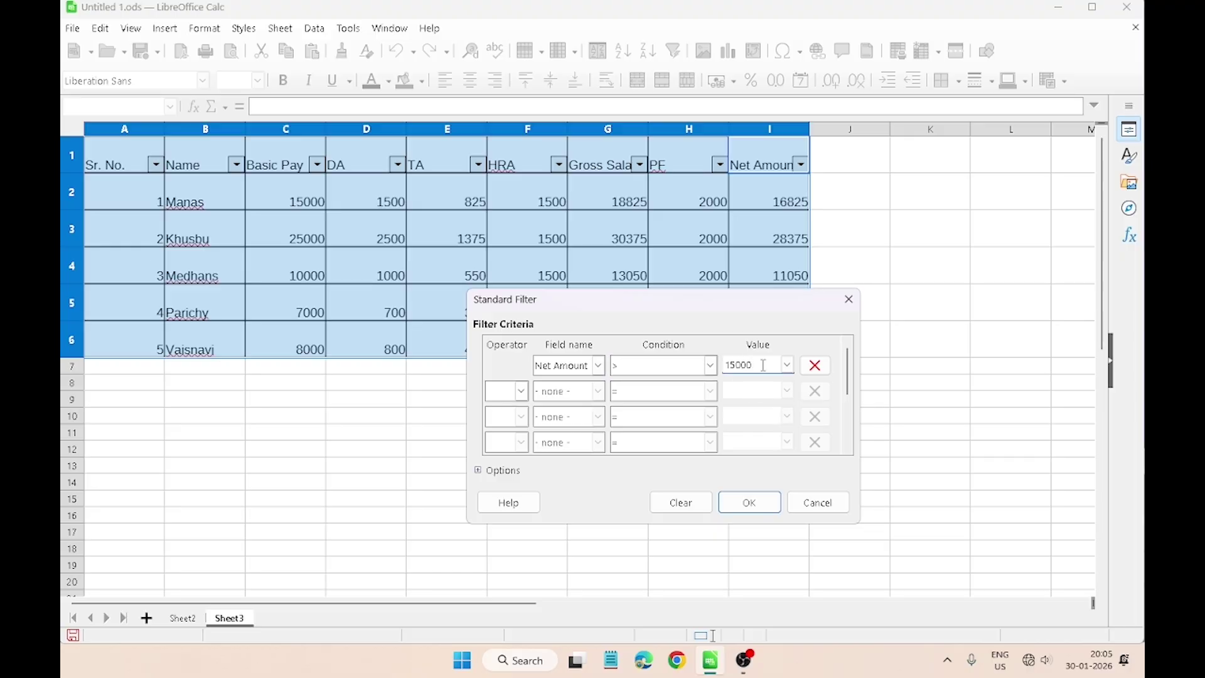
Step: Apply the filter with 15000 as the Net Amount threshold
type("15000")
left_click(764, 503)
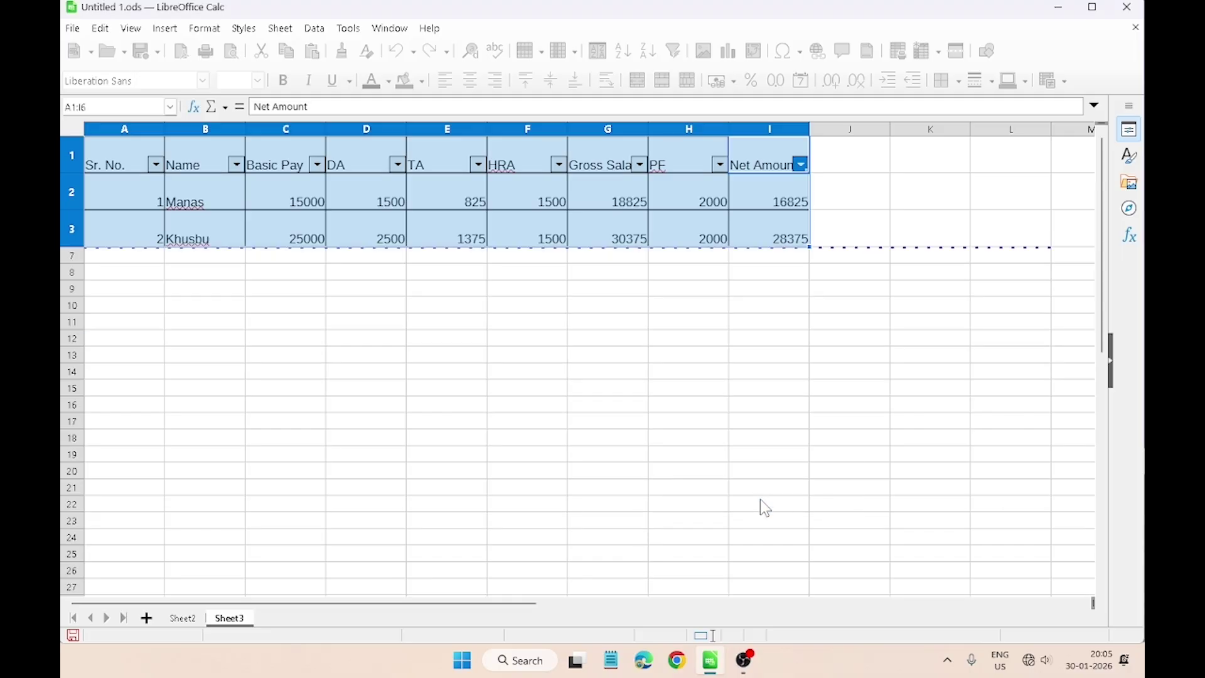
left_click(233, 203)
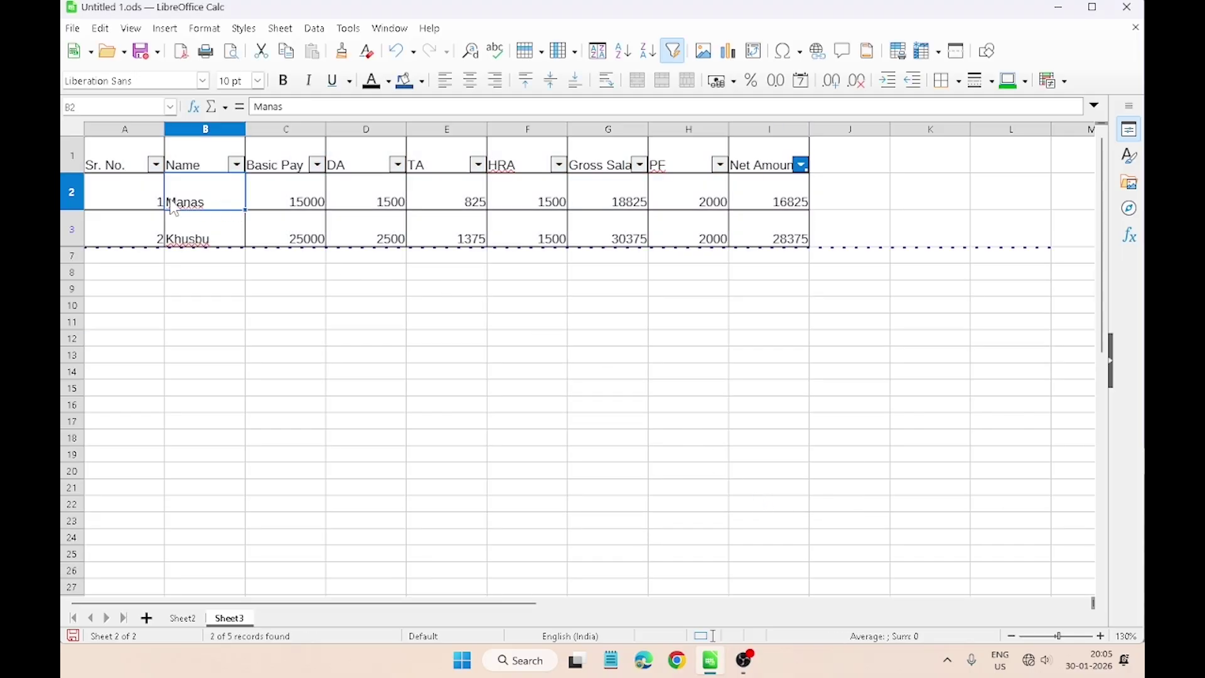
Step: Check rows 2 and 3, the two remaining records with Net Amounts 16825 and 28375
left_click(73, 187)
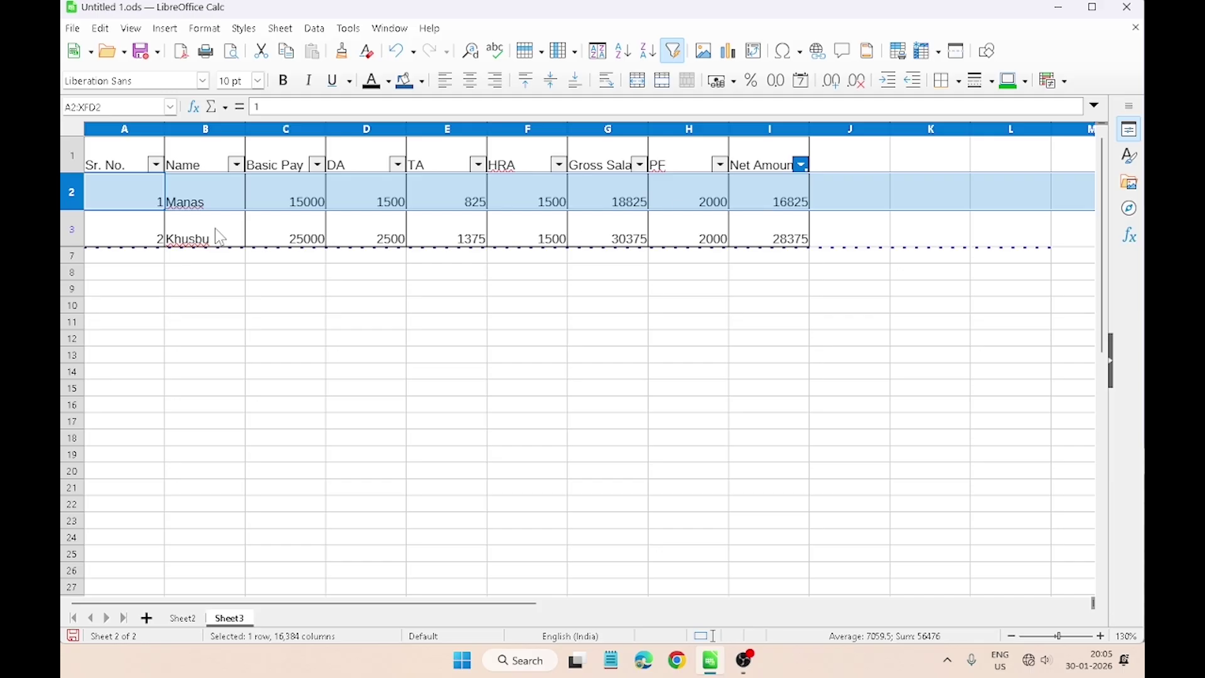
left_click(69, 237)
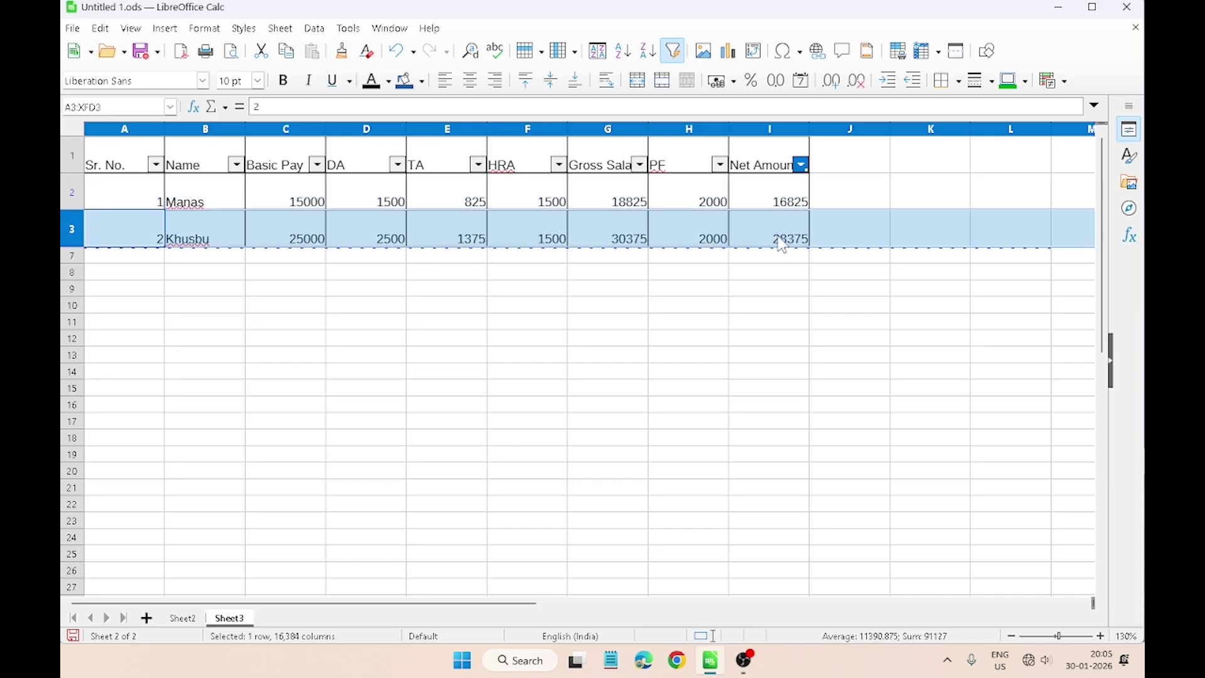
left_click(788, 259)
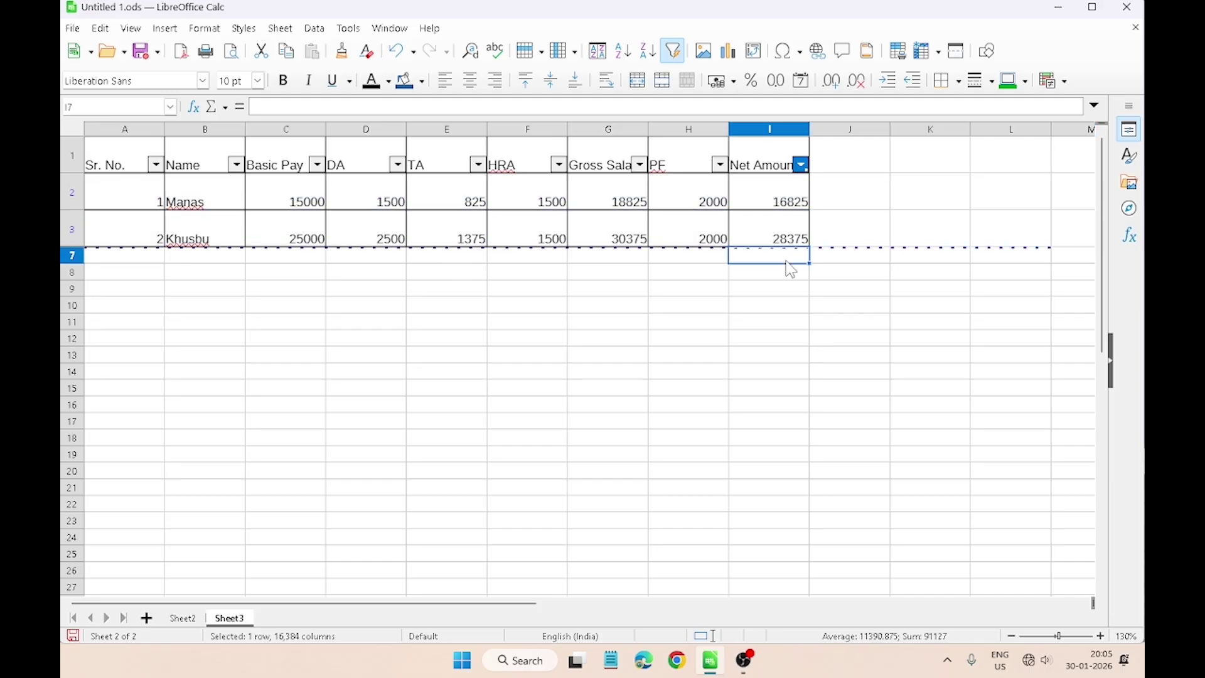
left_click(791, 323)
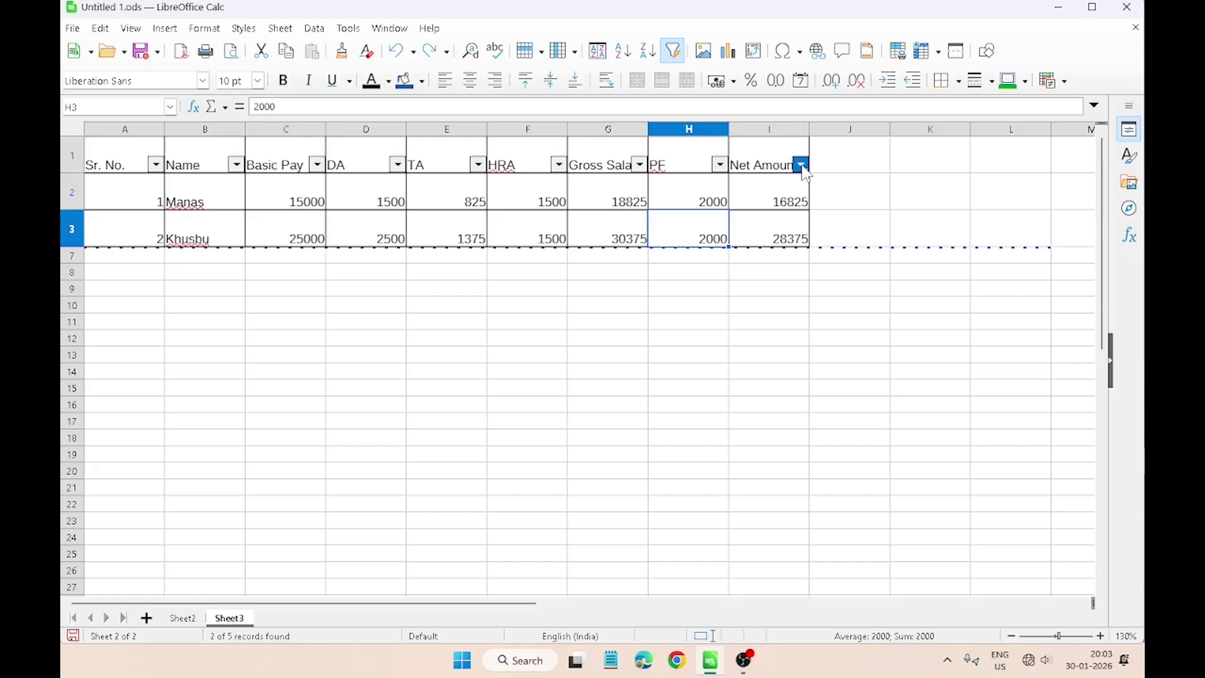
Step: Clear the Net Amount filter, then undo with Ctrl+Z to restore it
left_click(803, 167)
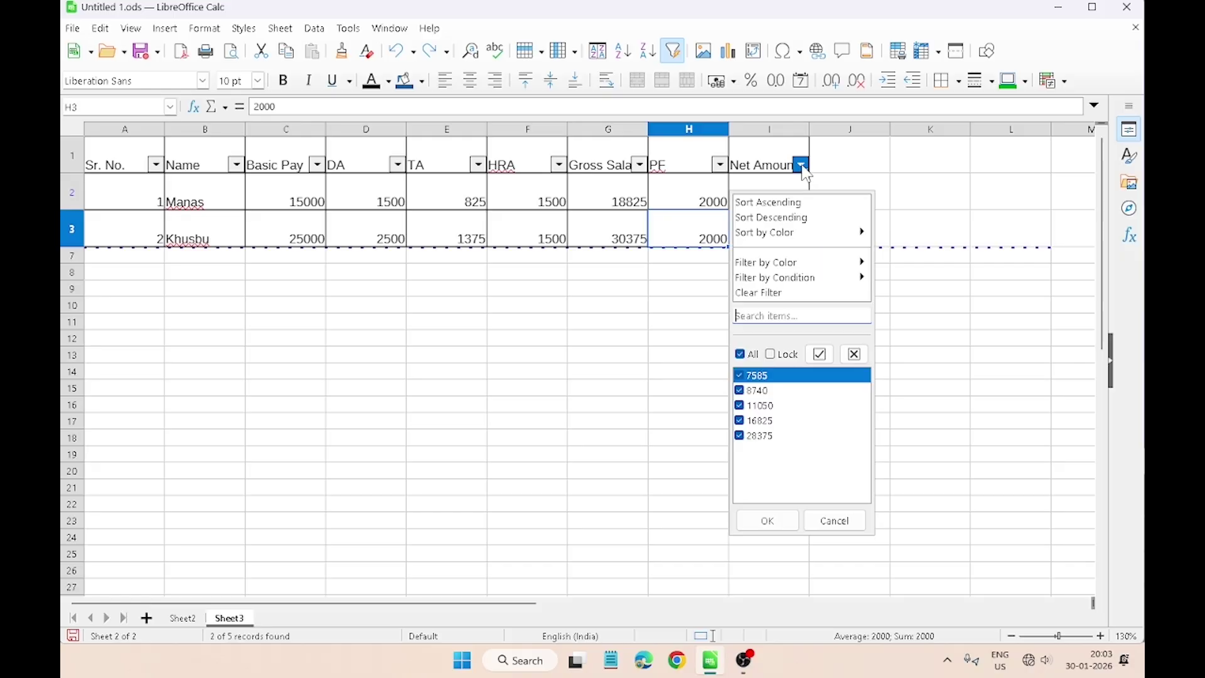
left_click(801, 294)
left_click(499, 470)
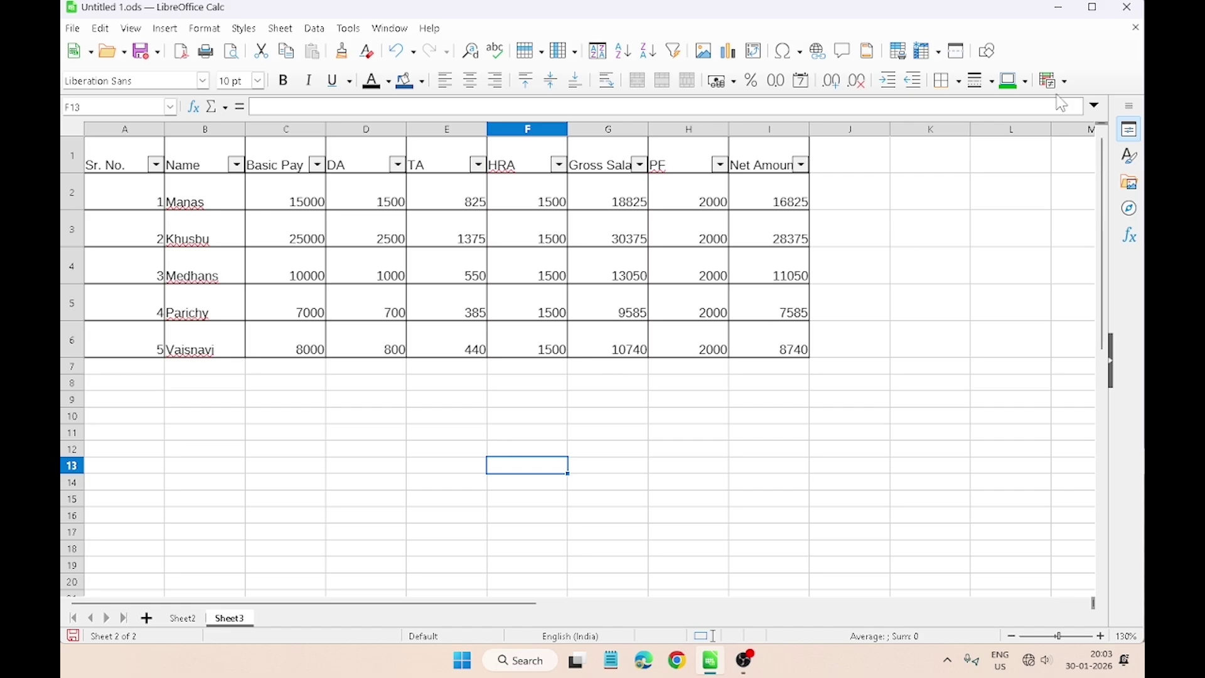
key("ctrl+z")
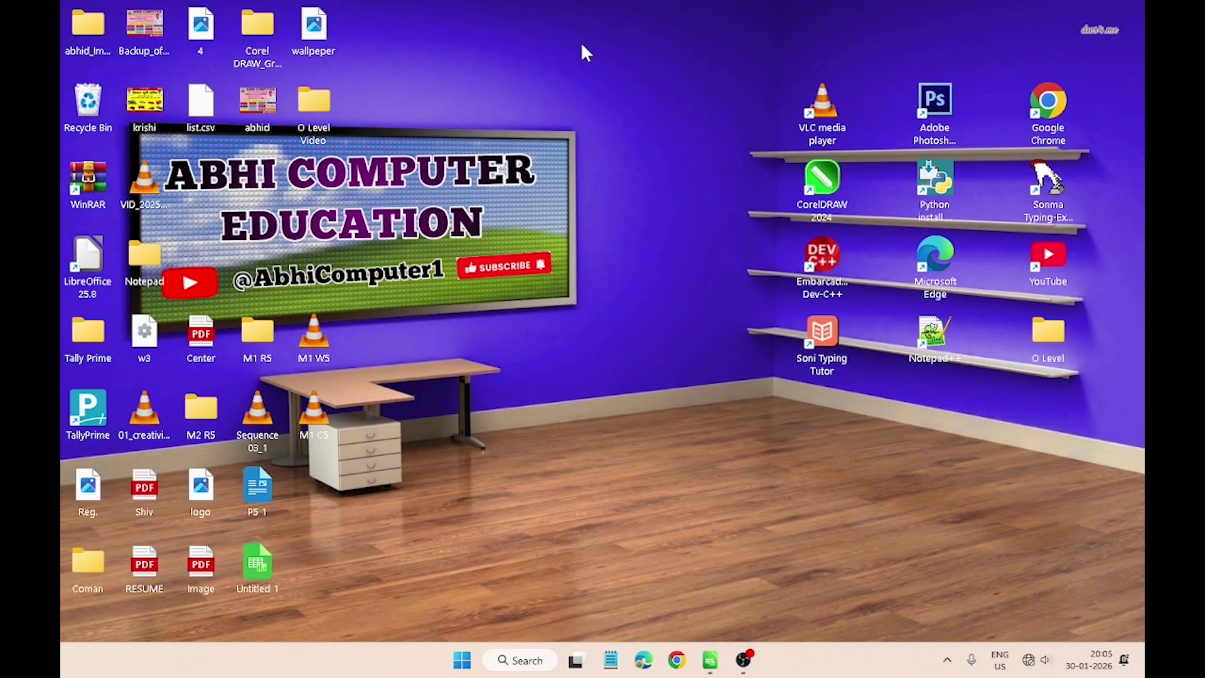